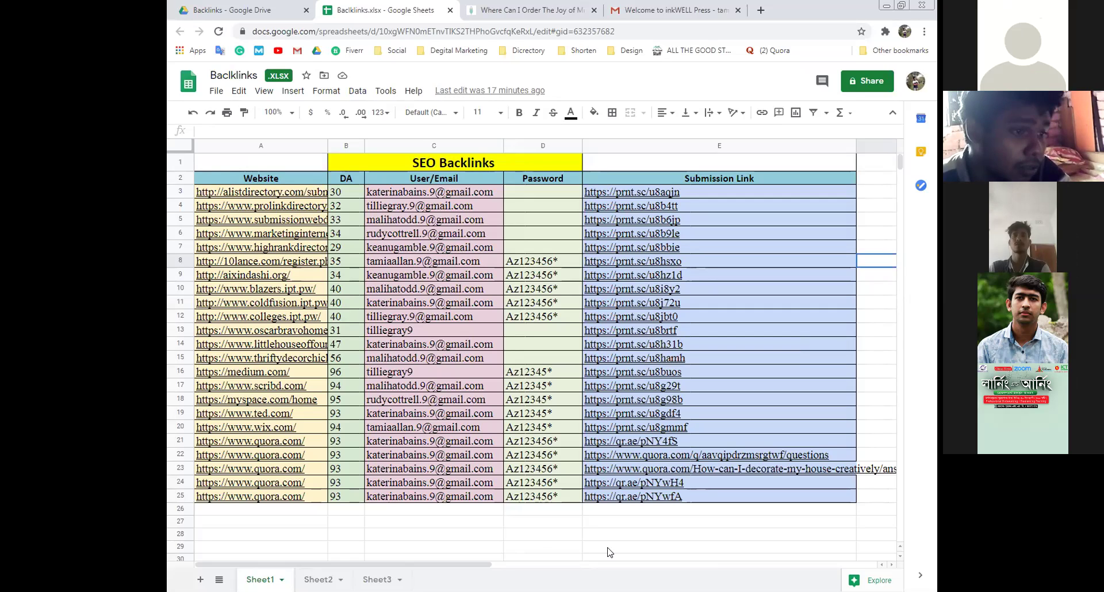
# - Fill the Password column cells D3 to D25 with white
pyautogui.click(532, 260)
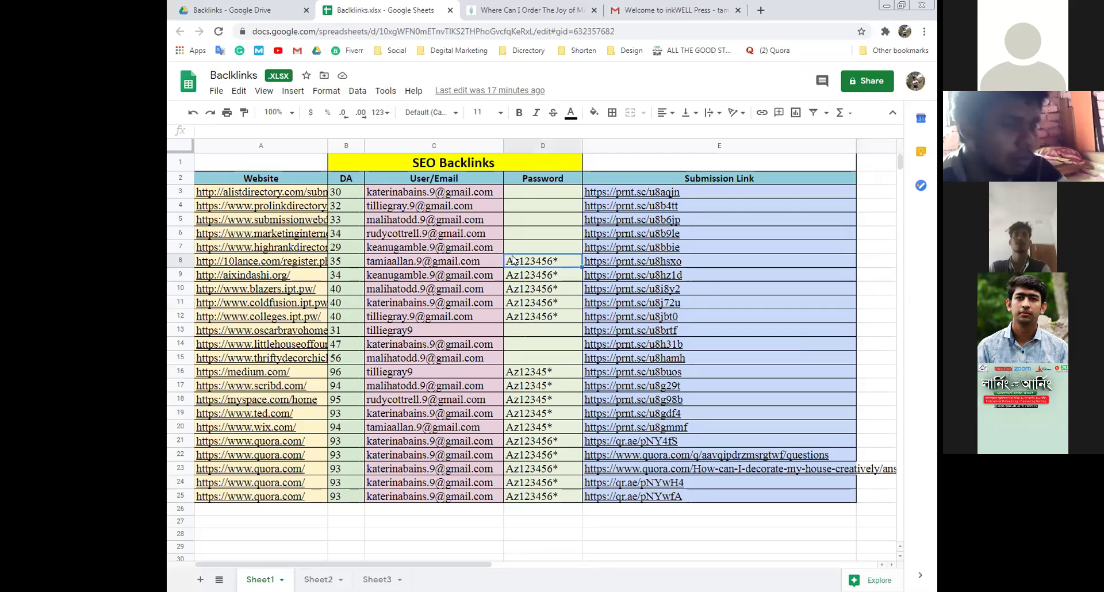
pyautogui.click(543, 193)
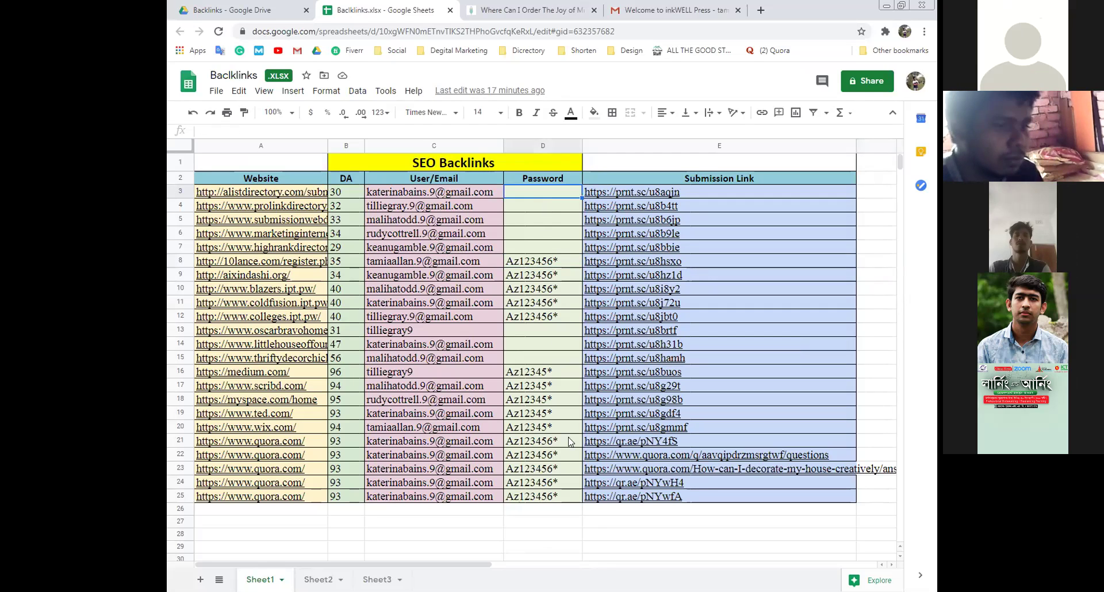
pyautogui.keyDown('shift'); pyautogui.click(570, 495); pyautogui.keyUp('shift')
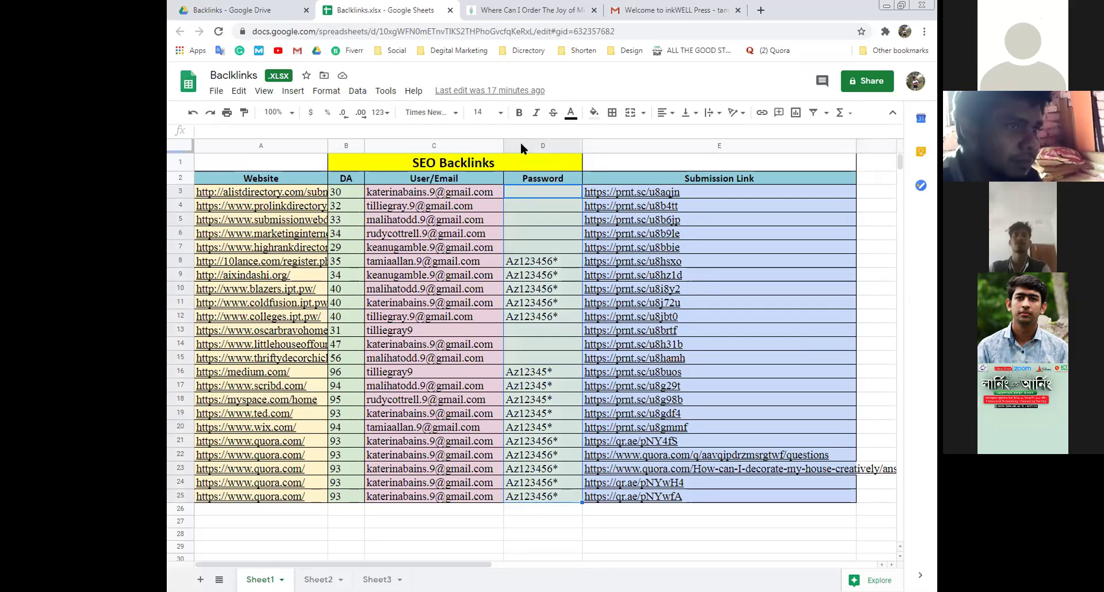
pyautogui.click(594, 113)
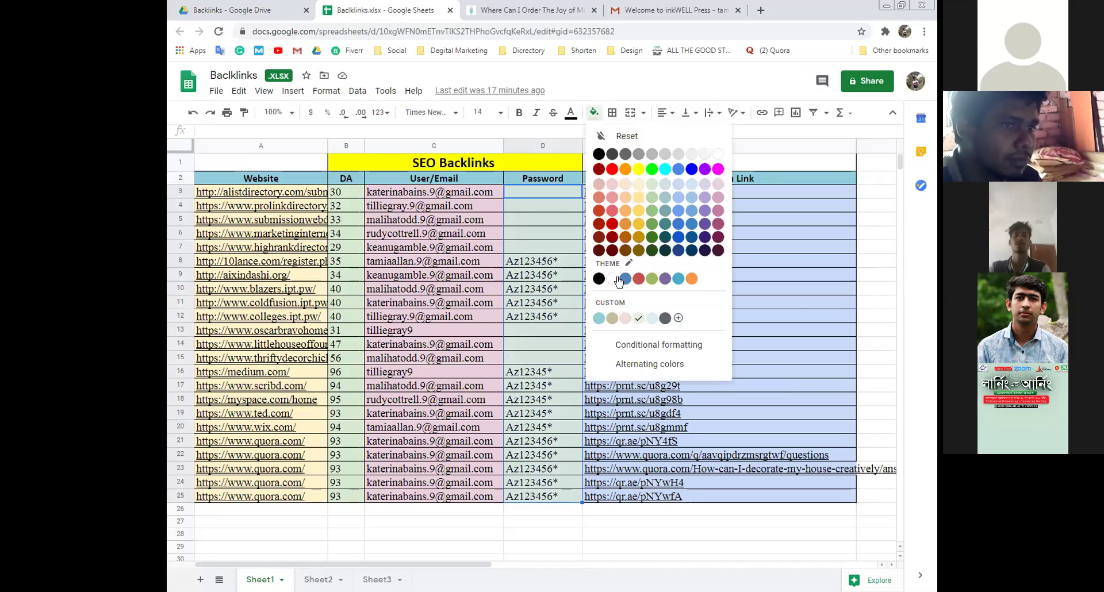
pyautogui.click(611, 280)
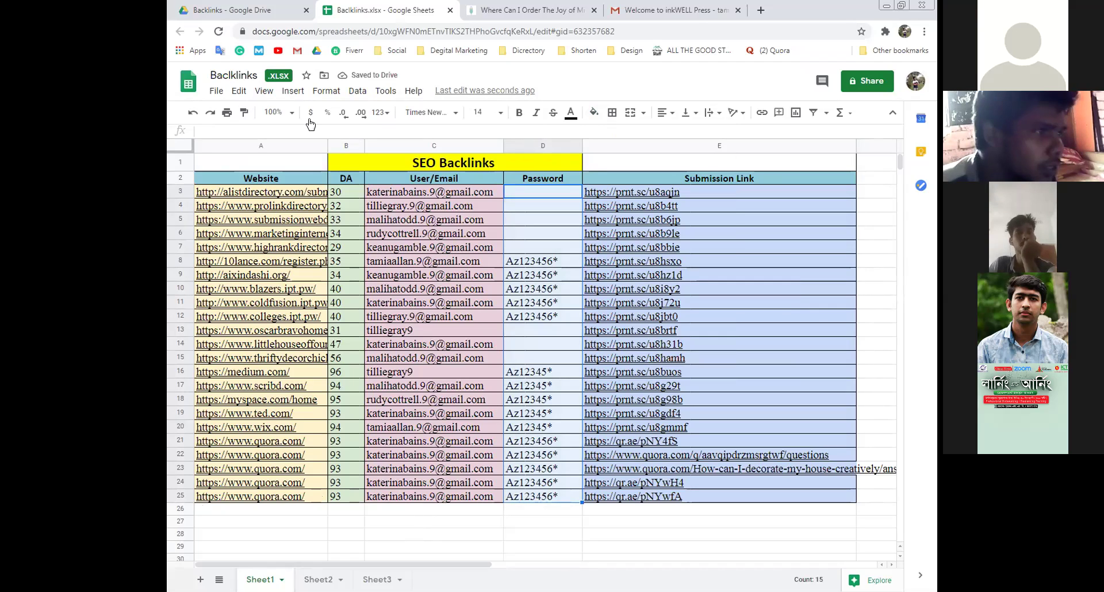
# - Open the submission link in E3 to view its screenshot page, and return to the backlinks spreadsheet
pyautogui.click(637, 198)
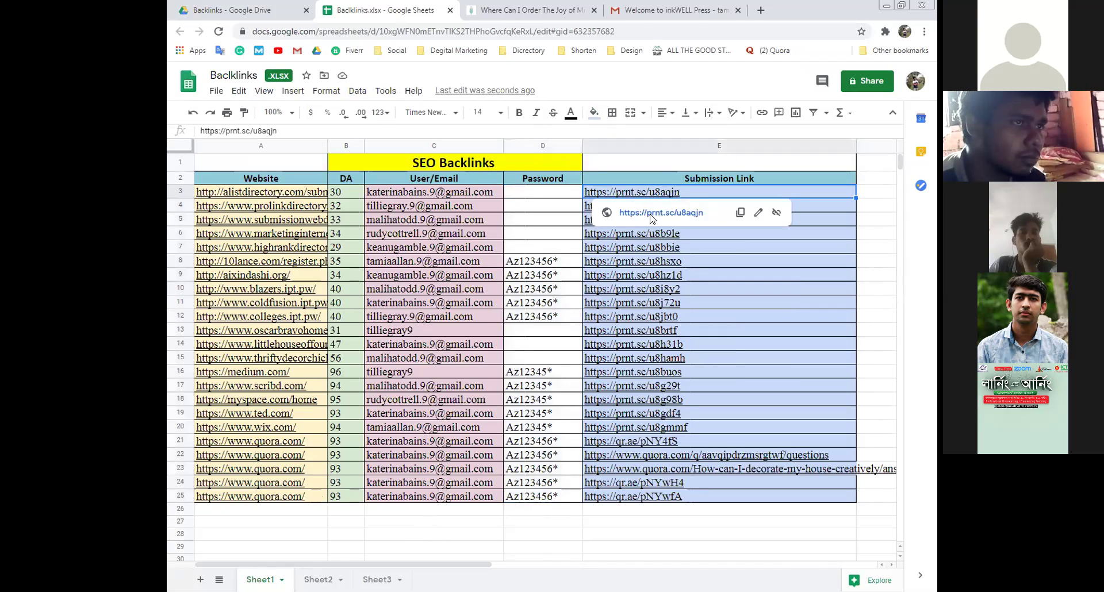
pyautogui.click(651, 214)
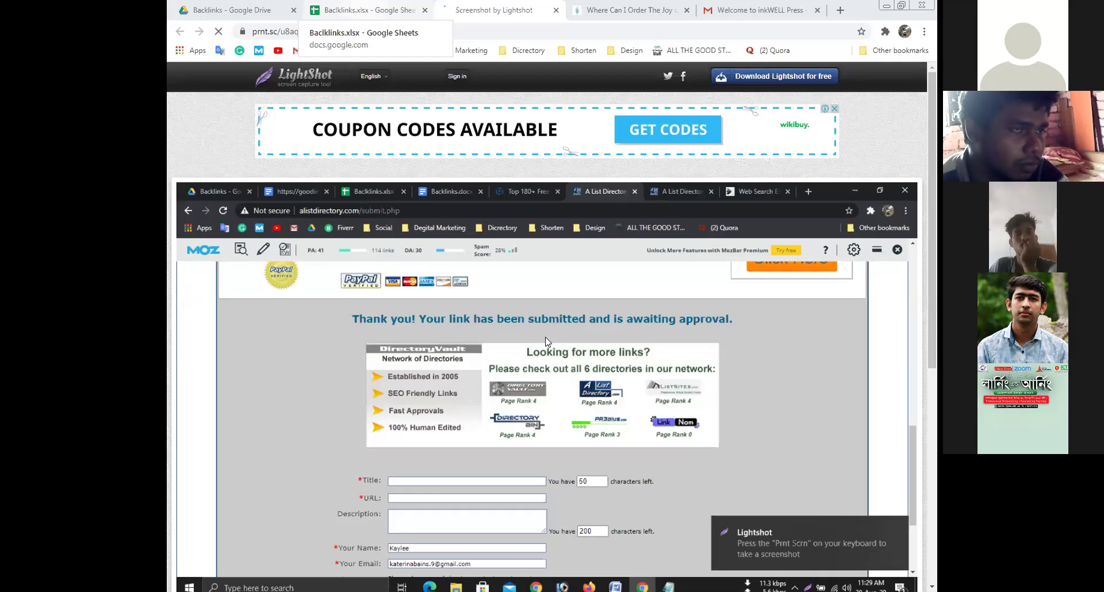
pyautogui.hotkey('ctrl', 'shift', 'Tab')
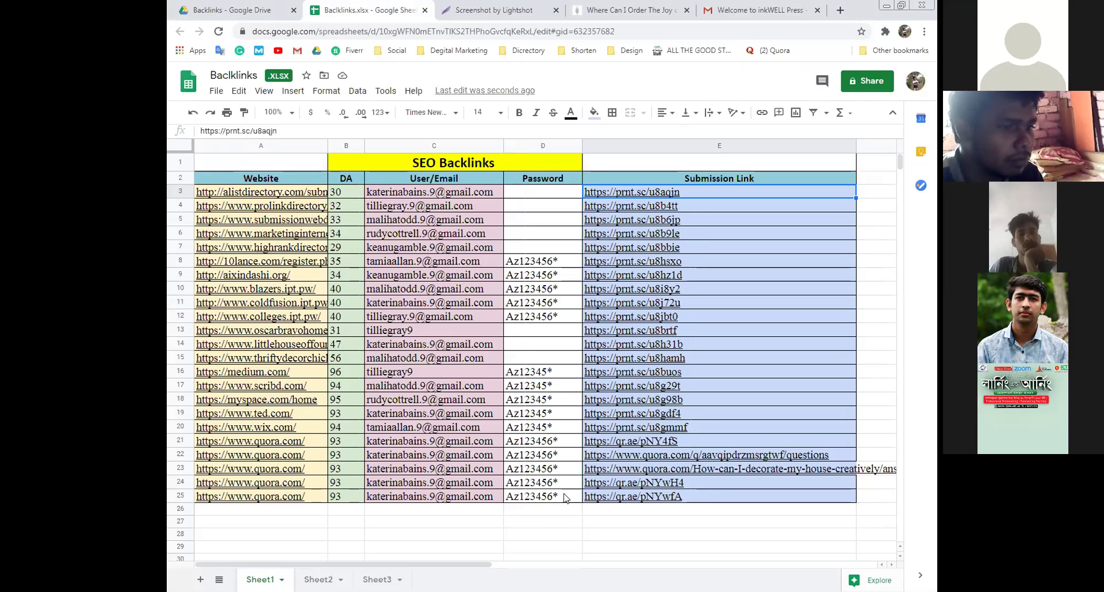
# - Set the text colour of the Password cells D7 to D25 to white so the passwords are hidden
pyautogui.moveTo(537, 248); pyautogui.dragTo(552, 497)
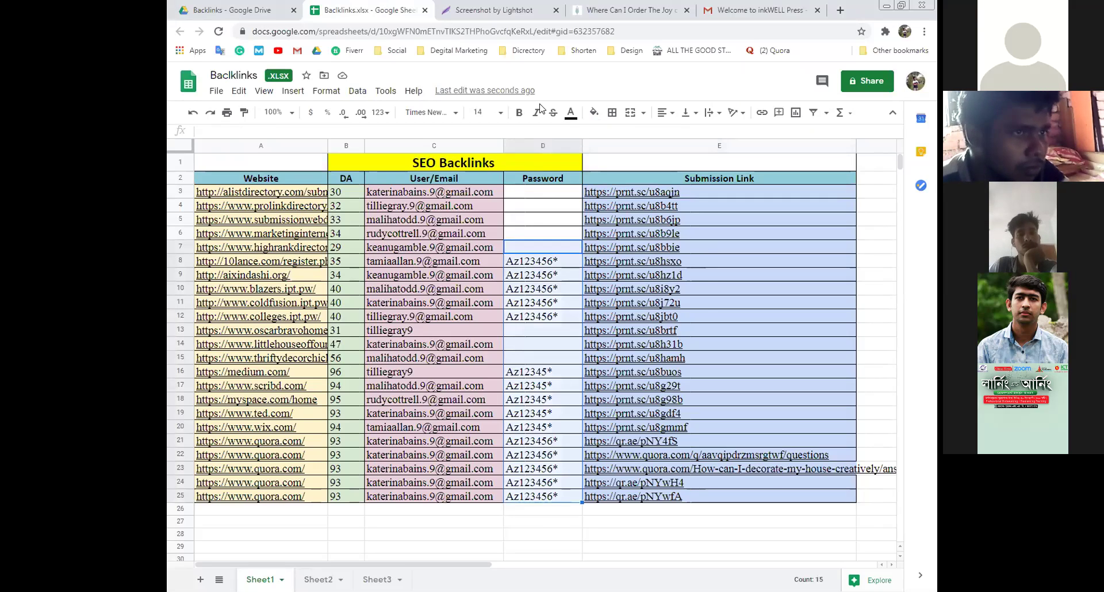
pyautogui.click(571, 112)
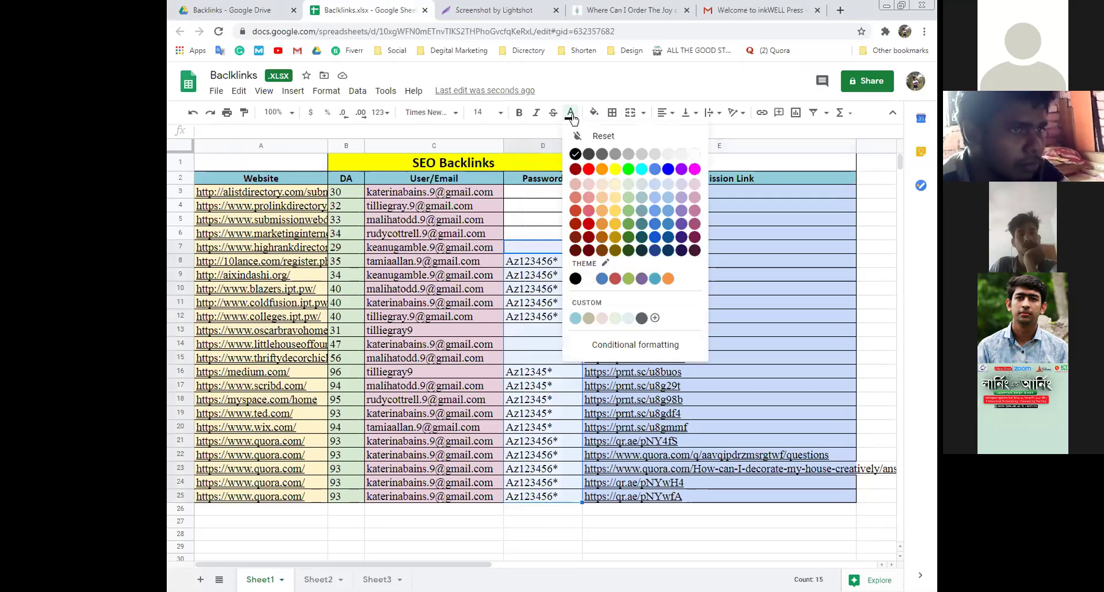
pyautogui.click(695, 154)
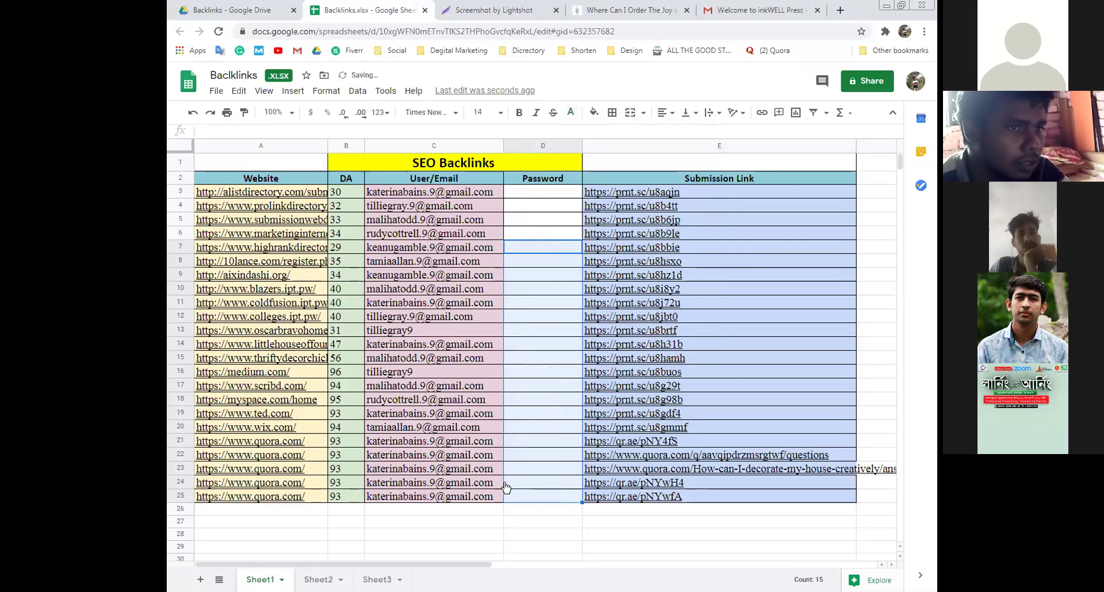
pyautogui.click(433, 511)
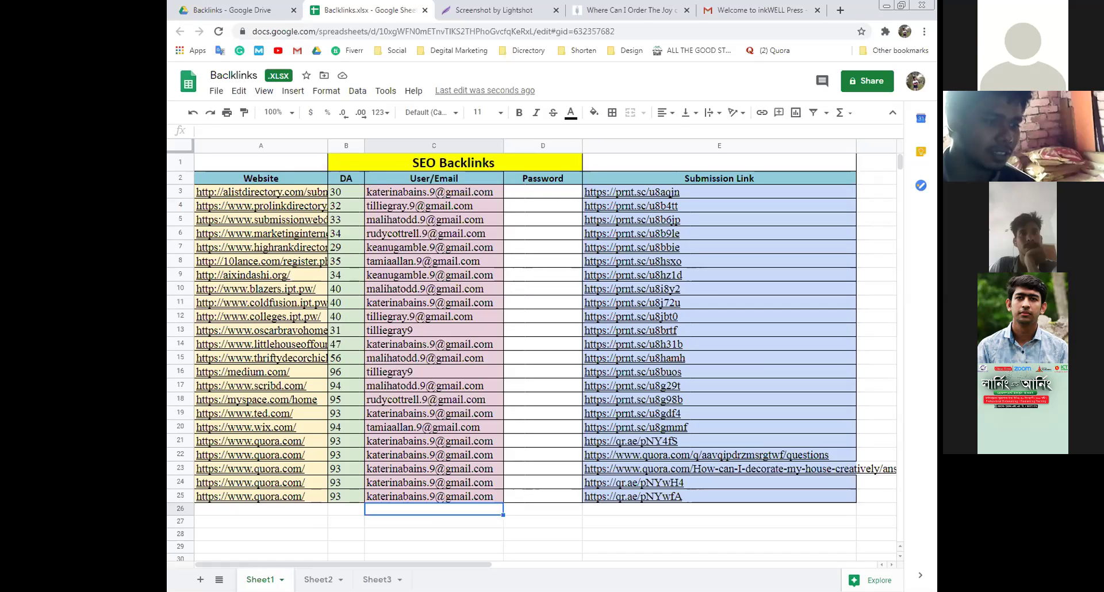
# - In the allbacklinks Excel workbook, colour the last three characters of the Social Bookmarking password in D8 white
pyautogui.moveTo(632, 192)
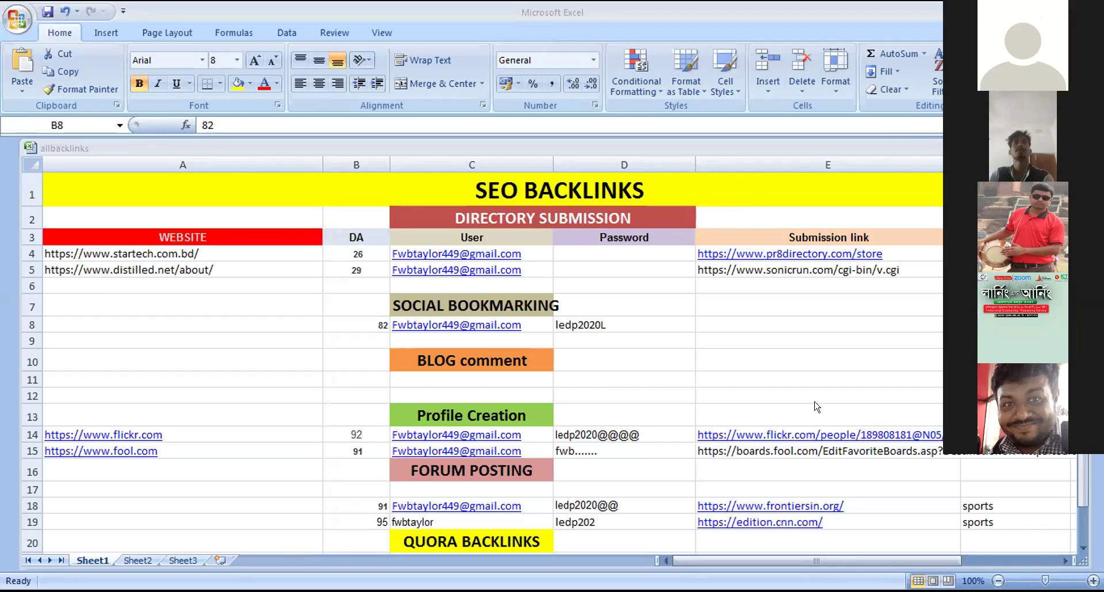
pyautogui.click(631, 322)
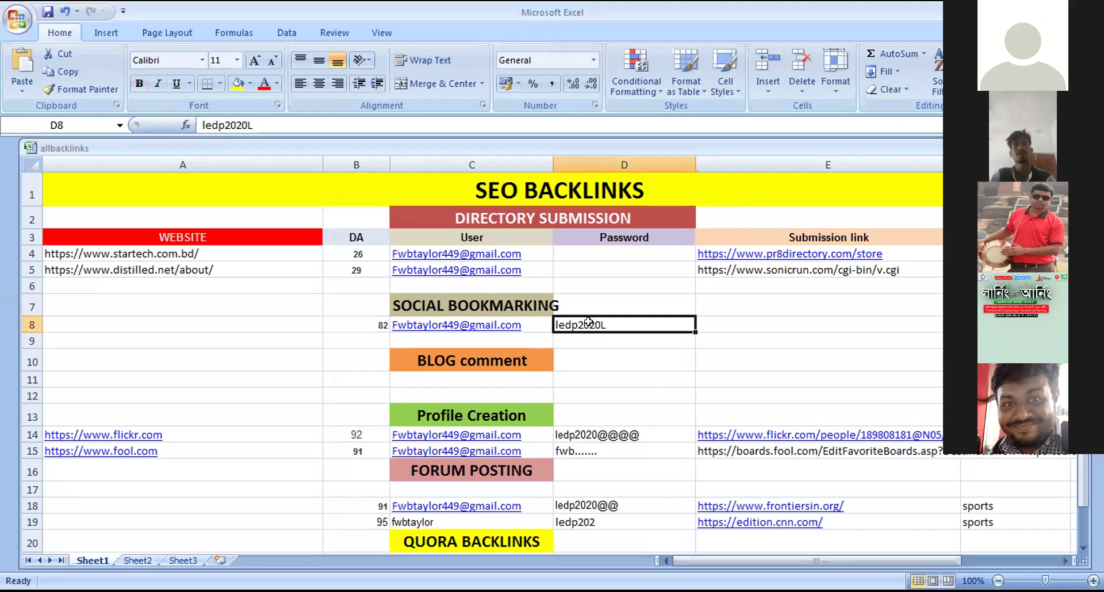
pyautogui.click(631, 356)
pyautogui.click(653, 432)
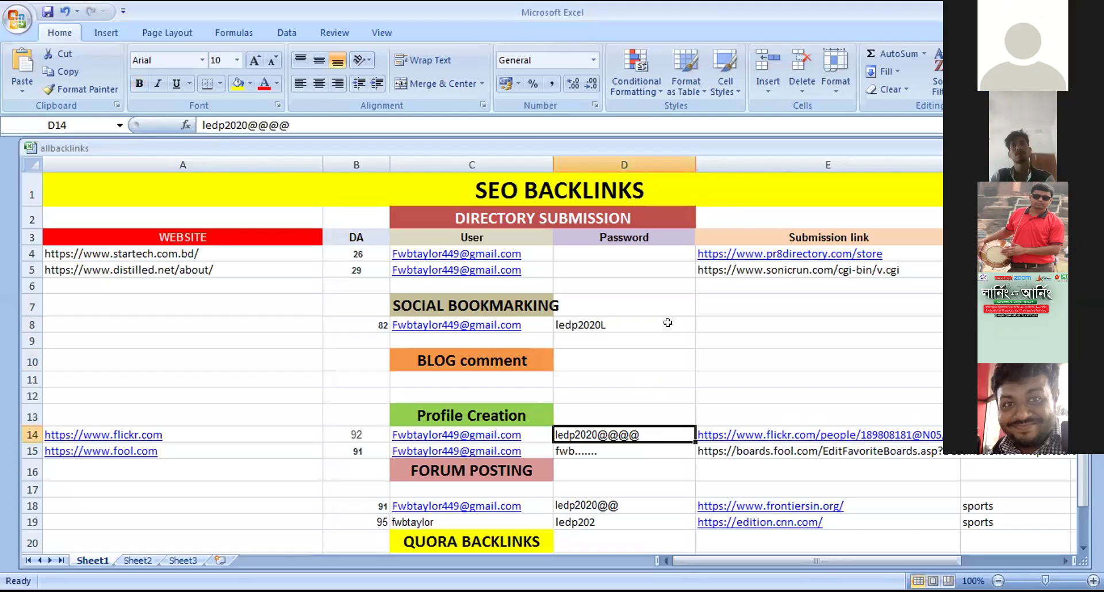
pyautogui.click(568, 323)
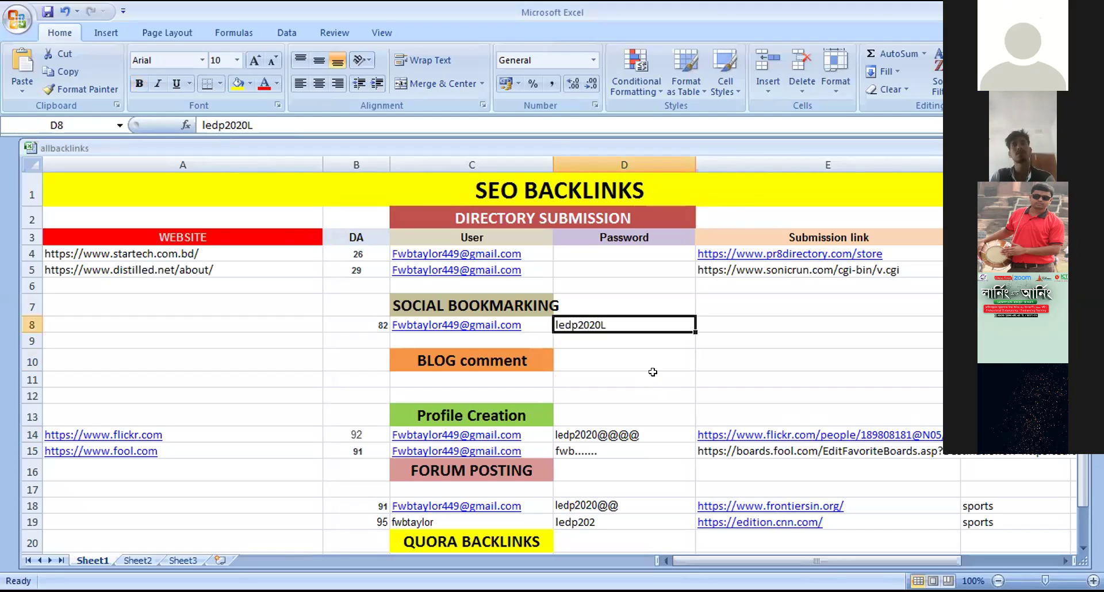
pyautogui.doubleClick(612, 318)
pyautogui.moveTo(608, 319); pyautogui.dragTo(585, 319)
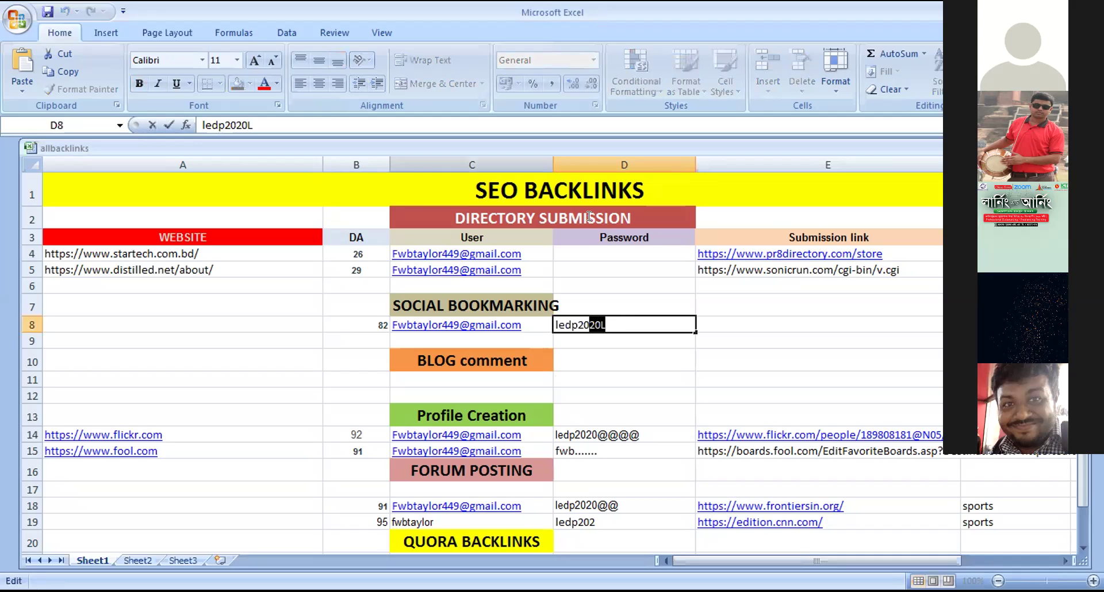
pyautogui.click(268, 81)
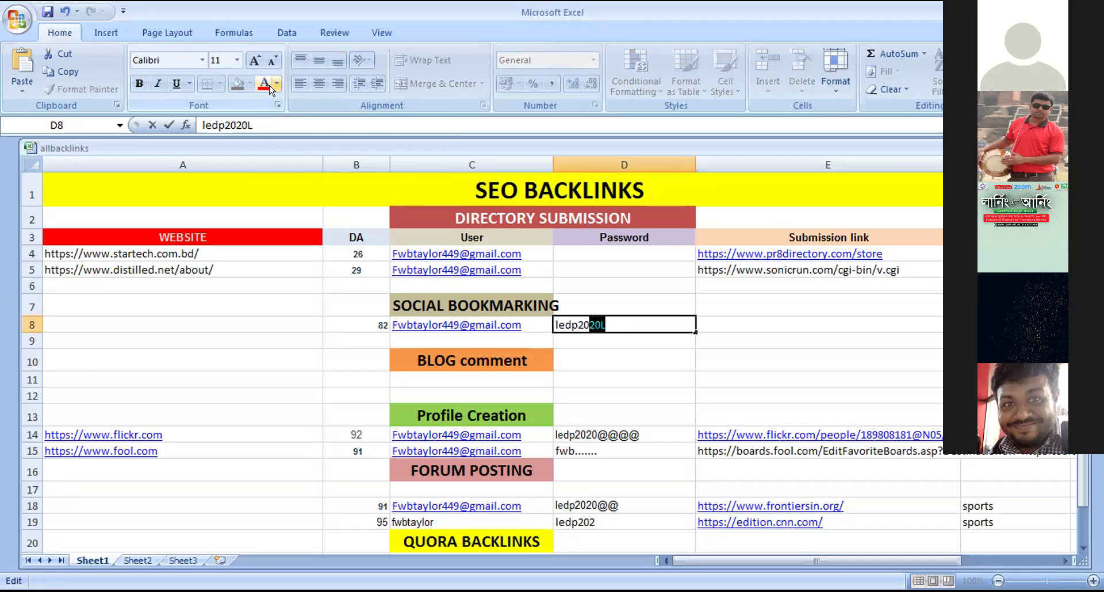
pyautogui.click(271, 86)
pyautogui.press('Escape')
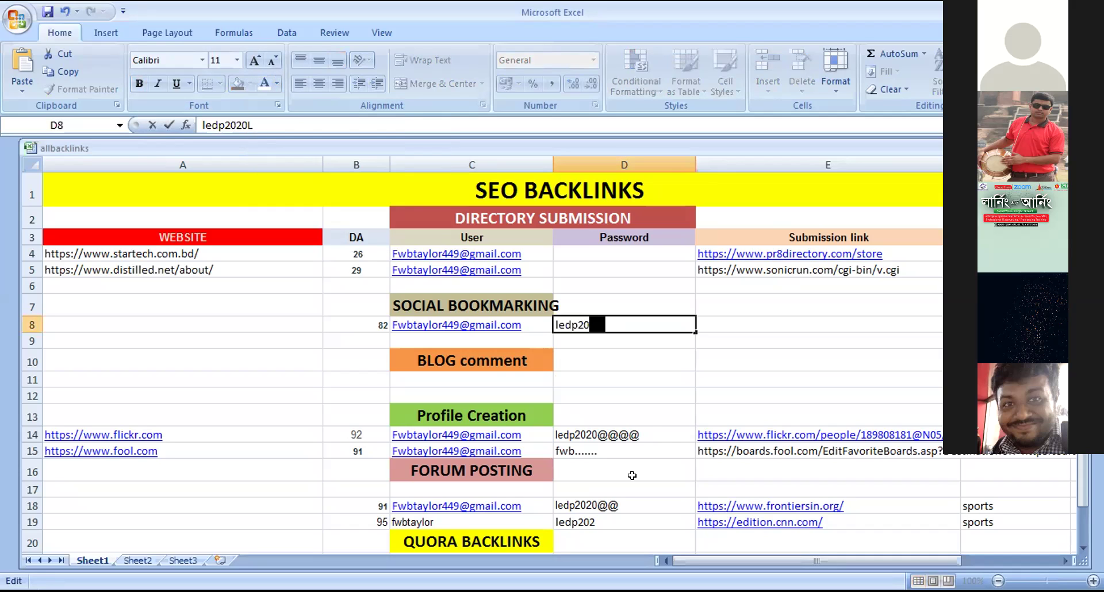
# - Colour the last three characters of the Profile Creation password in D14 white
pyautogui.doubleClick(644, 435)
pyautogui.moveTo(642, 433); pyautogui.dragTo(605, 428)
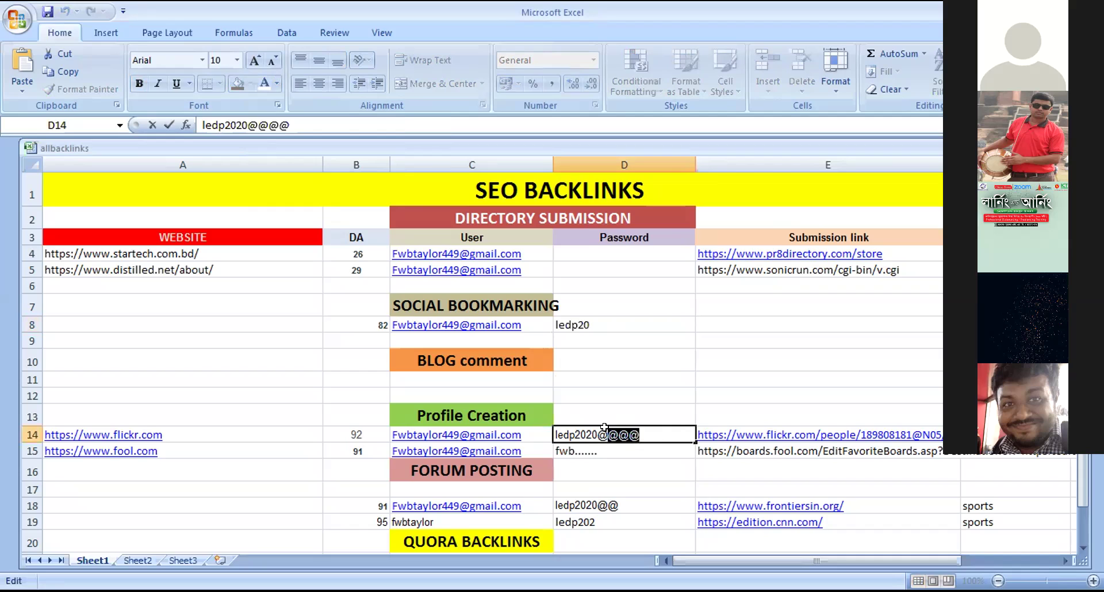
pyautogui.click(276, 83)
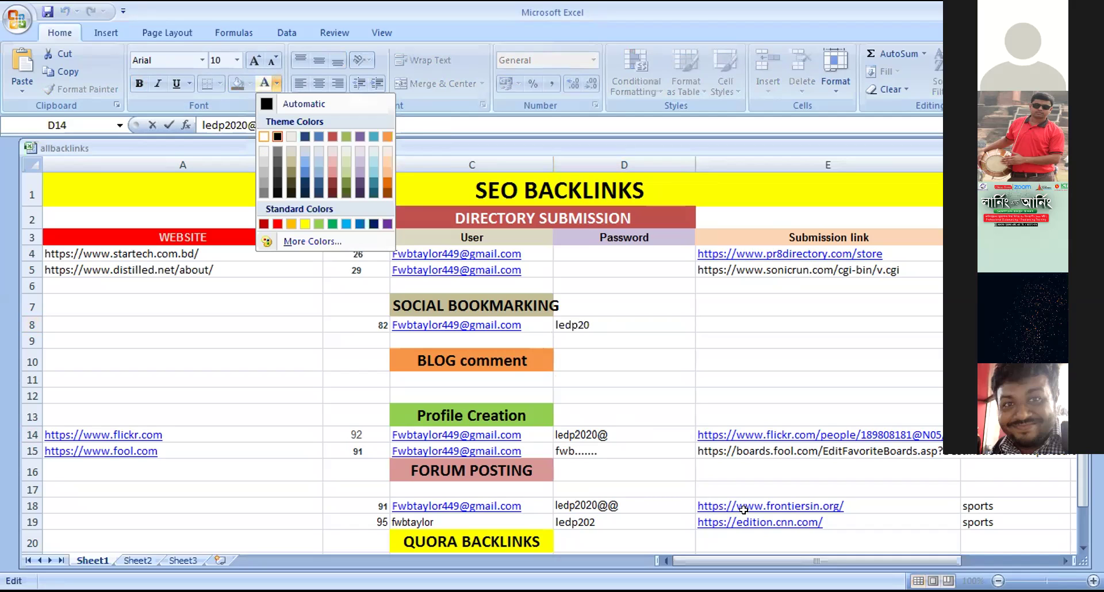
pyautogui.click(263, 136)
# - Check the trailing characters of the Forum Posting password in D18, and leave the cell's editing mode
pyautogui.scroll(-1, 639, 440)
pyautogui.doubleClick(638, 435)
pyautogui.hotkey('shift', 'Left')
pyautogui.hotkey('shift', 'Left')
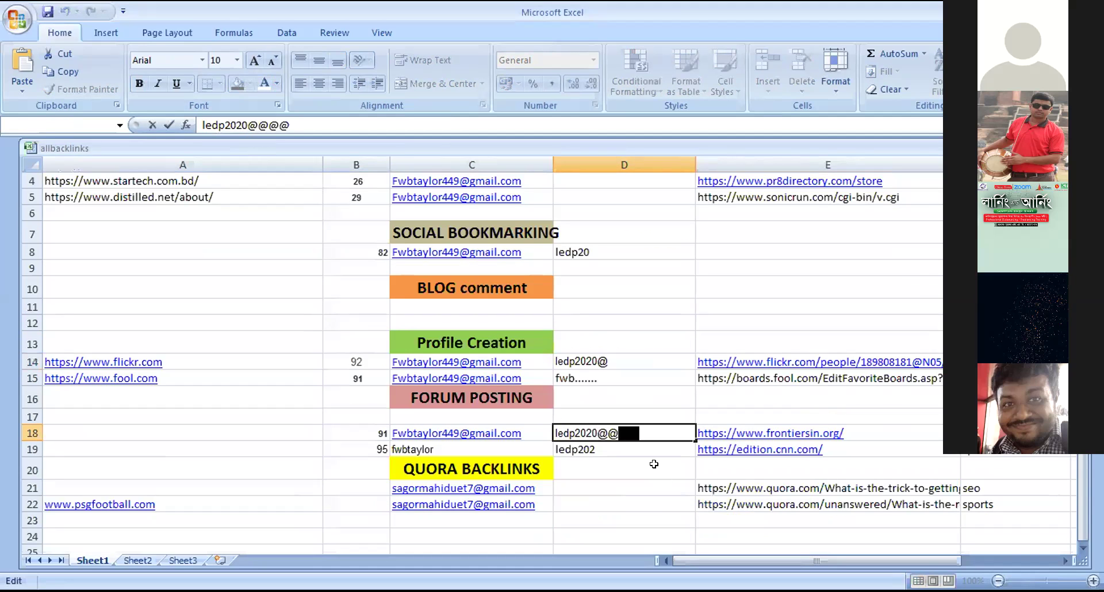
pyautogui.scroll(-4, 654, 463)
pyautogui.scroll(5, 653, 461)
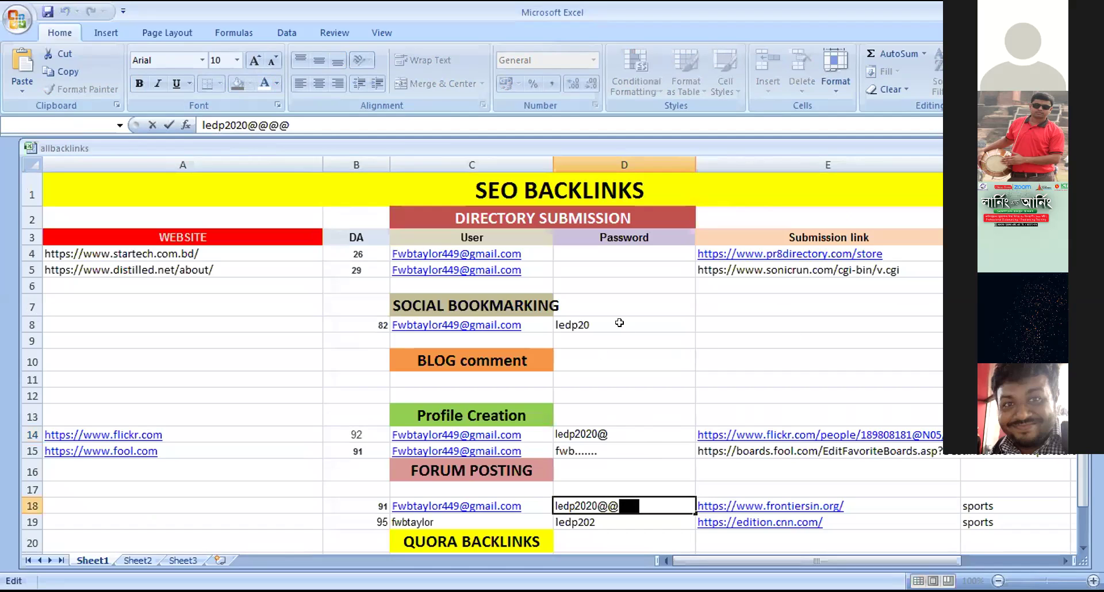
pyautogui.press('Delete')
pyautogui.click(621, 324)
pyautogui.click(631, 444)
pyautogui.click(644, 472)
pyautogui.scroll(-3, 687, 477)
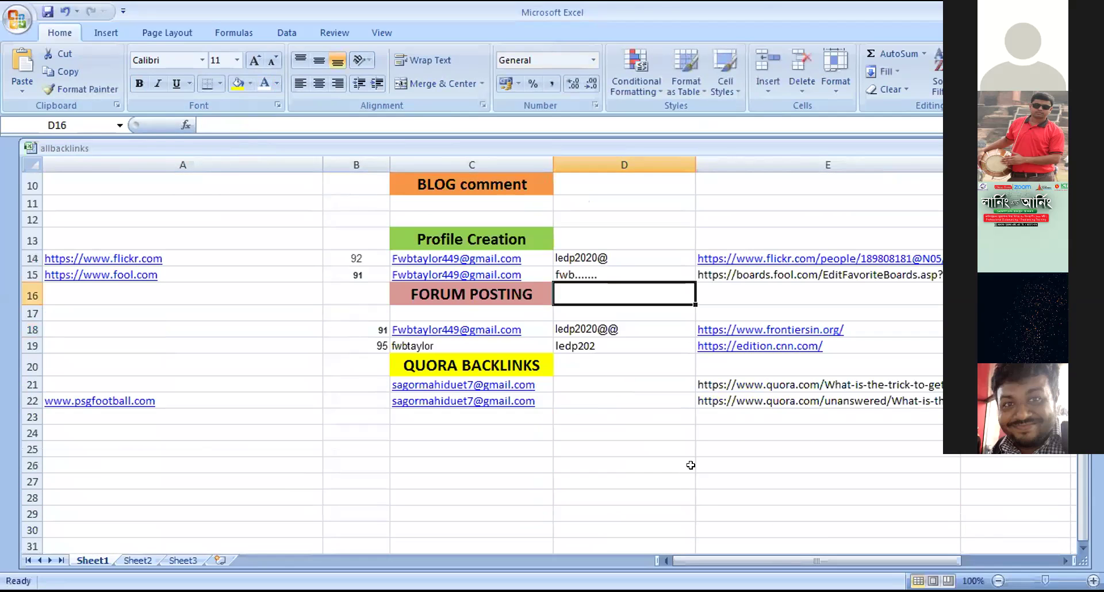
pyautogui.scroll(2, 637, 440)
pyautogui.scroll(1, 637, 438)
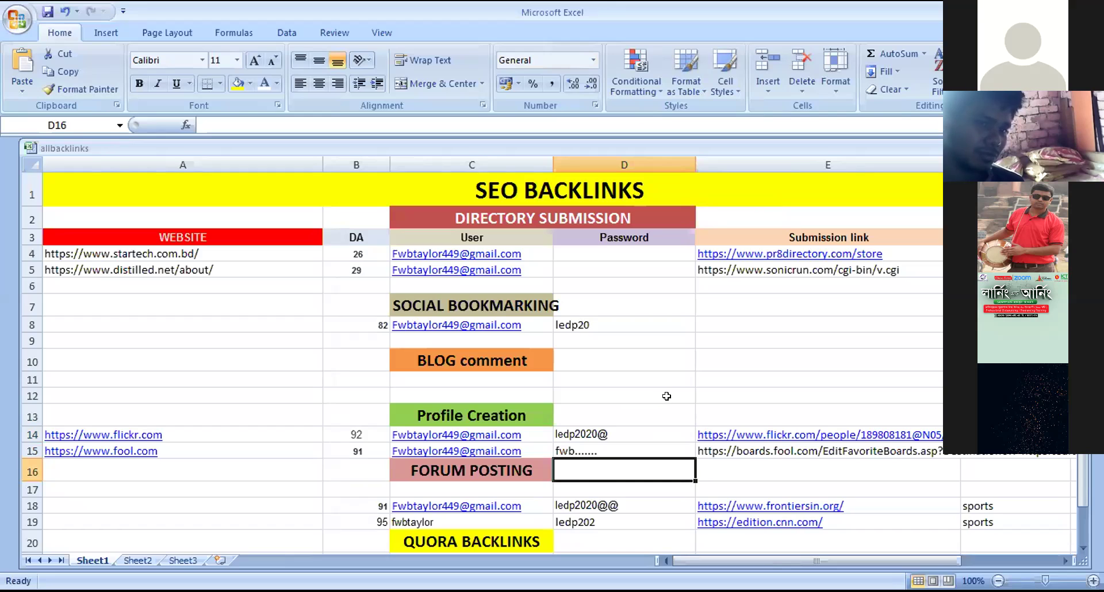
pyautogui.scroll(-1, 666, 395)
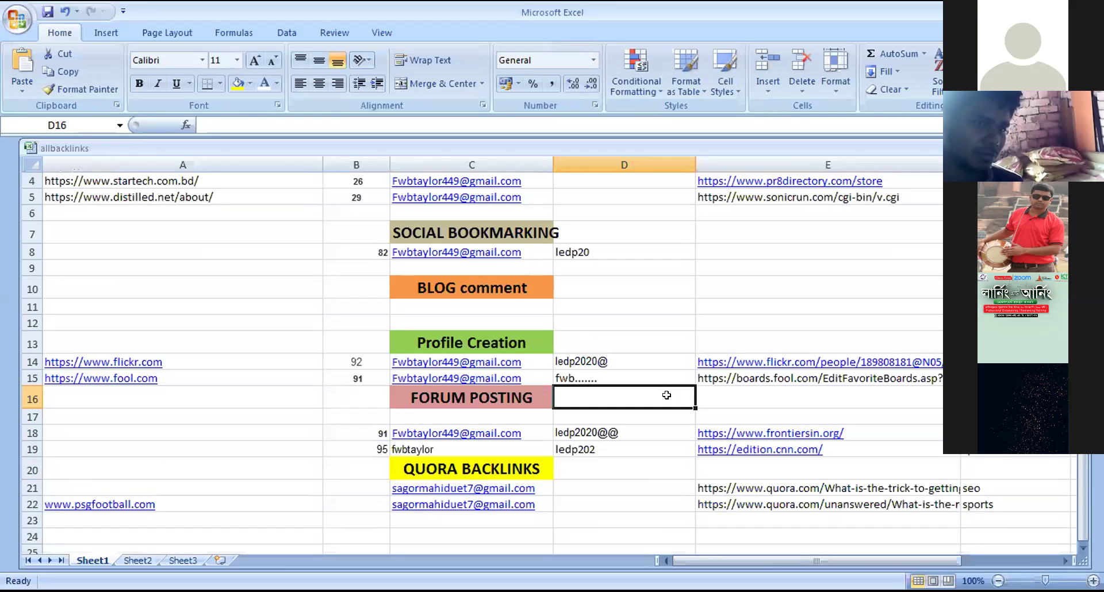
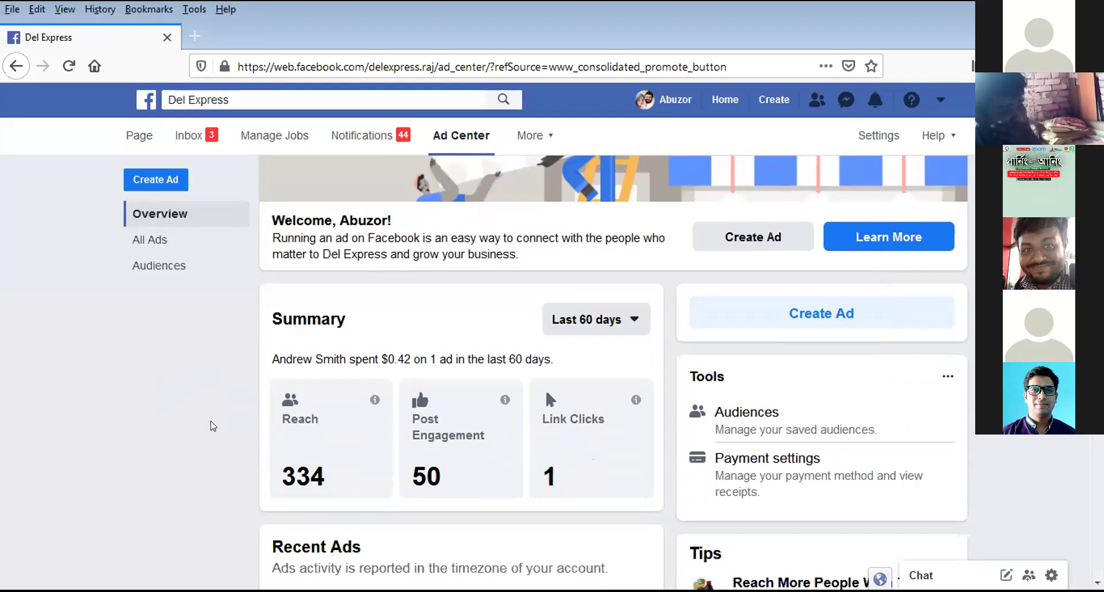
# - Examine the Del Express page's Facebook Ad Center overview, including the 60-day summary and the recent ads
pyautogui.scroll(3, 213, 426)
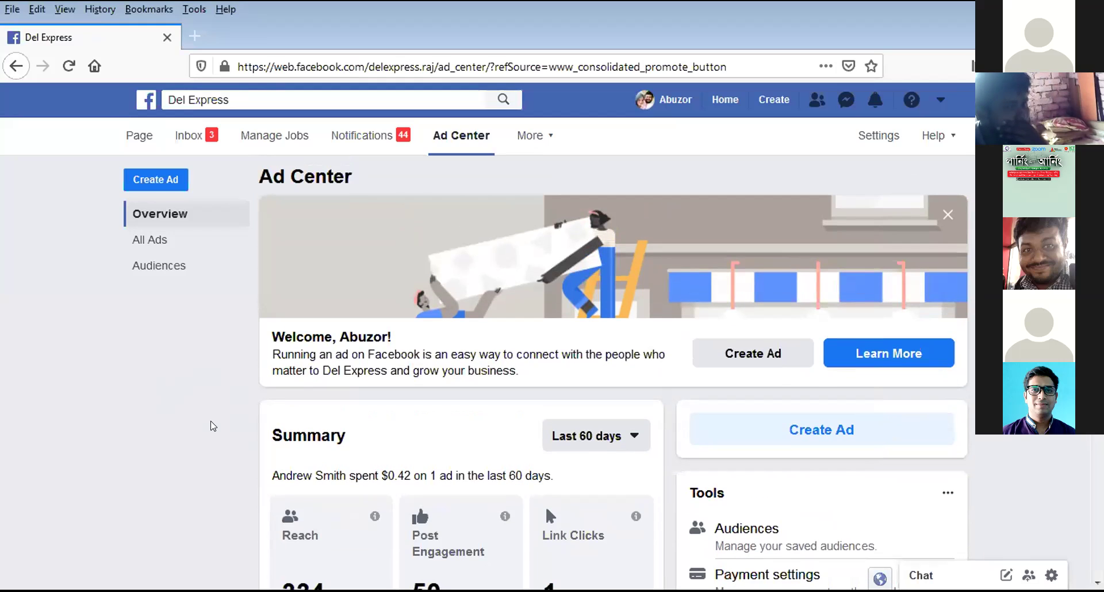
pyautogui.click(890, 437)
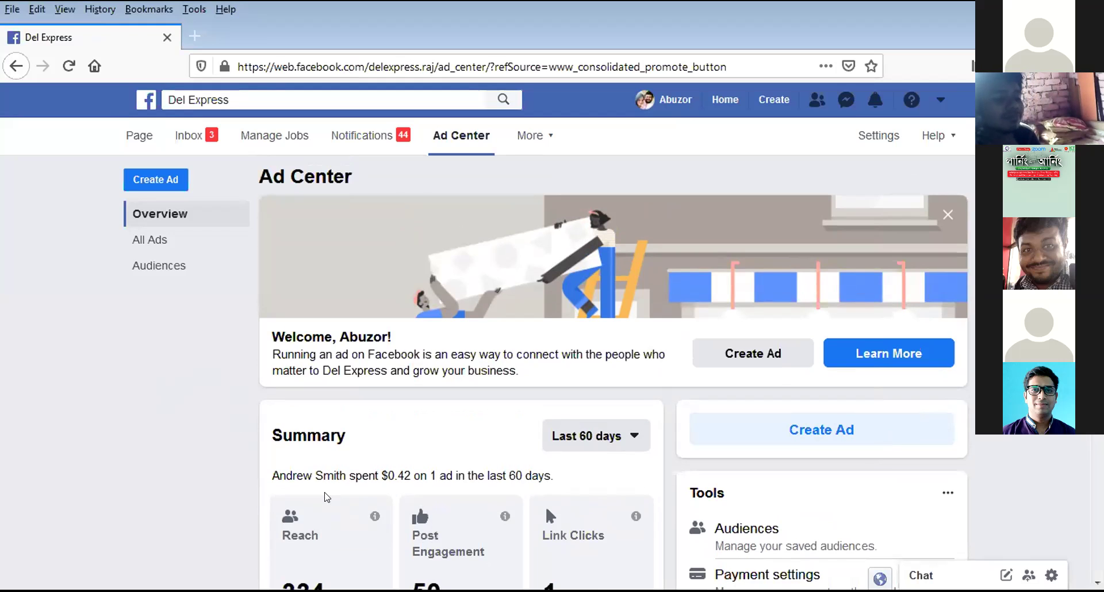
pyautogui.scroll(-2, 277, 477)
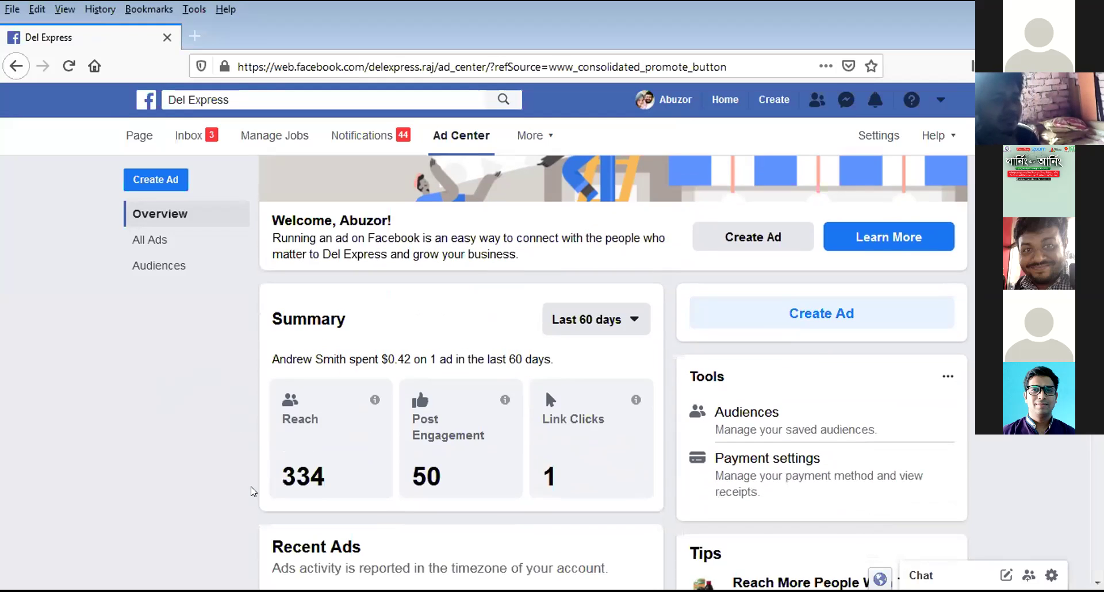
pyautogui.scroll(-4, 649, 475)
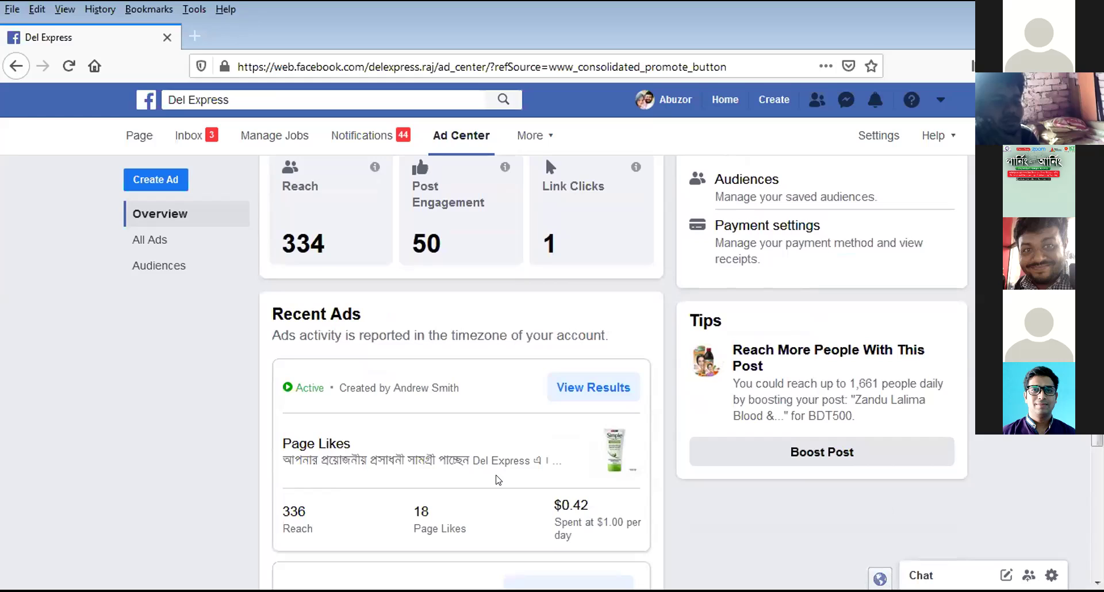
pyautogui.scroll(6, 493, 481)
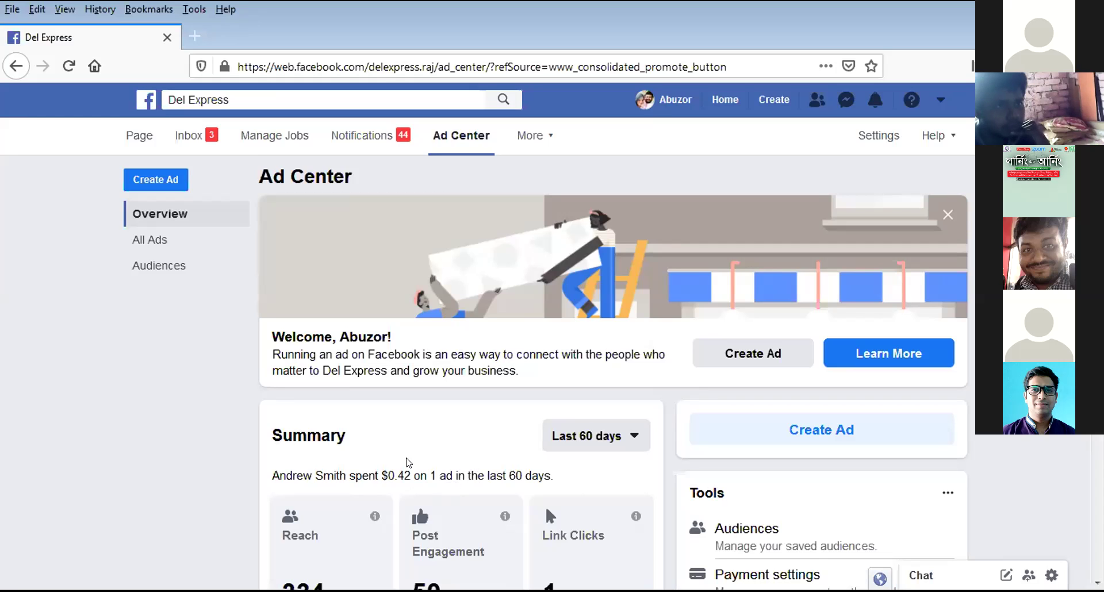
pyautogui.scroll(-2, 432, 432)
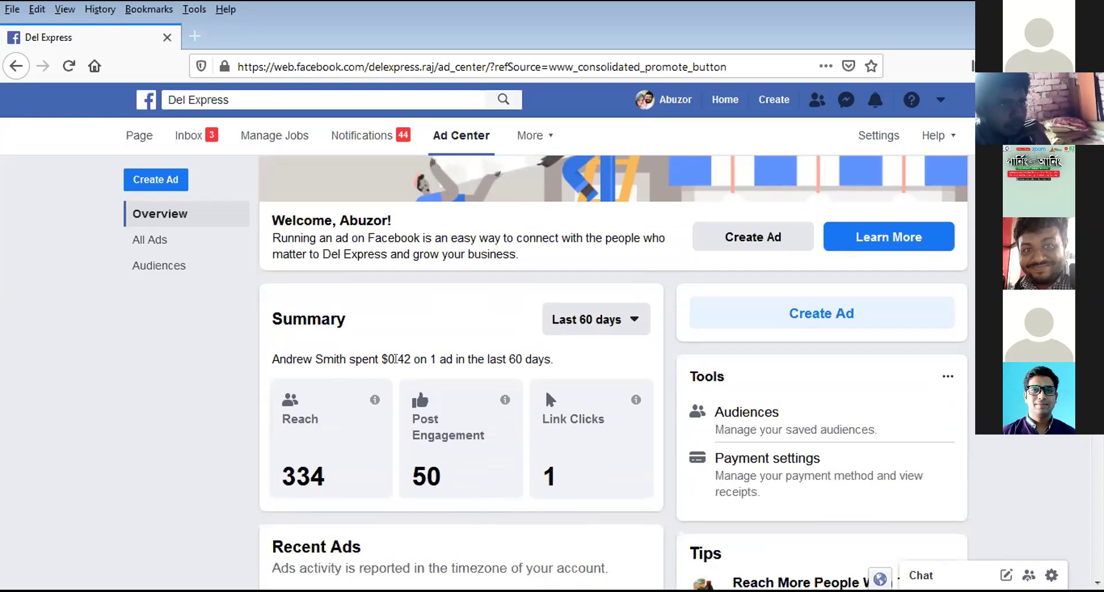
pyautogui.scroll(2, 395, 359)
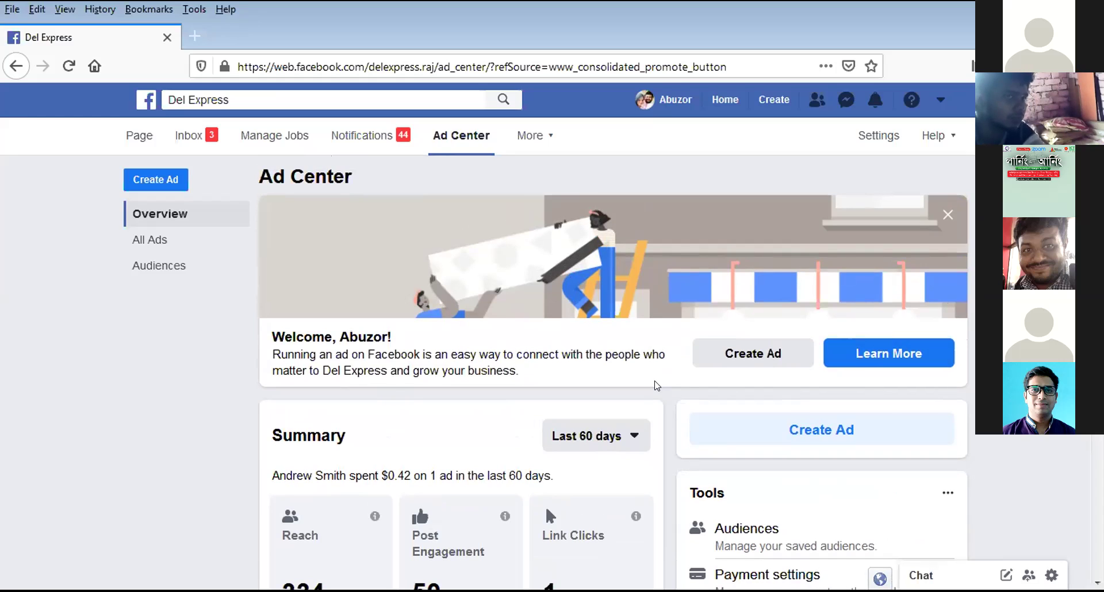
pyautogui.scroll(-2, 623, 393)
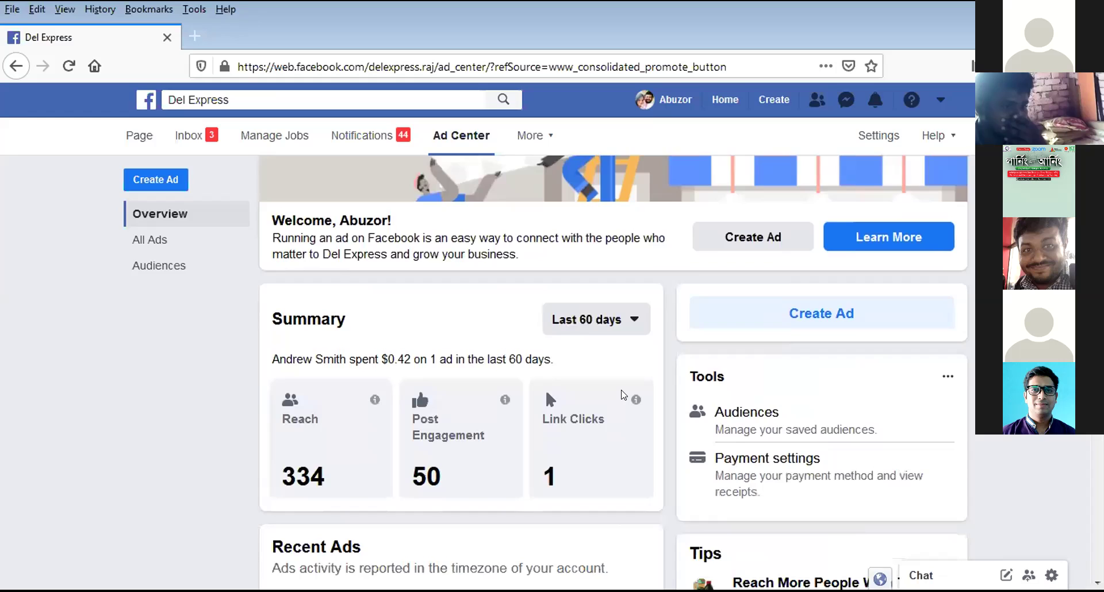
# - Examine the 60-day Summary card, including who ran the ad, the amount spent, reach, post engagement and link clicks
pyautogui.scroll(-2, 622, 396)
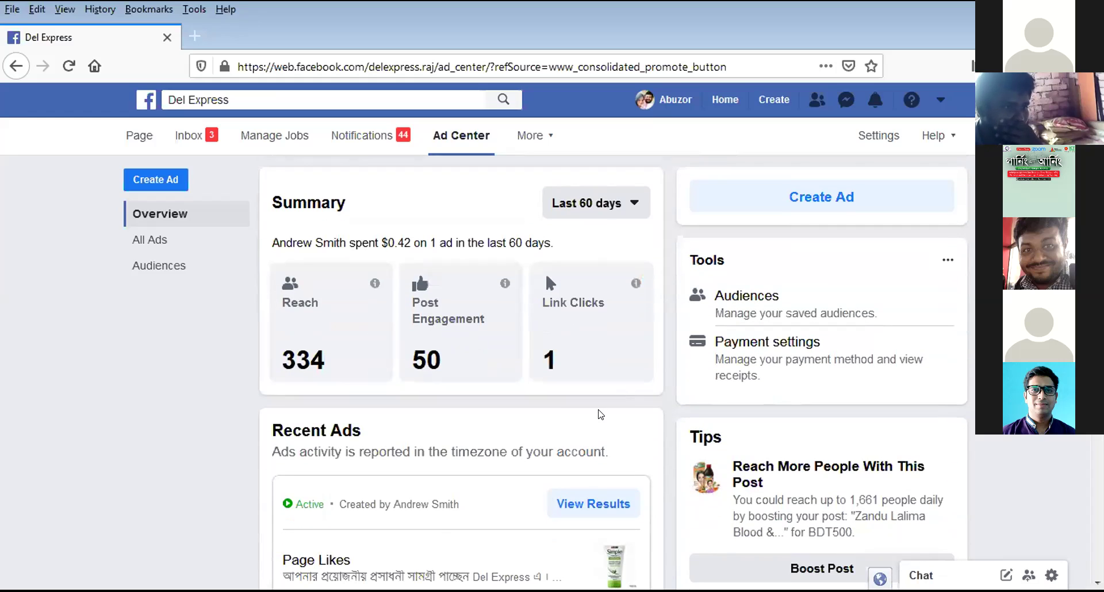
pyautogui.scroll(2, 598, 412)
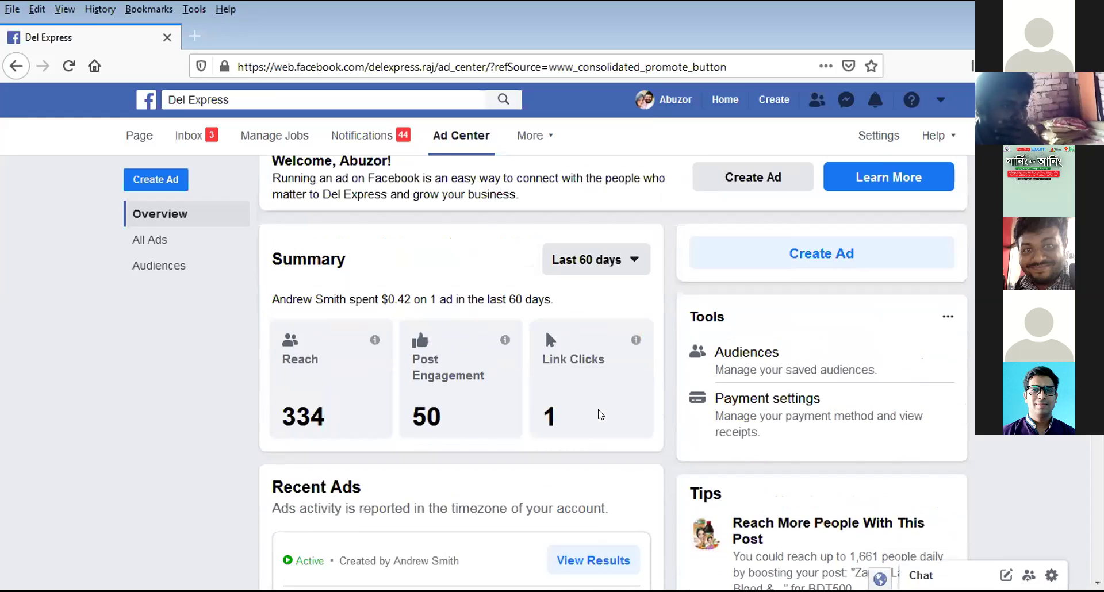
pyautogui.scroll(-2, 506, 422)
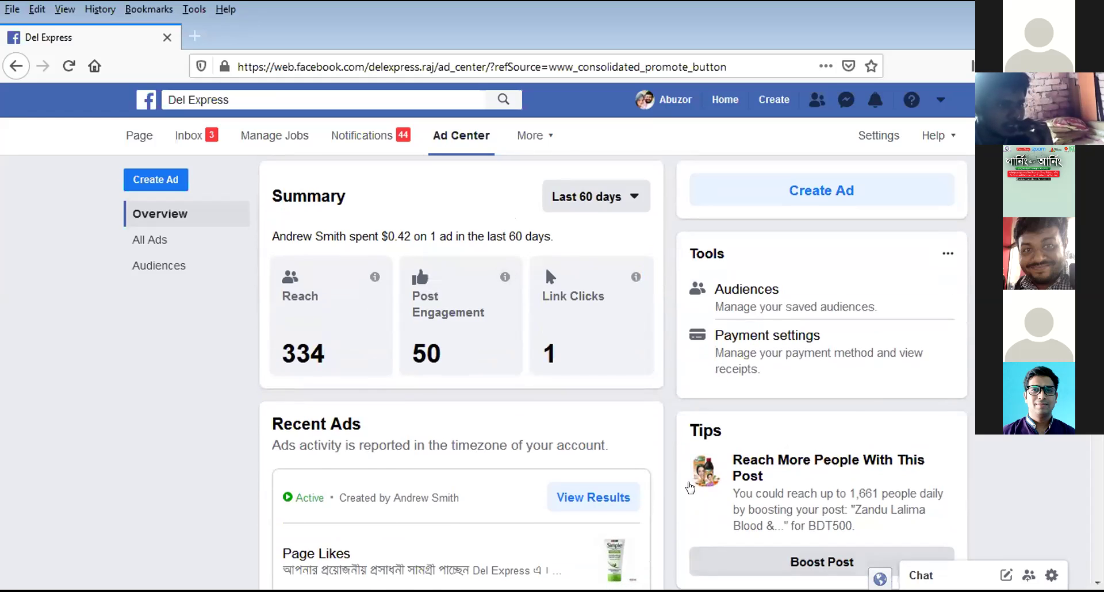
pyautogui.scroll(-4, 666, 469)
pyautogui.scroll(3, 532, 486)
pyautogui.scroll(2, 517, 479)
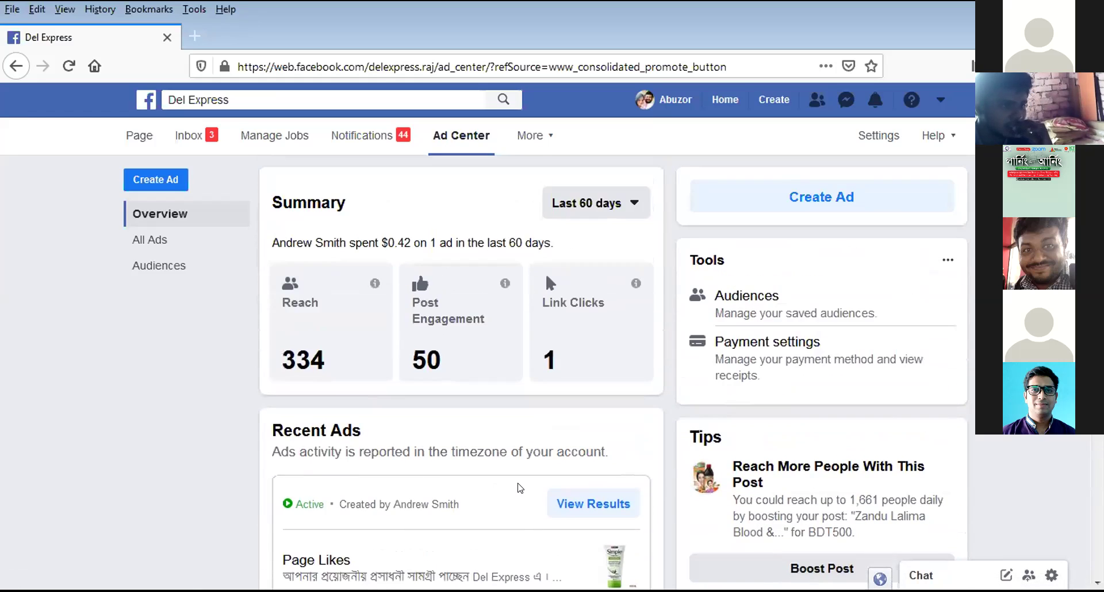
pyautogui.scroll(2, 517, 484)
pyautogui.scroll(-2, 518, 485)
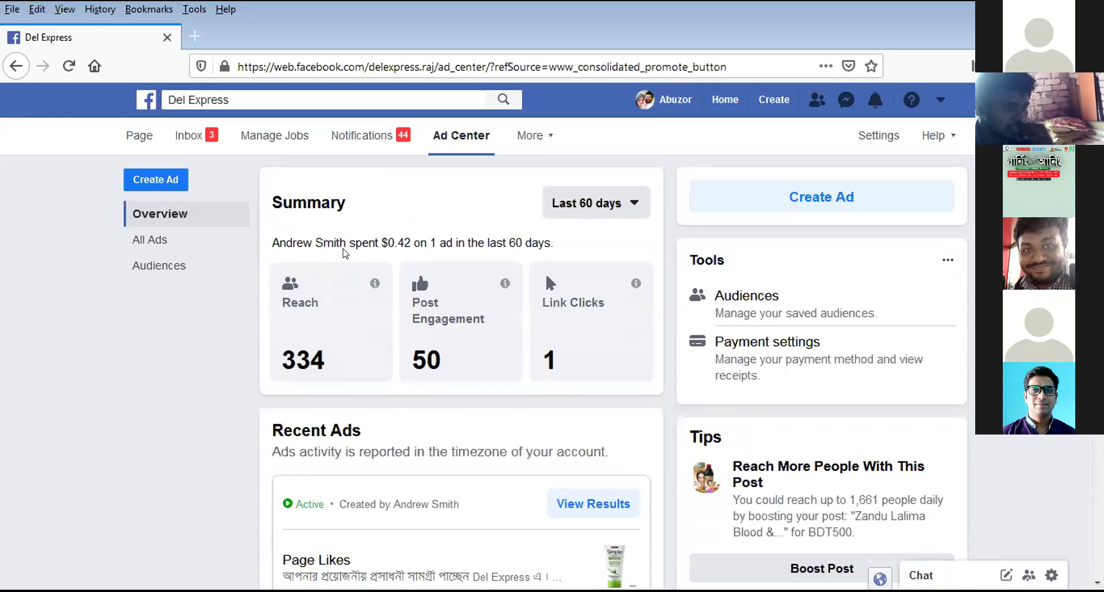
pyautogui.moveTo(345, 242); pyautogui.dragTo(271, 244)
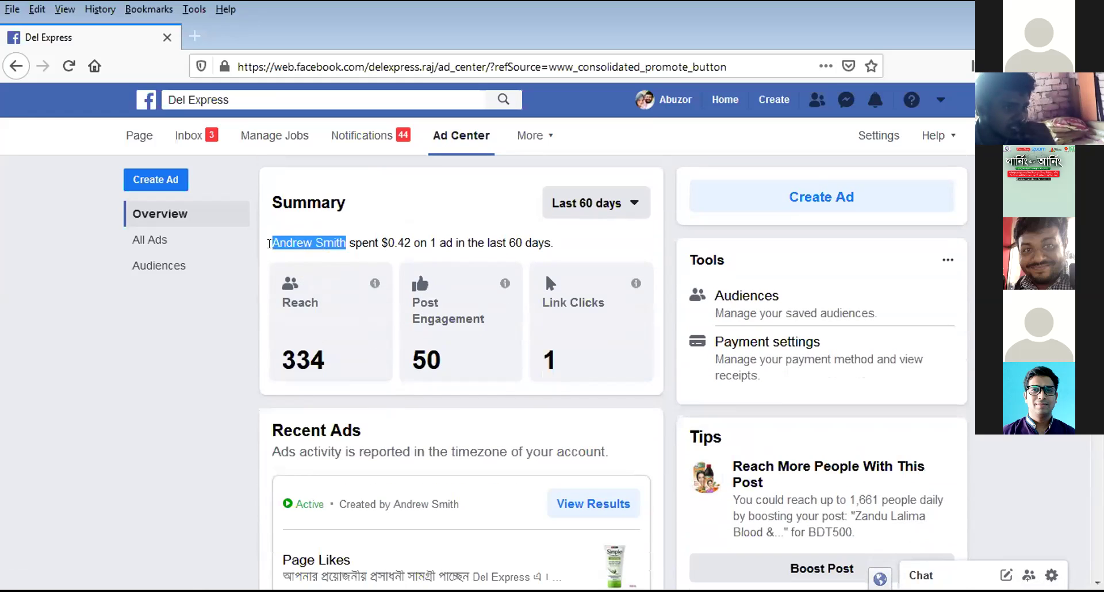
pyautogui.moveTo(384, 243); pyautogui.dragTo(428, 242)
pyautogui.click(432, 241)
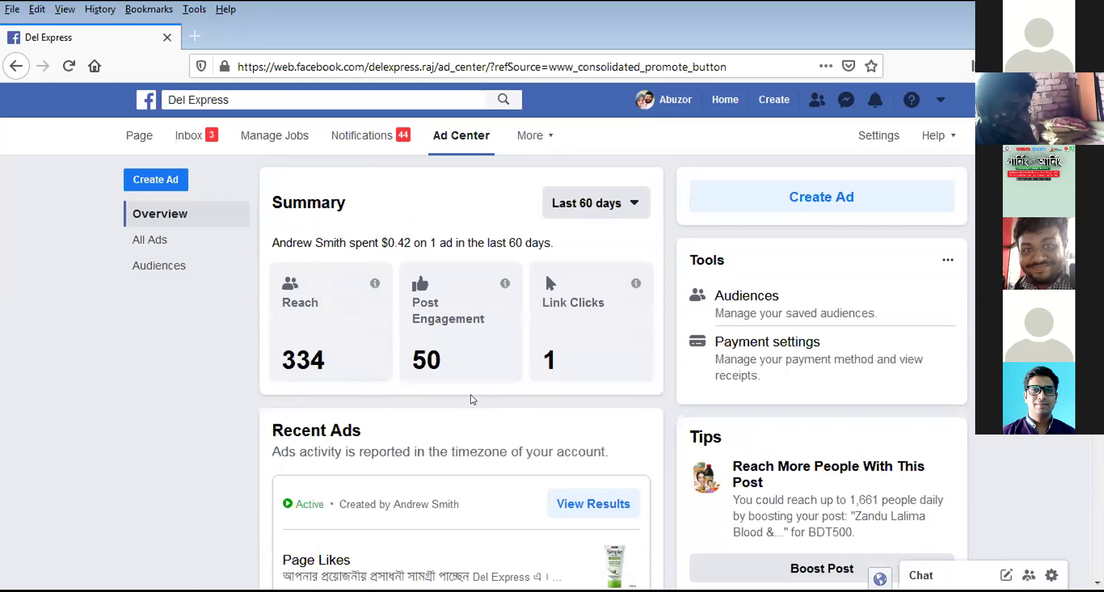
# - View the results of the active Page Likes ad and examine its performance, activity, details and audience breakdown by age and gender
pyautogui.scroll(-2, 420, 402)
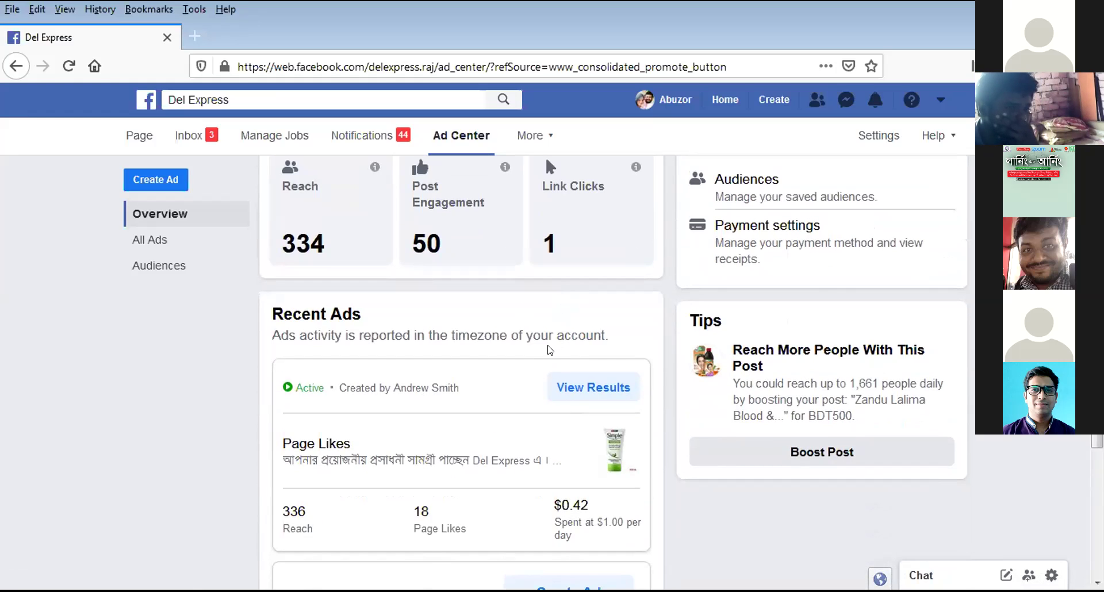
pyautogui.click(582, 392)
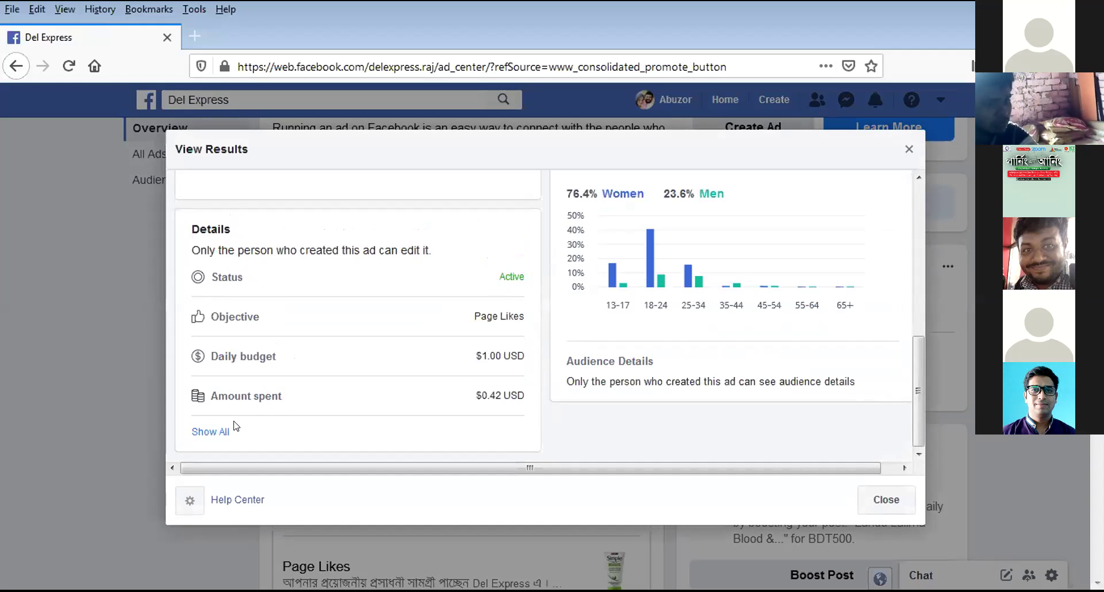
pyautogui.scroll(2, 635, 371)
pyautogui.scroll(3, 636, 371)
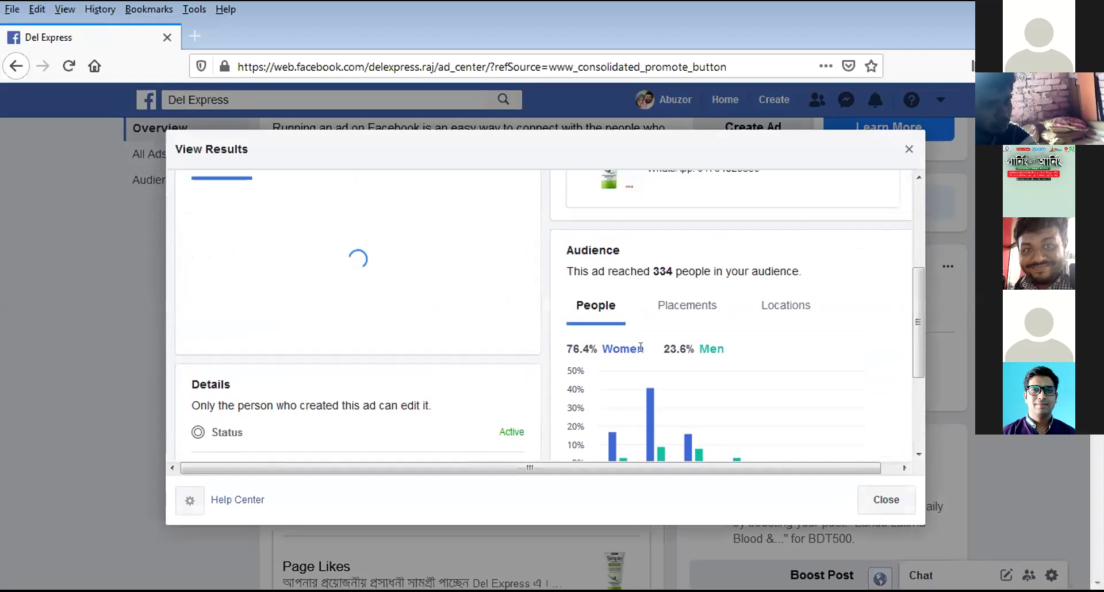
pyautogui.scroll(-2, 709, 325)
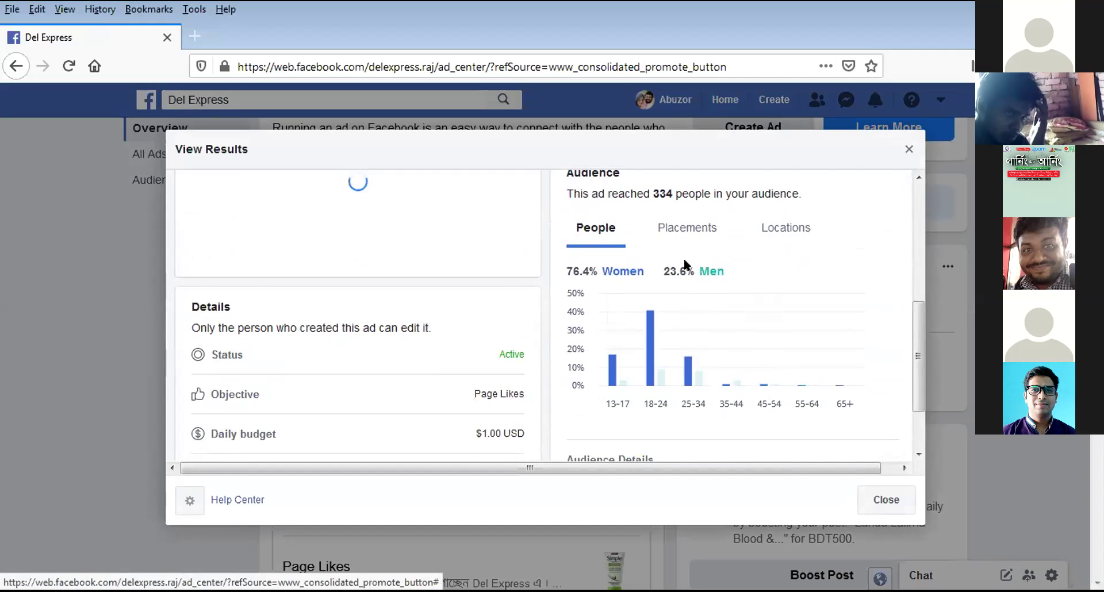
pyautogui.scroll(-2, 681, 267)
pyautogui.scroll(2, 711, 323)
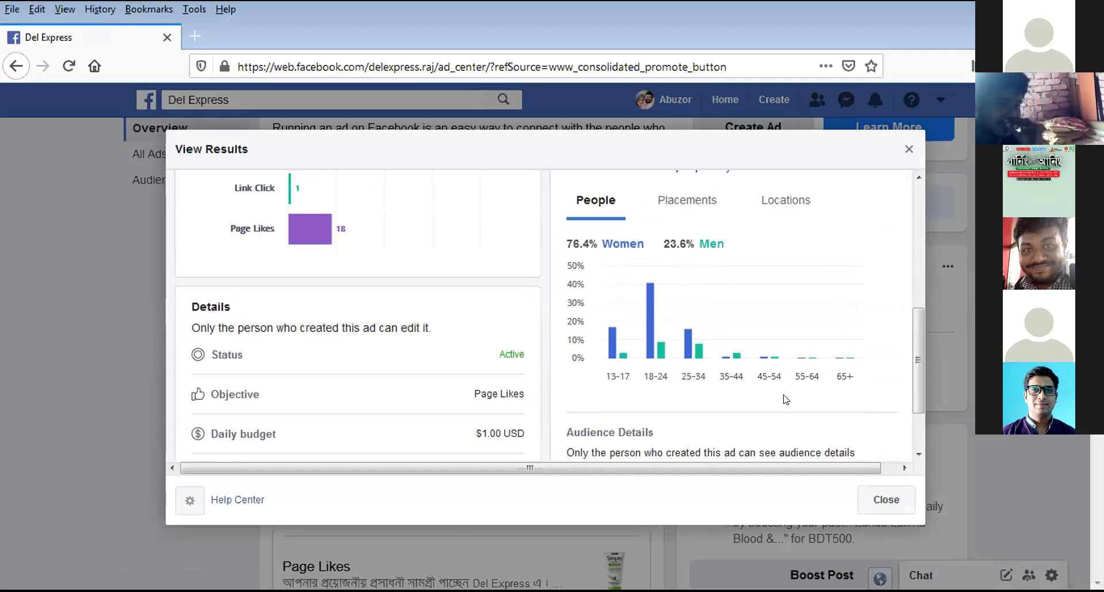
pyautogui.scroll(-1, 702, 424)
pyautogui.scroll(-1, 704, 426)
pyautogui.scroll(5, 419, 370)
pyautogui.scroll(3, 612, 308)
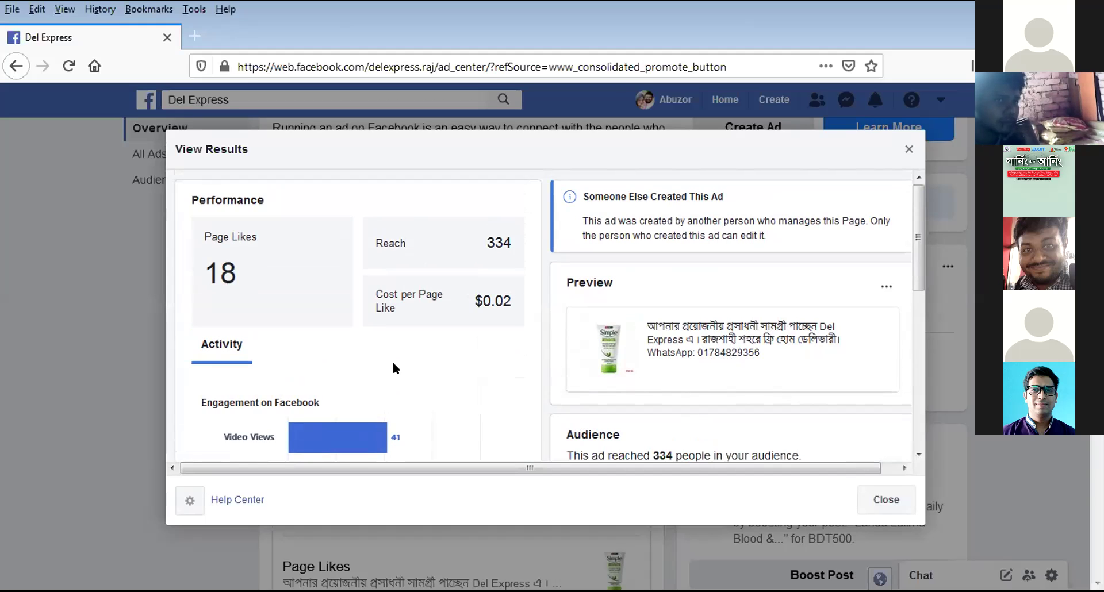
pyautogui.scroll(-3, 399, 364)
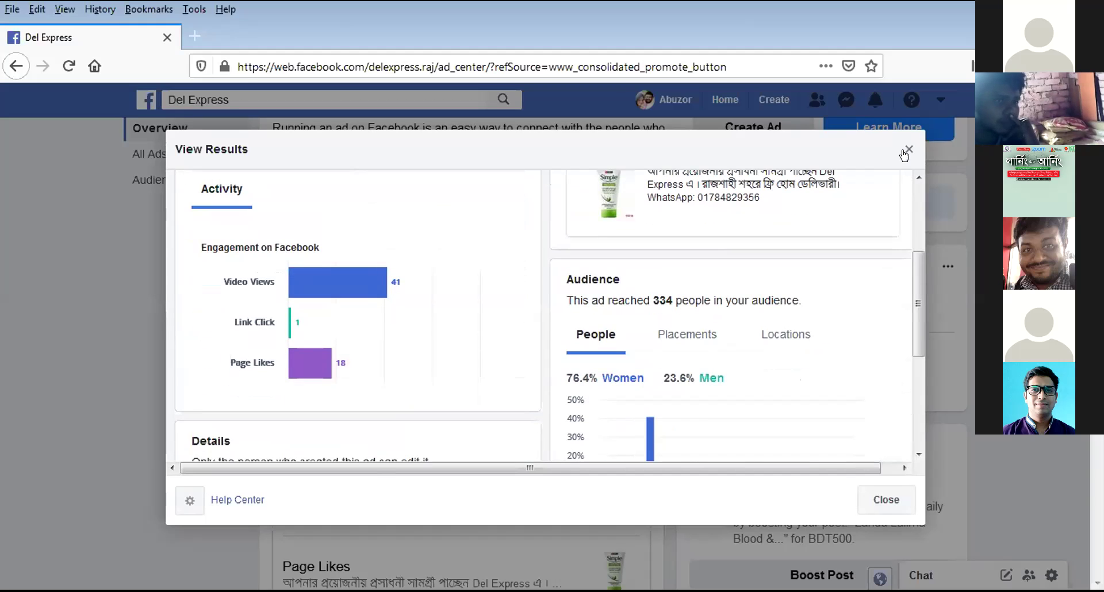
pyautogui.scroll(3, 727, 287)
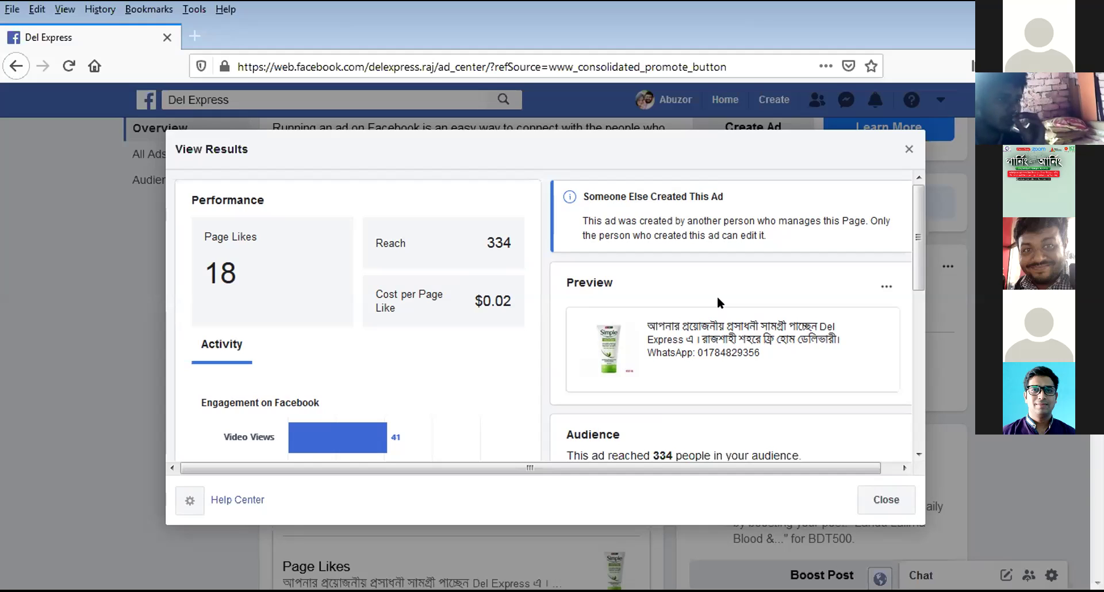
# - Preview the Page Likes ad, check the available preview formats, and close the preview and the results
pyautogui.click(718, 343)
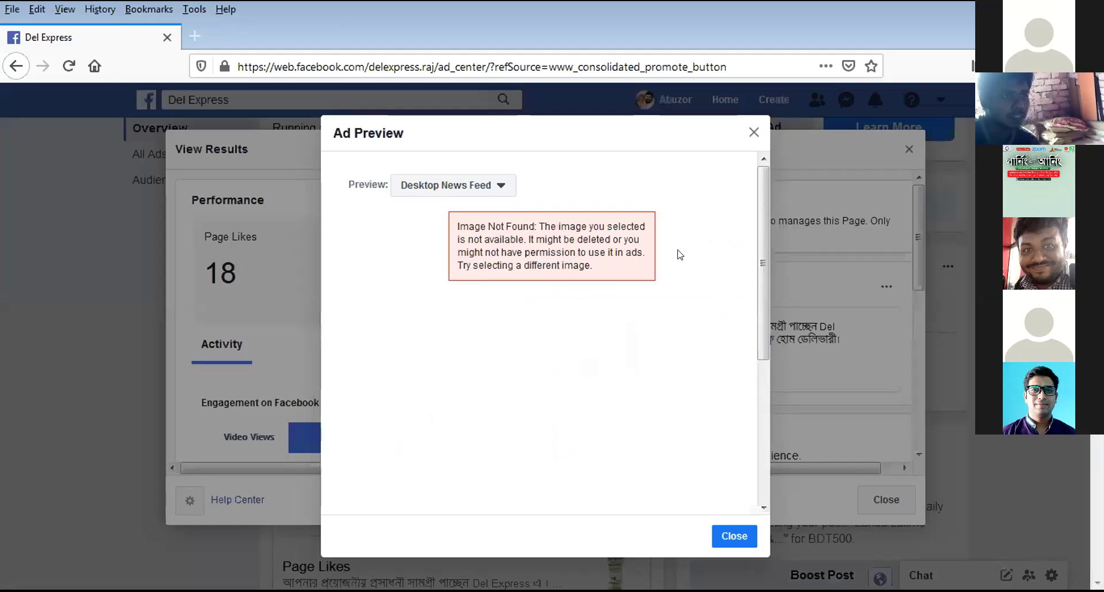
pyautogui.click(489, 191)
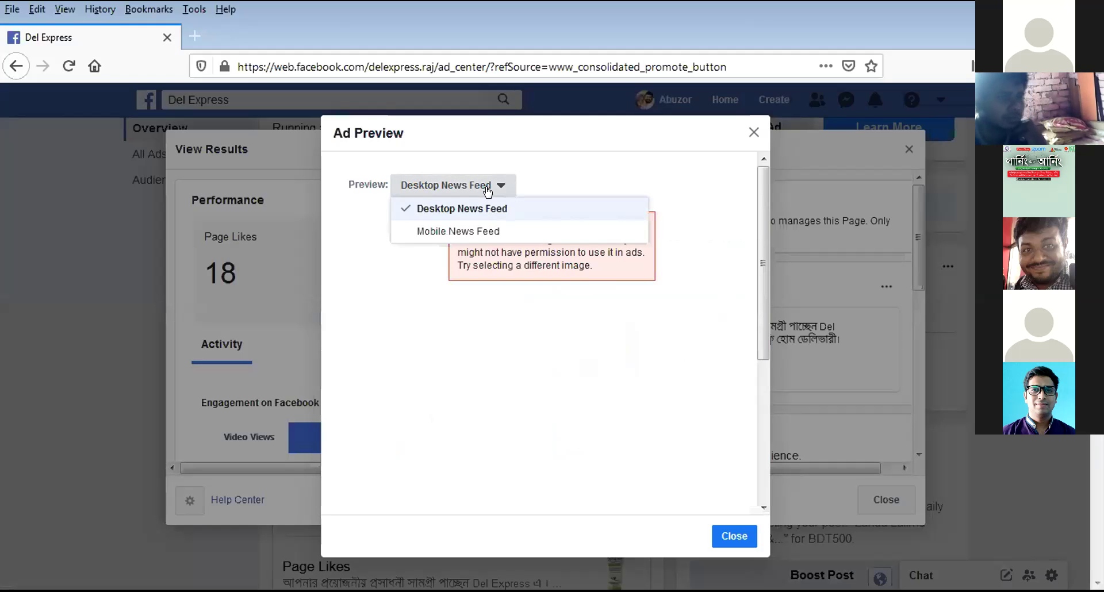
pyautogui.click(488, 196)
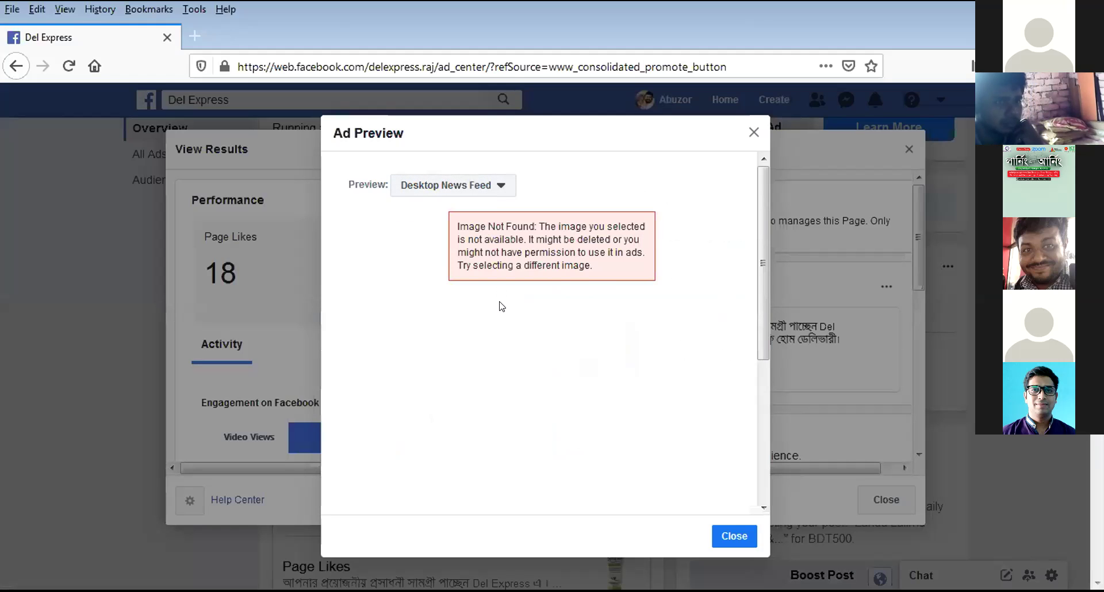
pyautogui.click(753, 133)
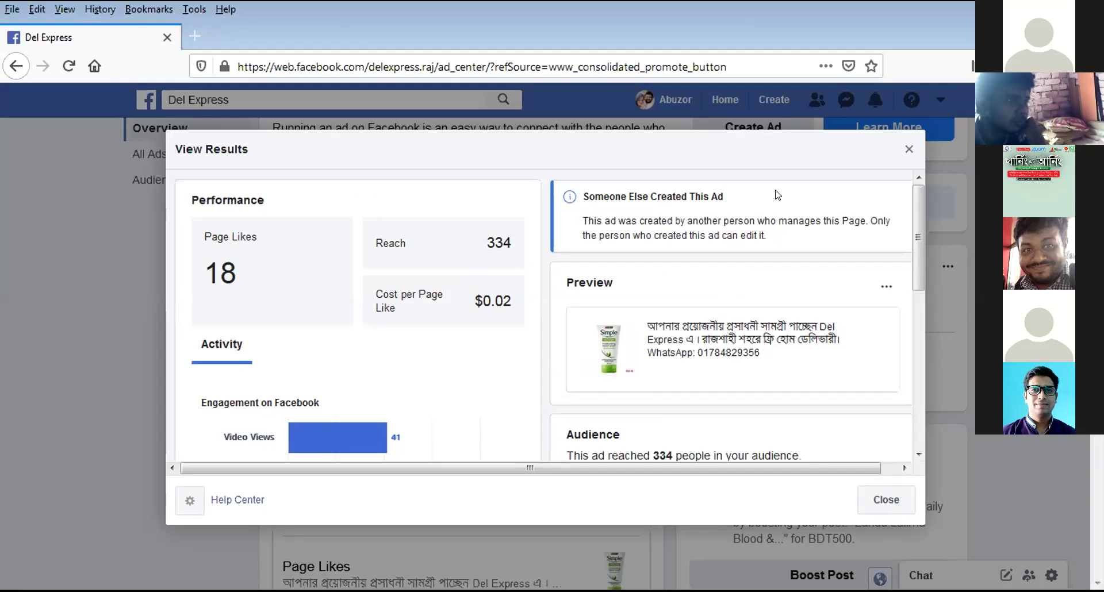
pyautogui.click(902, 151)
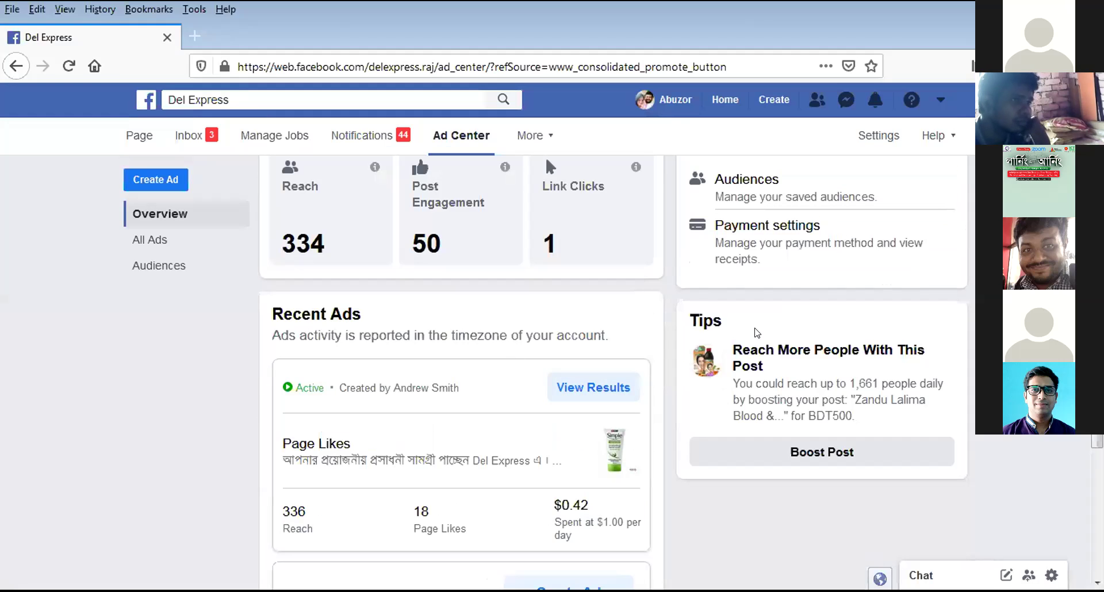
# - Open the saved audiences of the Del Express page from the Ad Center tools
pyautogui.click(765, 195)
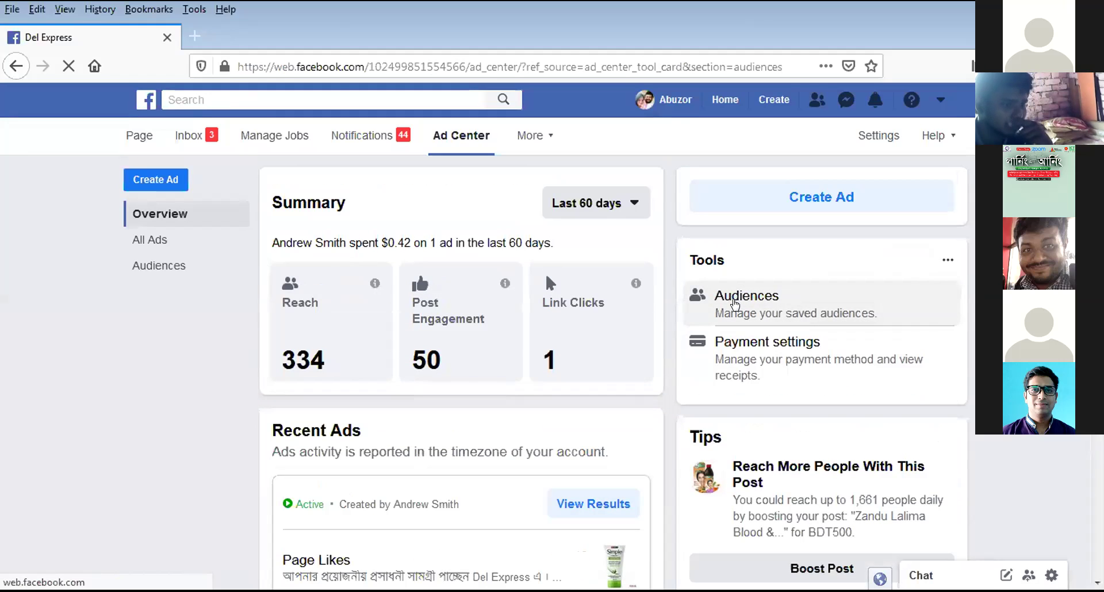
pyautogui.click(736, 304)
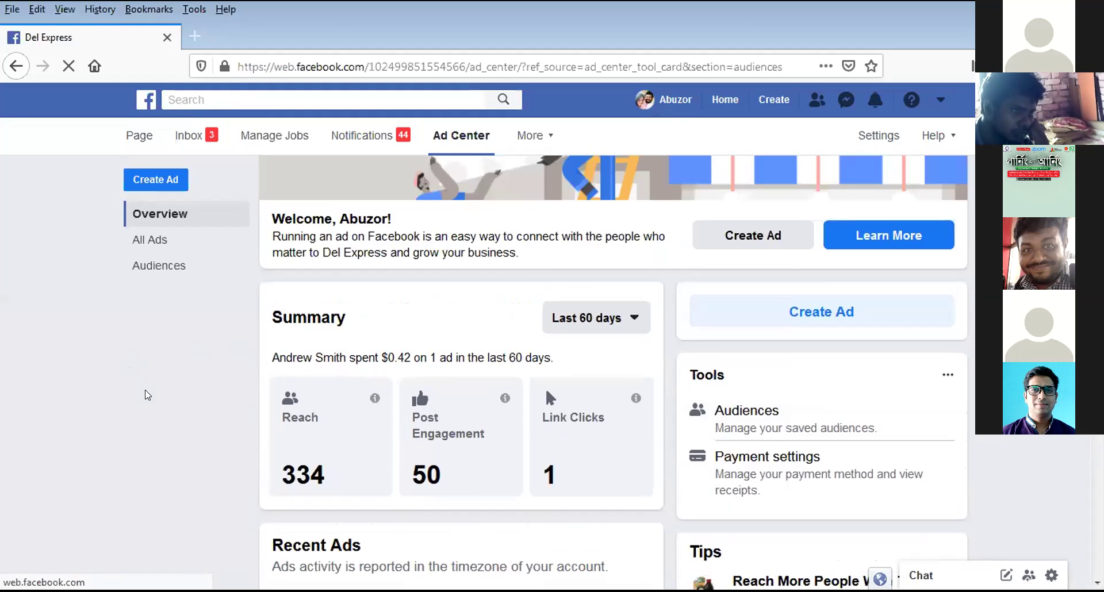
pyautogui.scroll(-4, 146, 389)
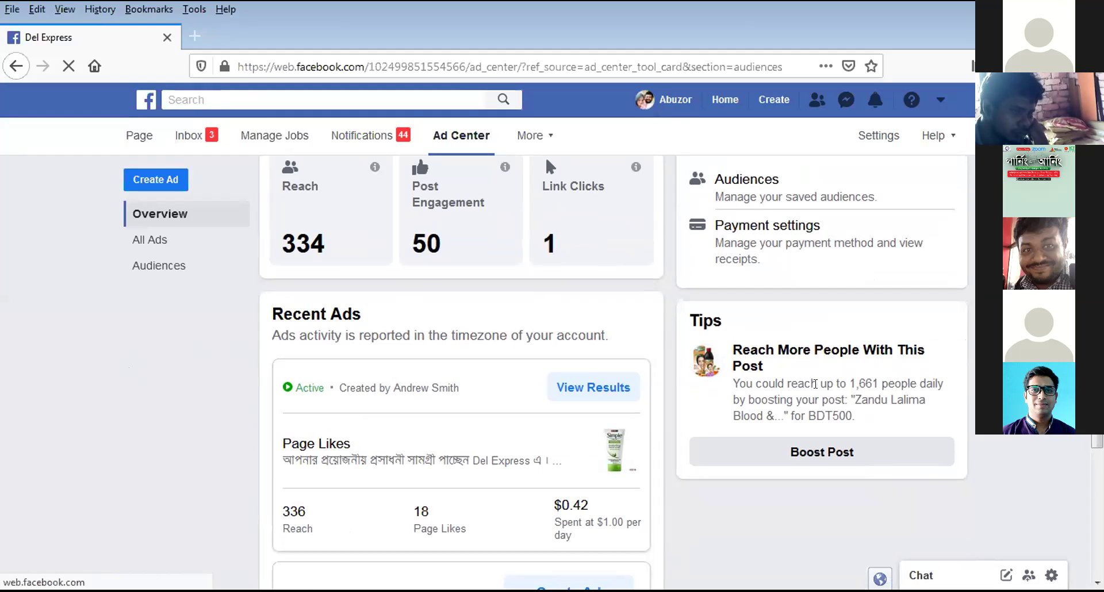
pyautogui.scroll(2, 771, 298)
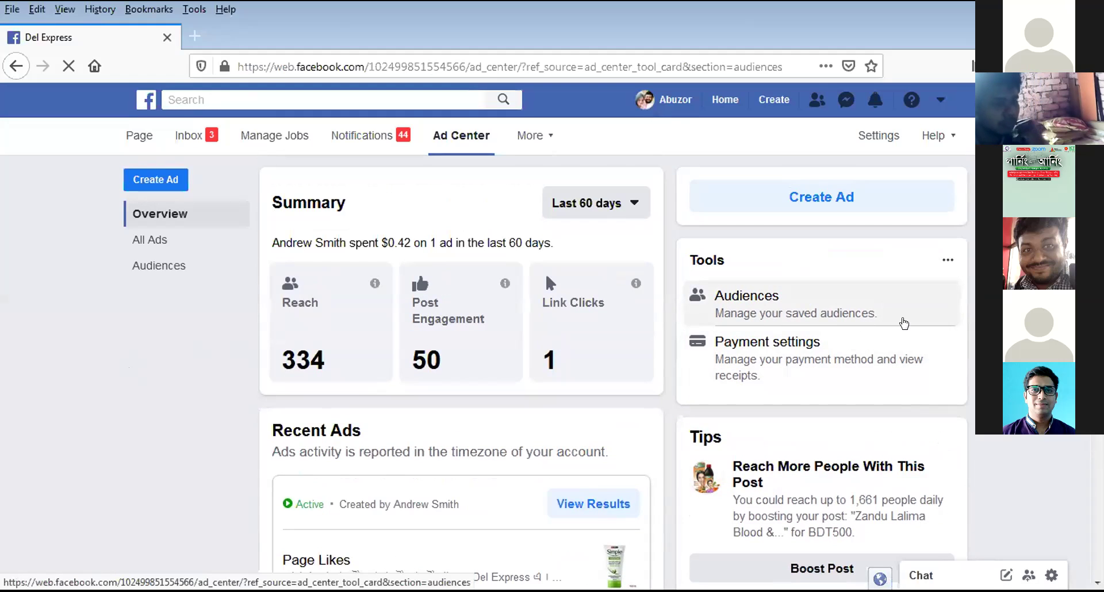
pyautogui.click(742, 308)
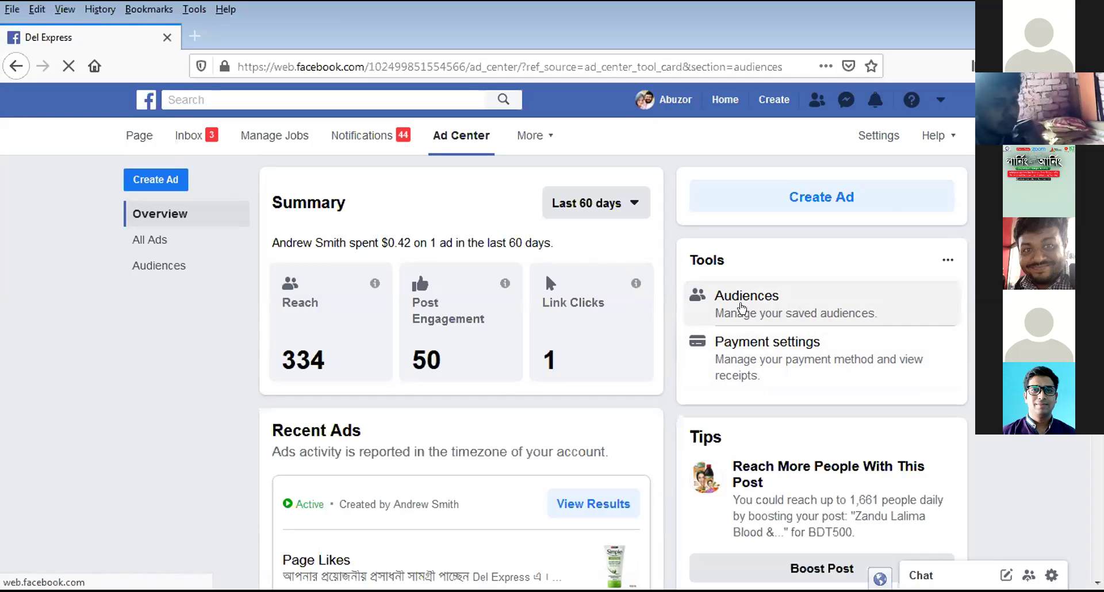
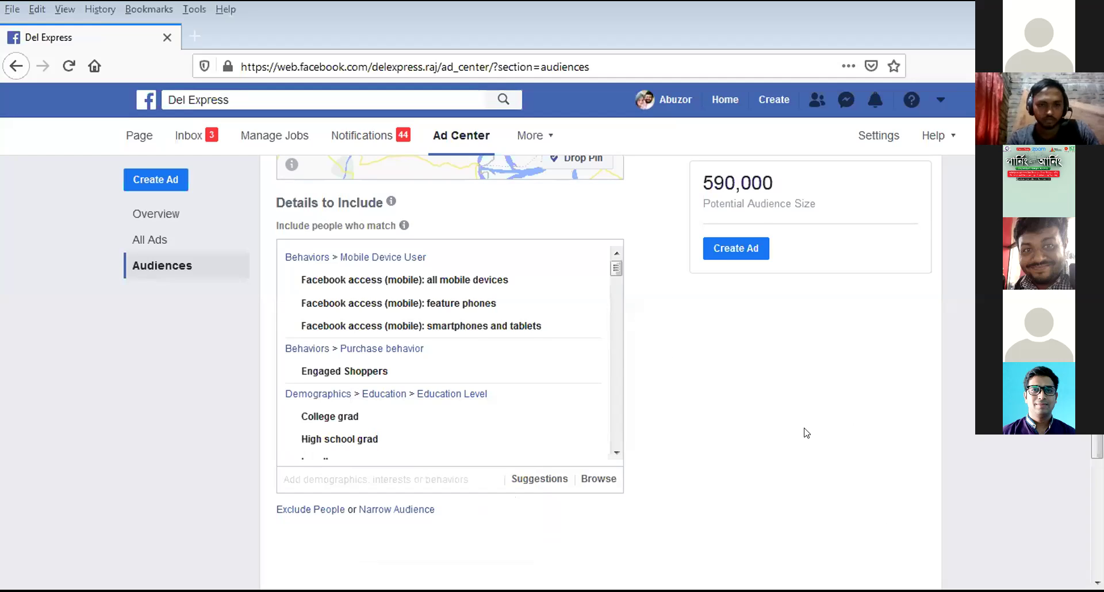
# - Review the page promotion audience's details and set the radius around Rajshahi, Rajshahi Division to 10 mi
pyautogui.scroll(7, 806, 432)
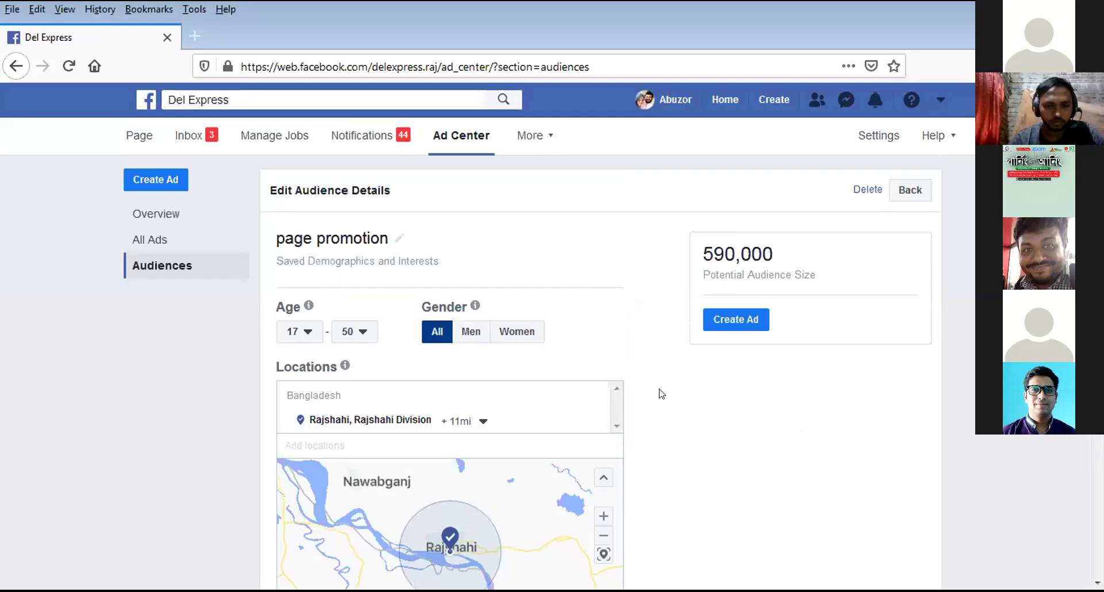
pyautogui.scroll(-2, 662, 394)
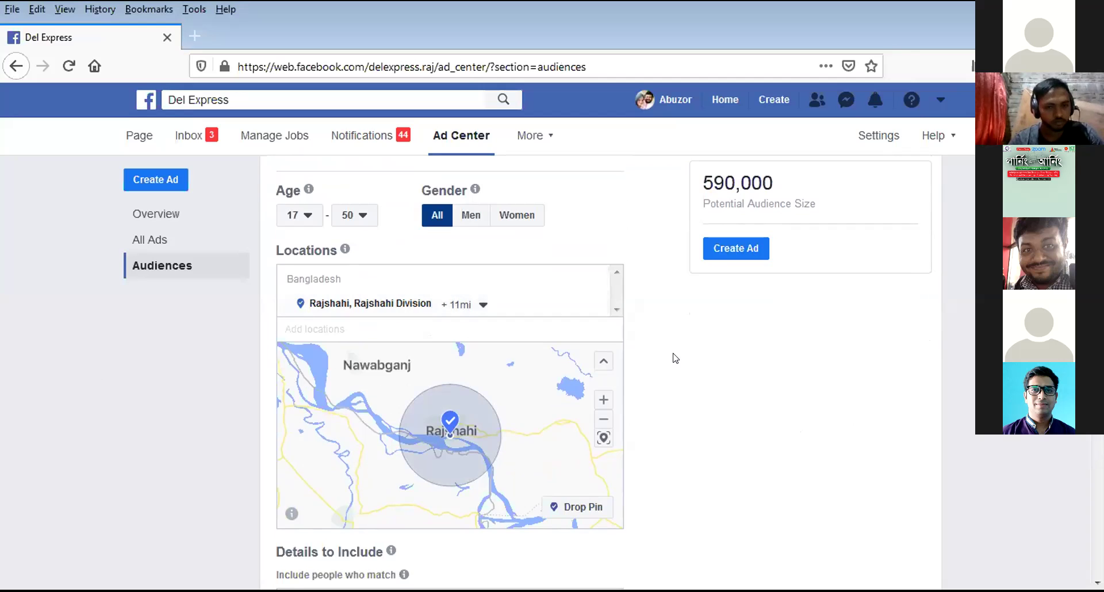
pyautogui.scroll(-1, 675, 358)
pyautogui.scroll(-5, 674, 358)
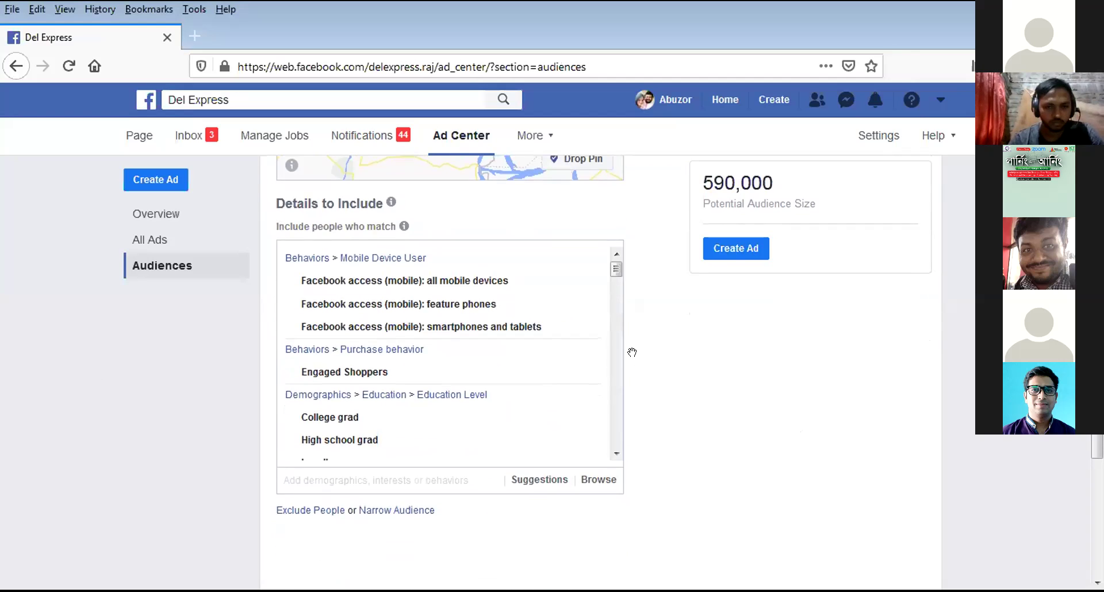
pyautogui.scroll(4, 630, 348)
pyautogui.scroll(2, 483, 311)
pyautogui.click(483, 305)
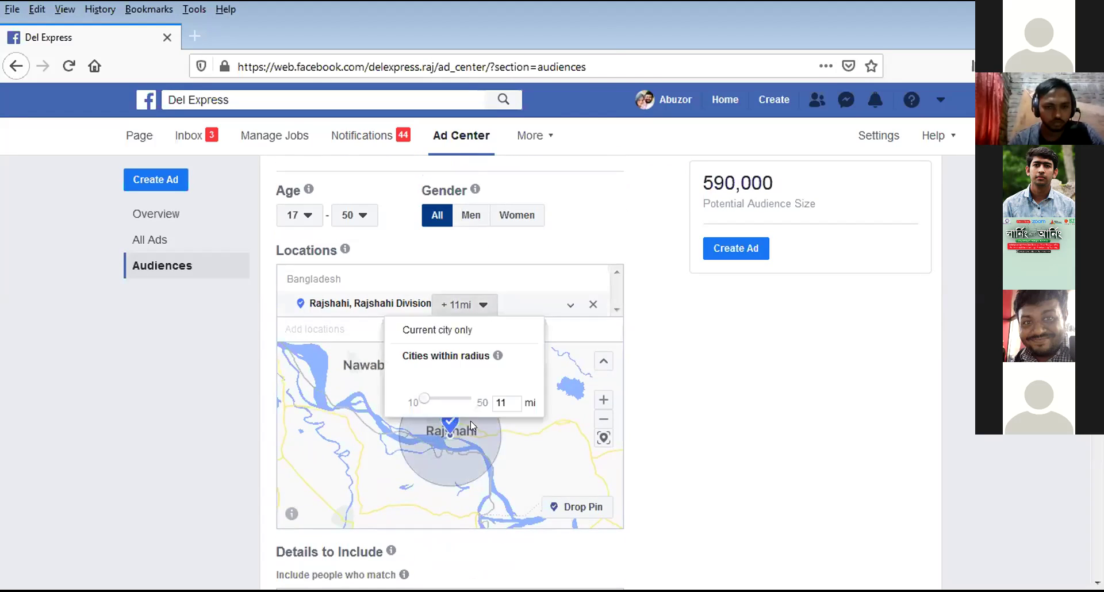
pyautogui.moveTo(423, 401); pyautogui.dragTo(425, 400)
pyautogui.click(566, 384)
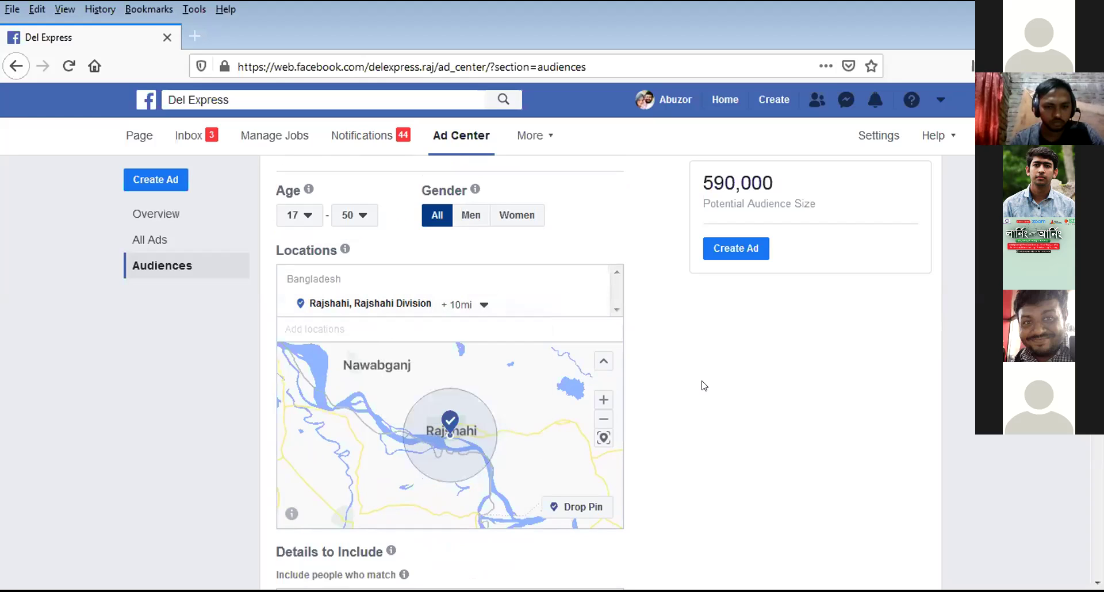
# - Check the page promotion audience's potential size, age, gender, location and included demographics and behaviors
pyautogui.scroll(-4, 704, 386)
pyautogui.scroll(4, 704, 386)
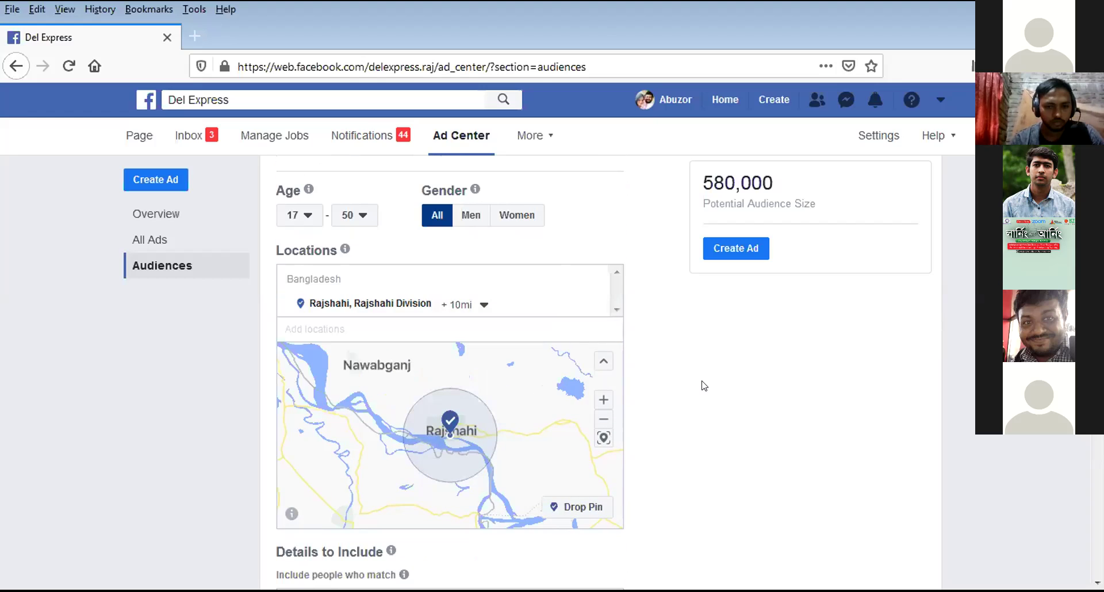
pyautogui.scroll(2, 704, 385)
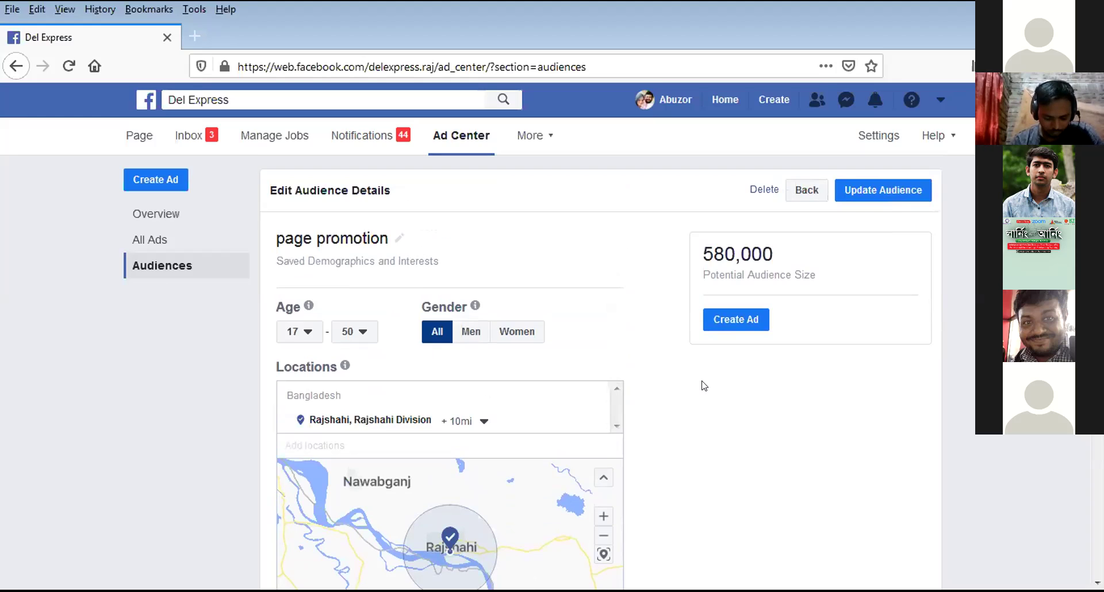
pyautogui.scroll(-3, 669, 370)
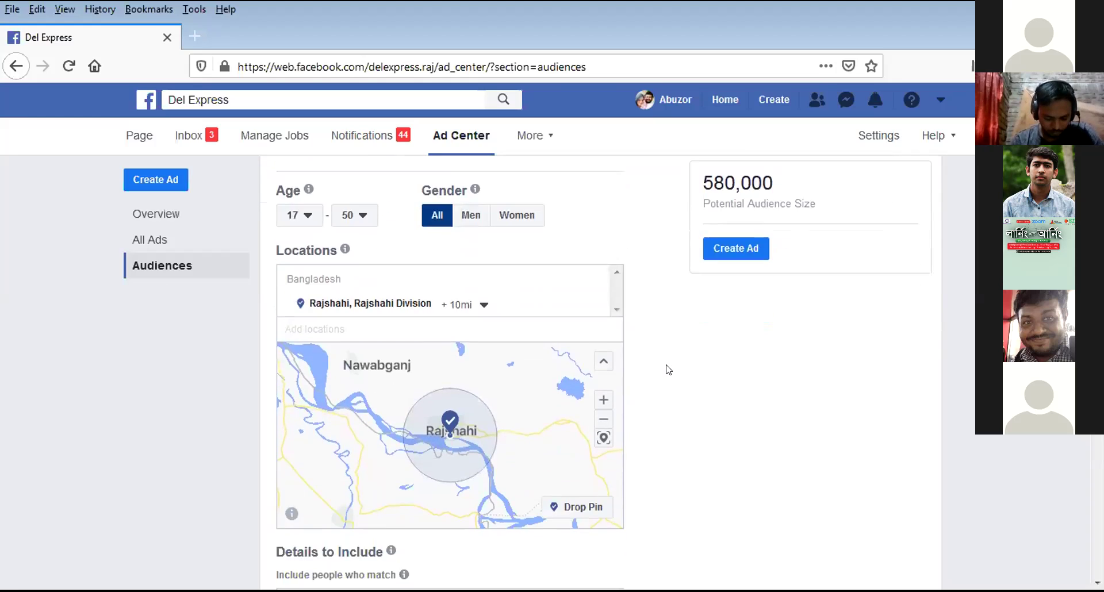
pyautogui.scroll(-3, 668, 370)
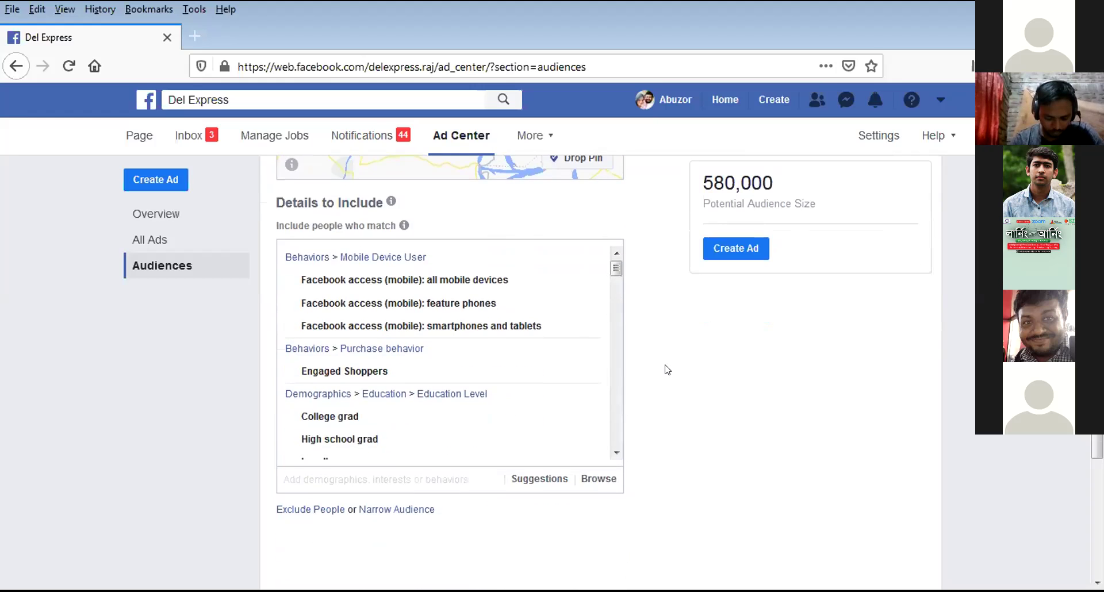
# - Examine the targeted area around Rajshahi on the Locations map and check the city's radius options
pyautogui.scroll(4, 667, 370)
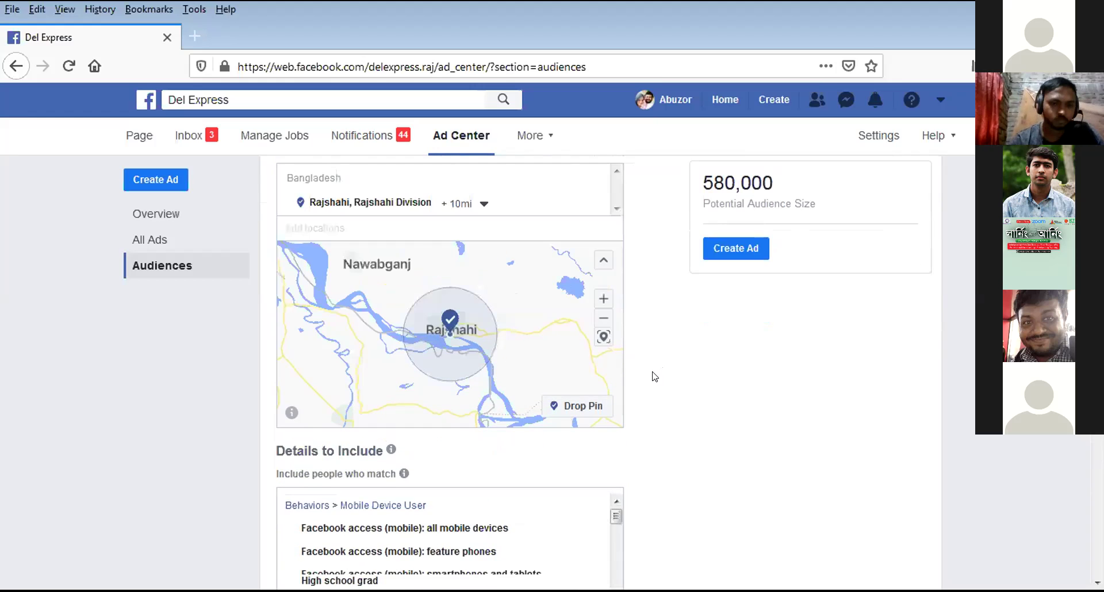
pyautogui.scroll(2, 654, 376)
pyautogui.scroll(1, 540, 438)
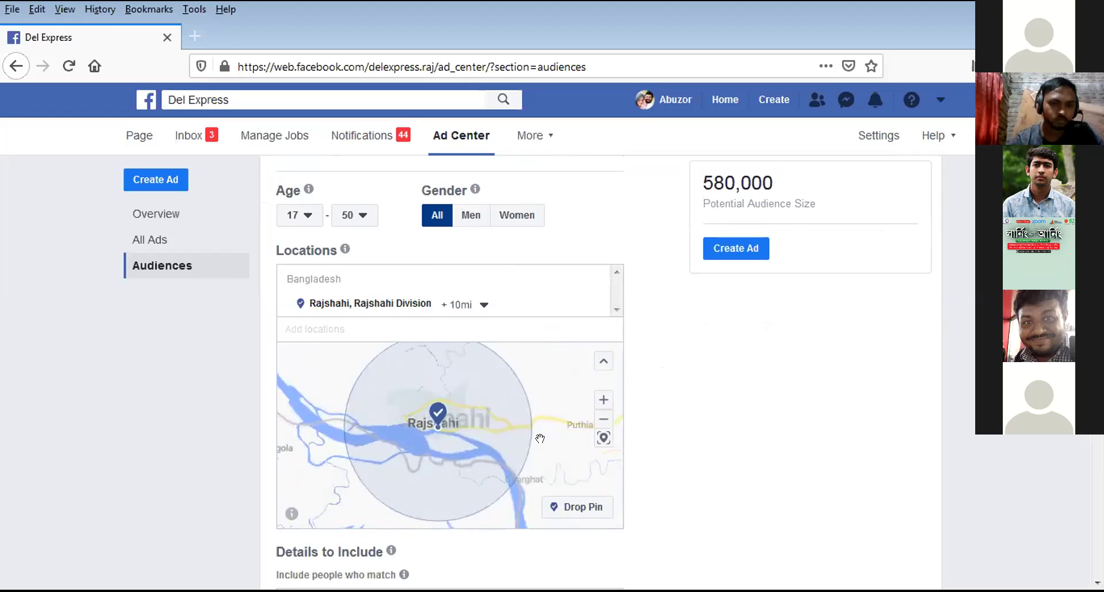
pyautogui.scroll(1, 540, 439)
pyautogui.scroll(1, 428, 429)
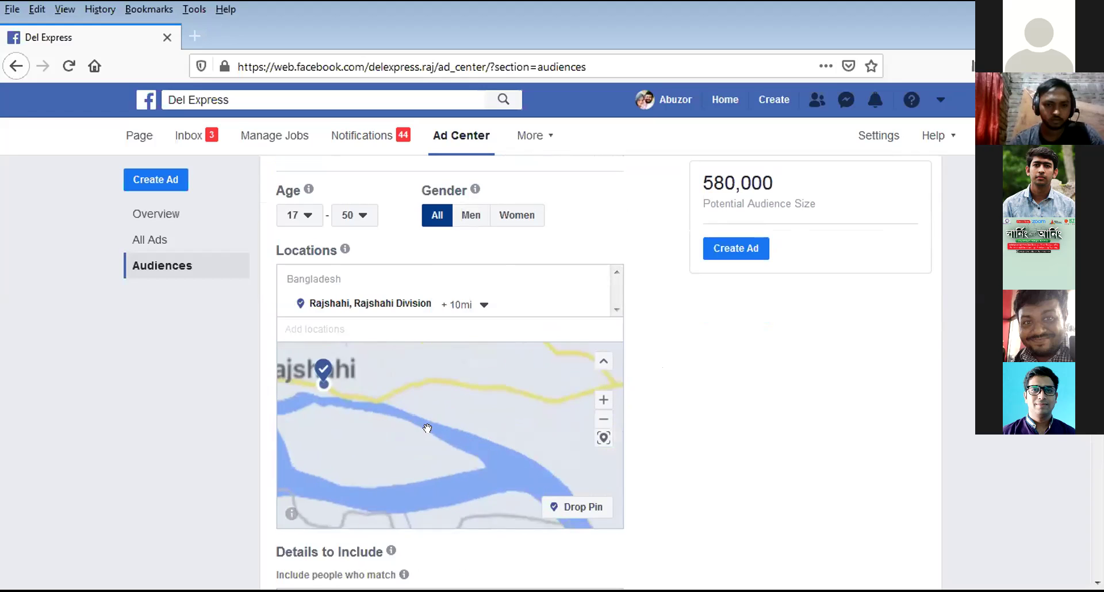
pyautogui.moveTo(428, 429); pyautogui.dragTo(510, 436)
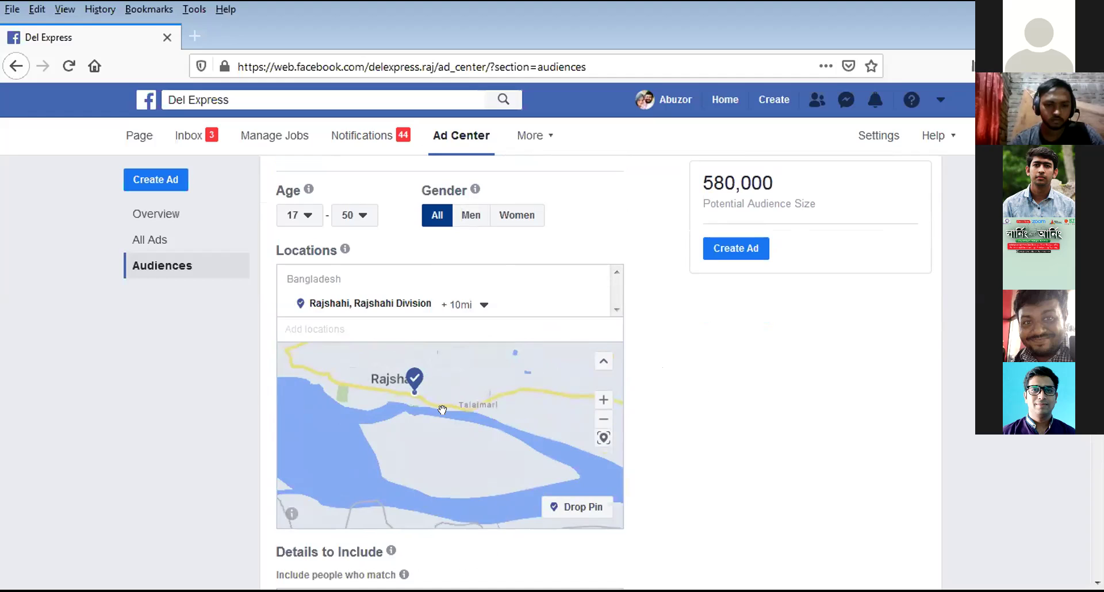
pyautogui.scroll(1, 443, 409)
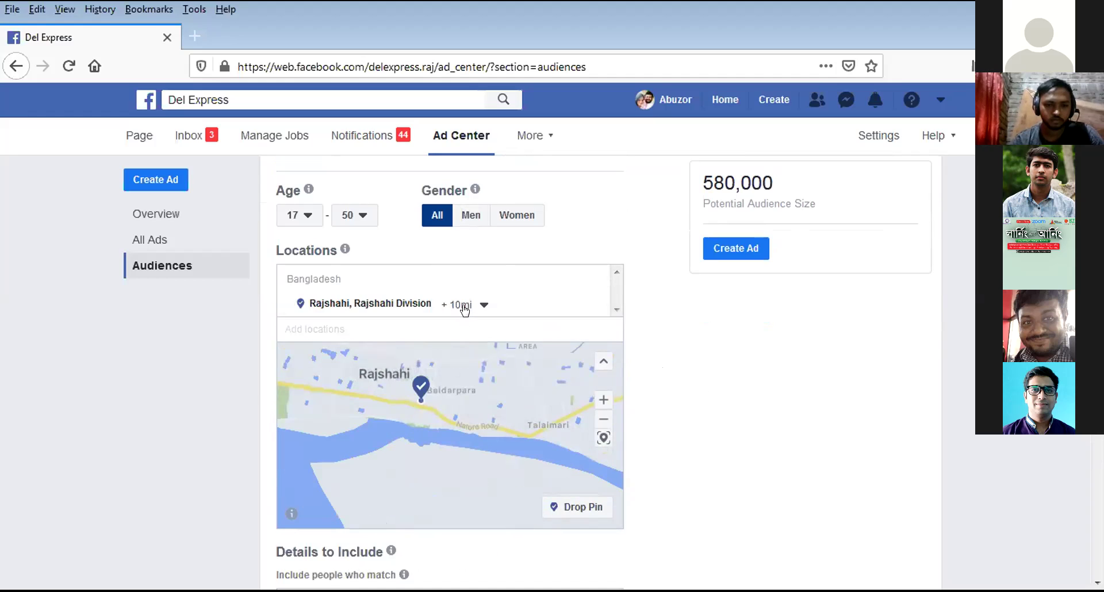
pyautogui.click(465, 306)
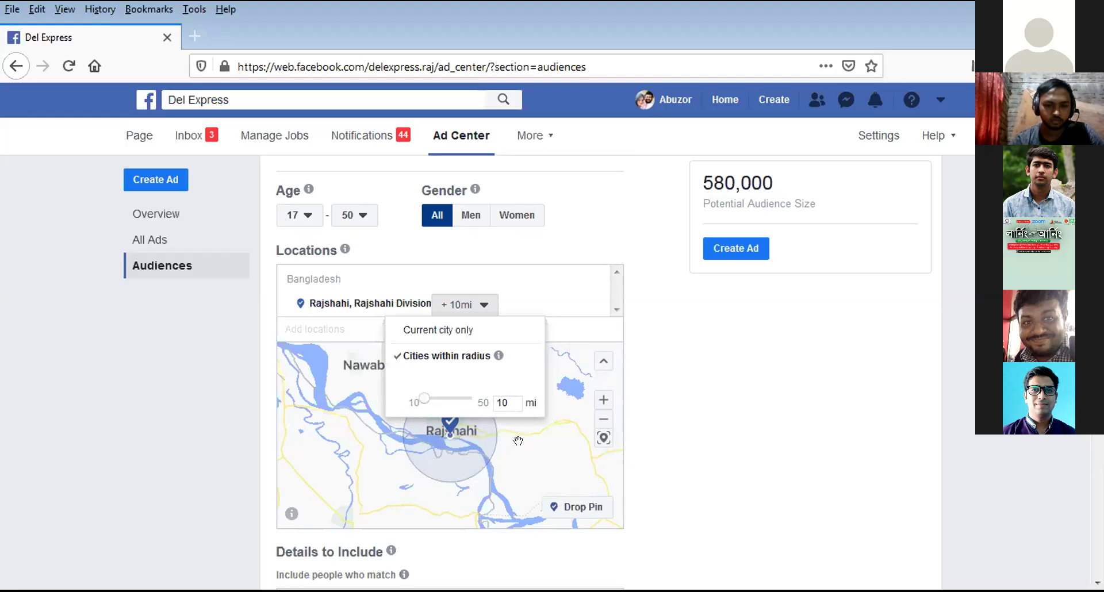
# - Drop a location pin on the map east of Rajshahi and remove the Rajshahi, Rajshahi Division location from the audience
pyautogui.click(576, 507)
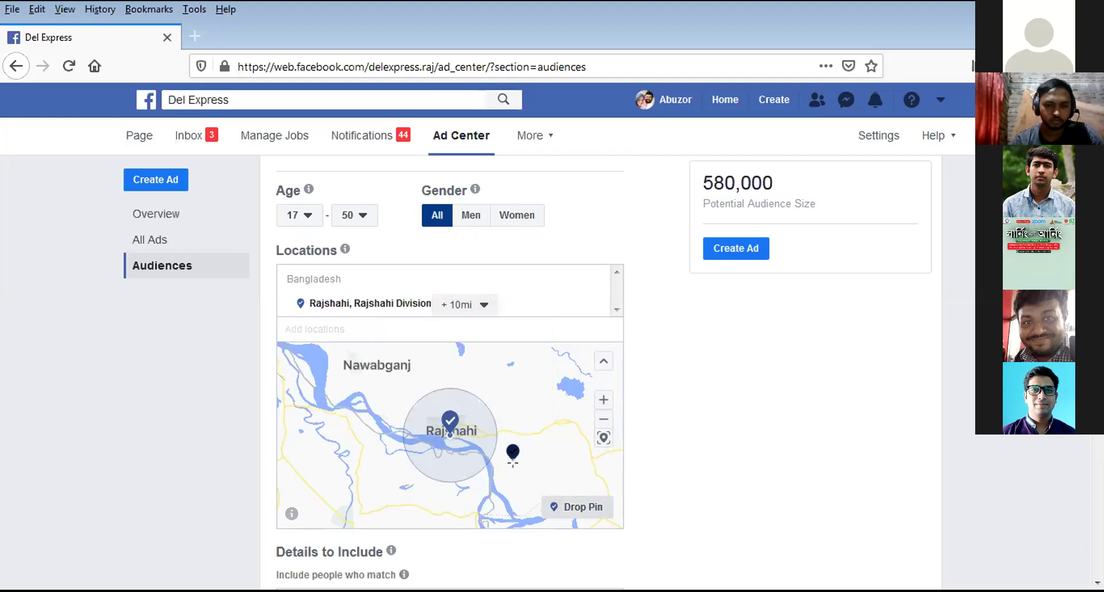
pyautogui.click(510, 451)
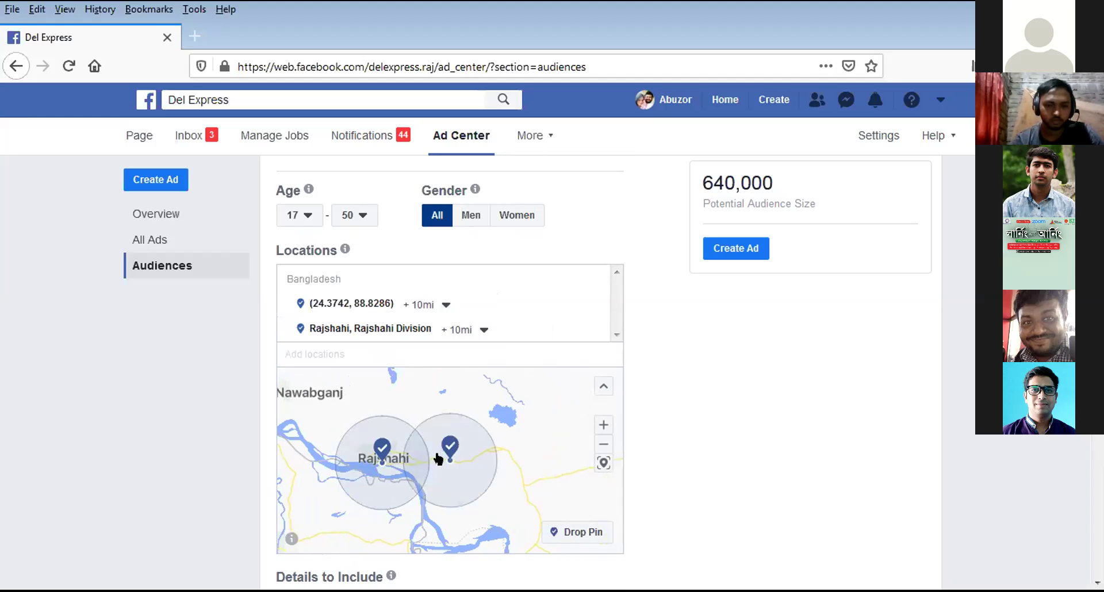
pyautogui.click(586, 332)
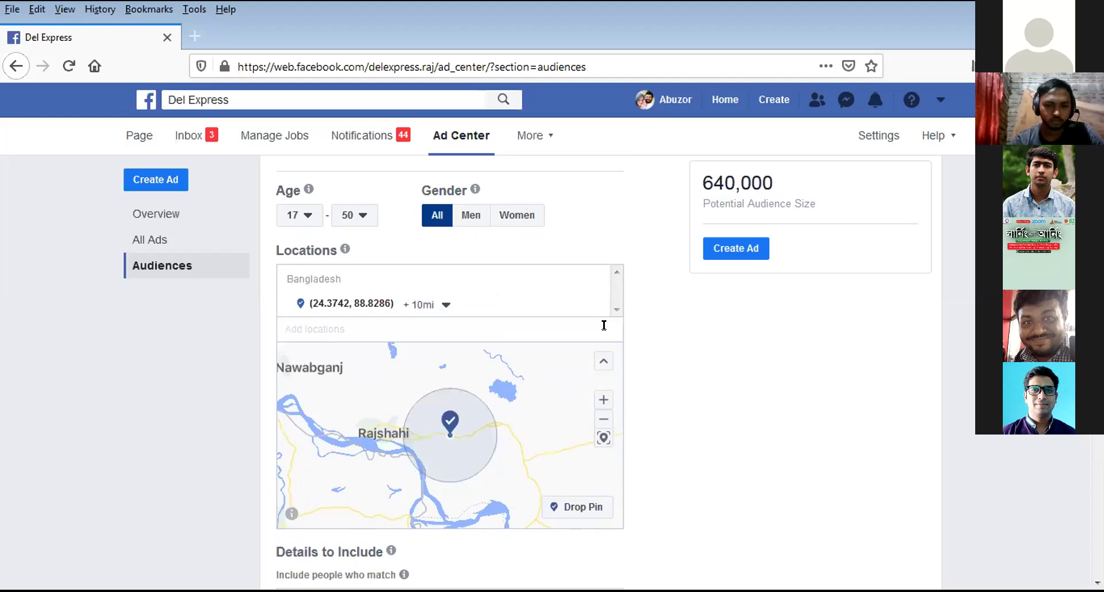
# - Review the behaviors, education levels and fields of study included in the page promotion audience
pyautogui.scroll(-6, 675, 427)
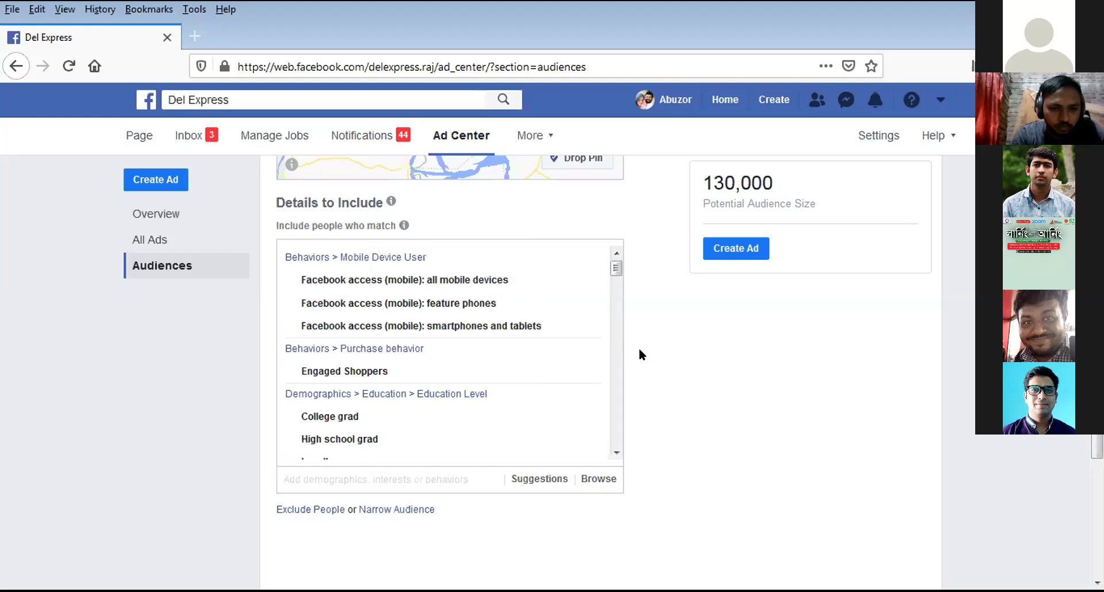
pyautogui.moveTo(375, 374)
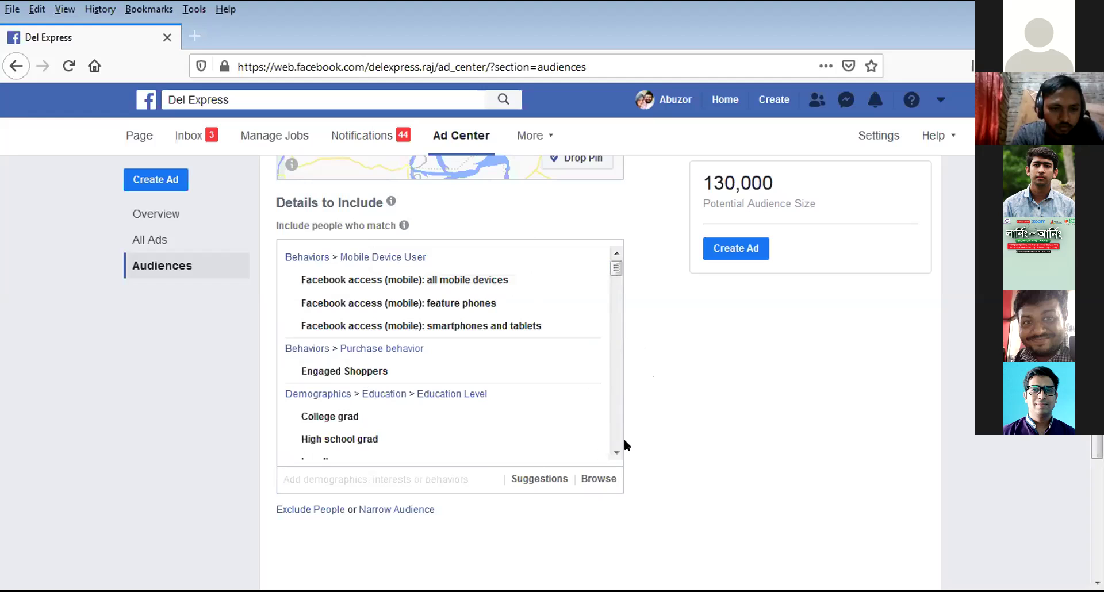
pyautogui.moveTo(619, 446); pyautogui.dragTo(620, 446)
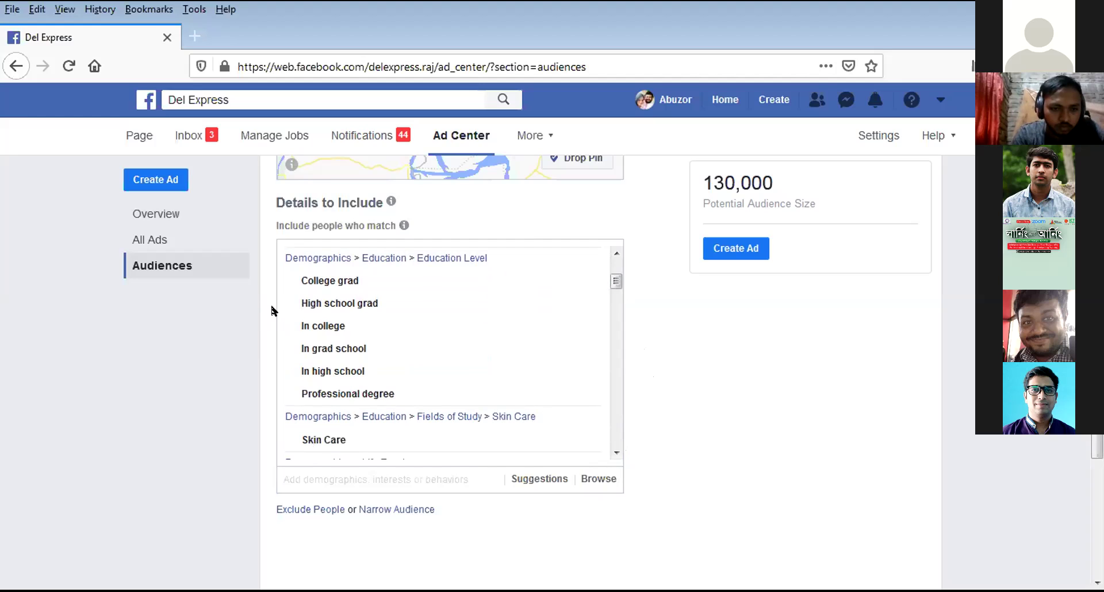
pyautogui.moveTo(299, 360)
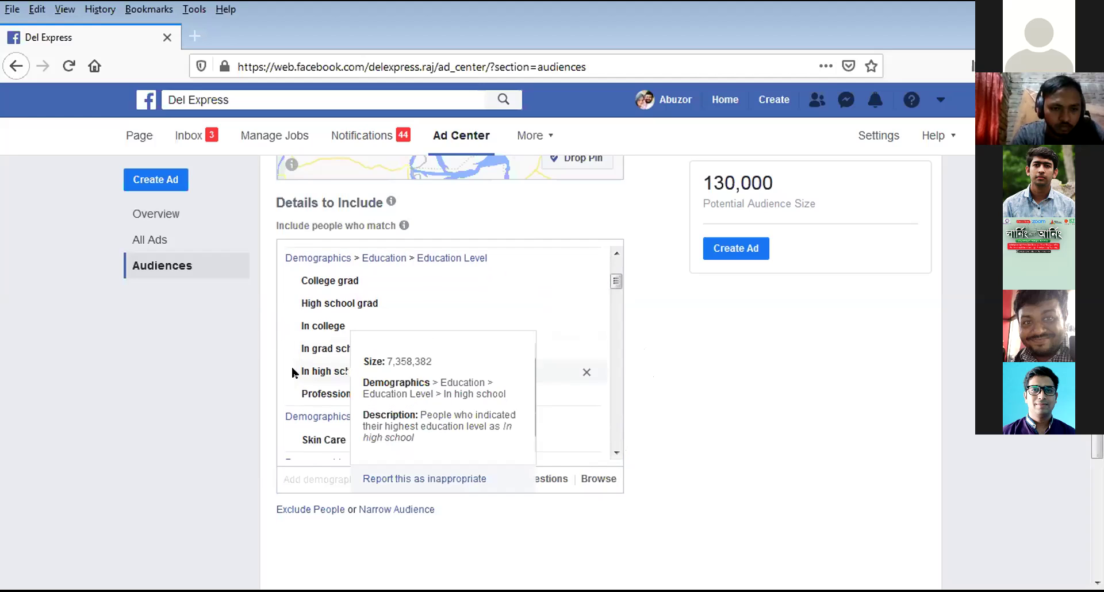
pyautogui.moveTo(299, 378)
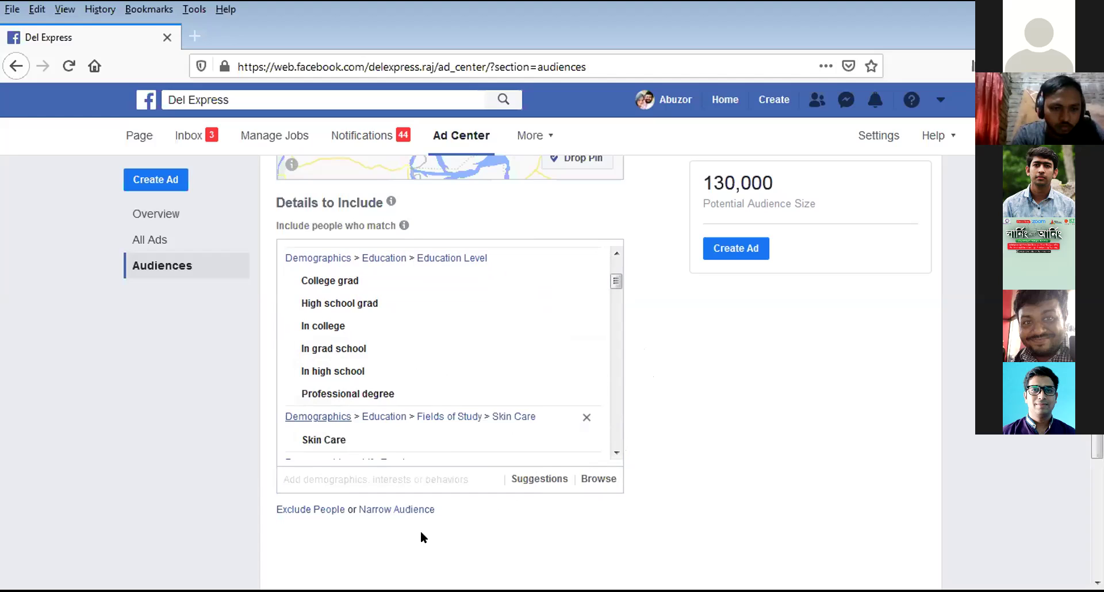
pyautogui.moveTo(609, 444)
pyautogui.scroll(-3, 609, 444)
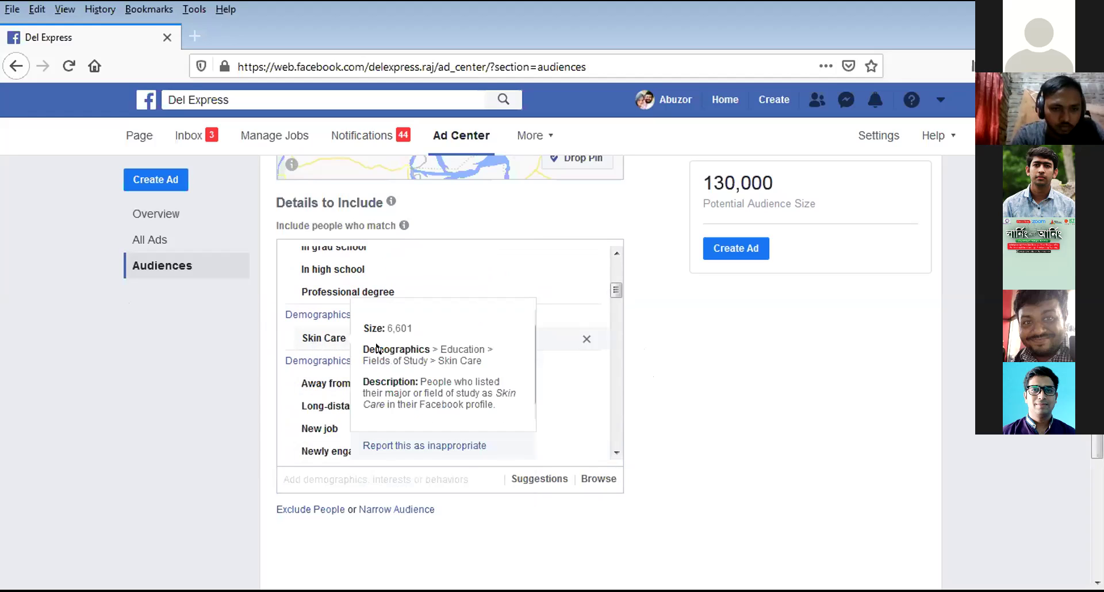
# - Review the audience's included life events, anniversary, birthday, parents and relationship status entries, up to its first additional interests
pyautogui.scroll(-3, 609, 443)
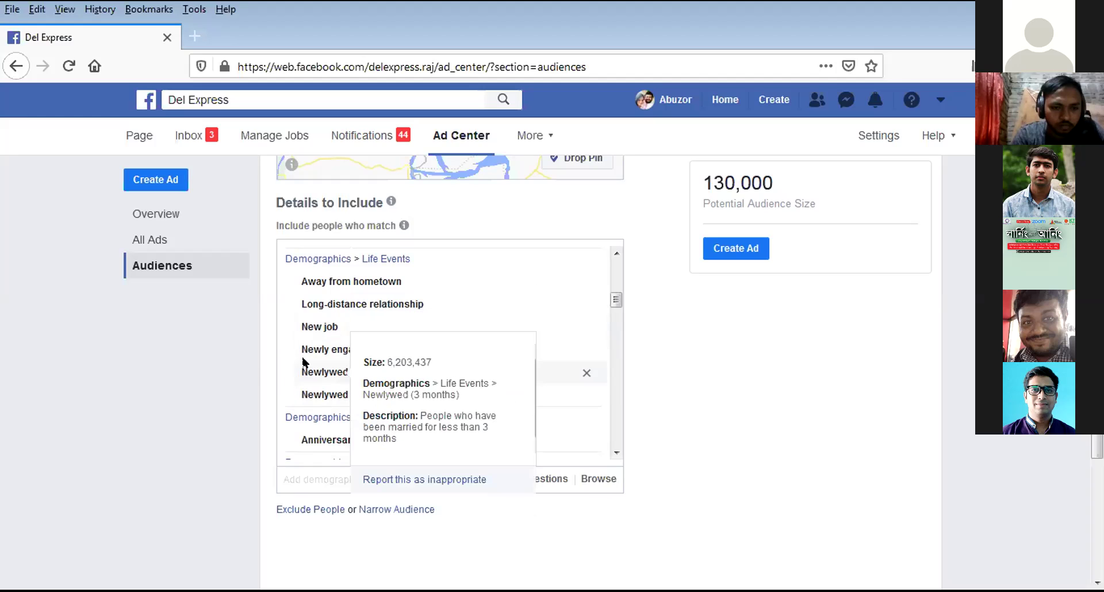
pyautogui.click(611, 456)
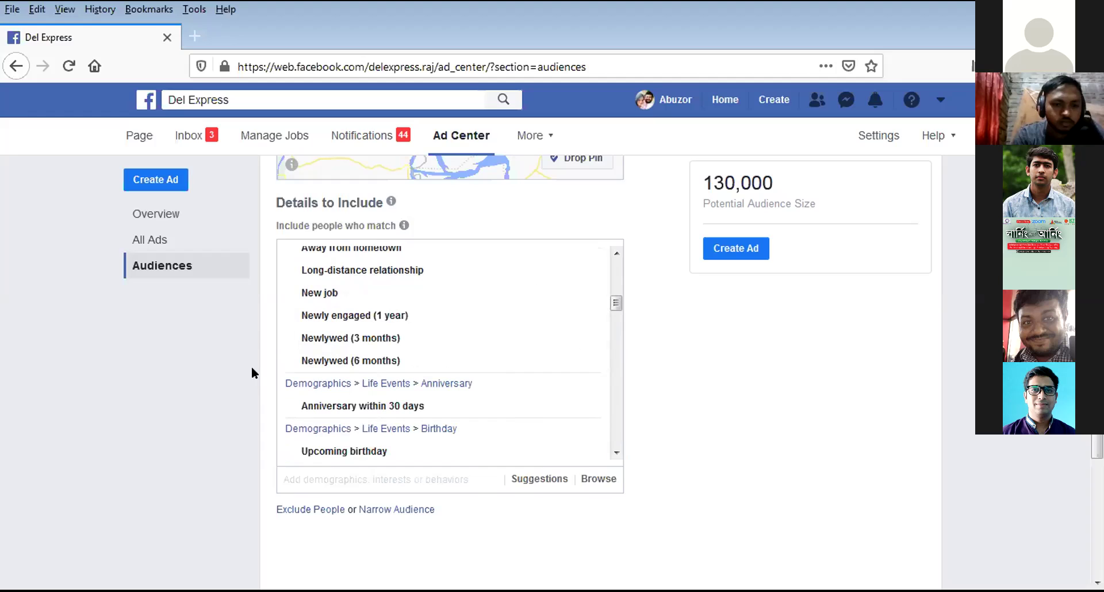
pyautogui.scroll(-2, 612, 451)
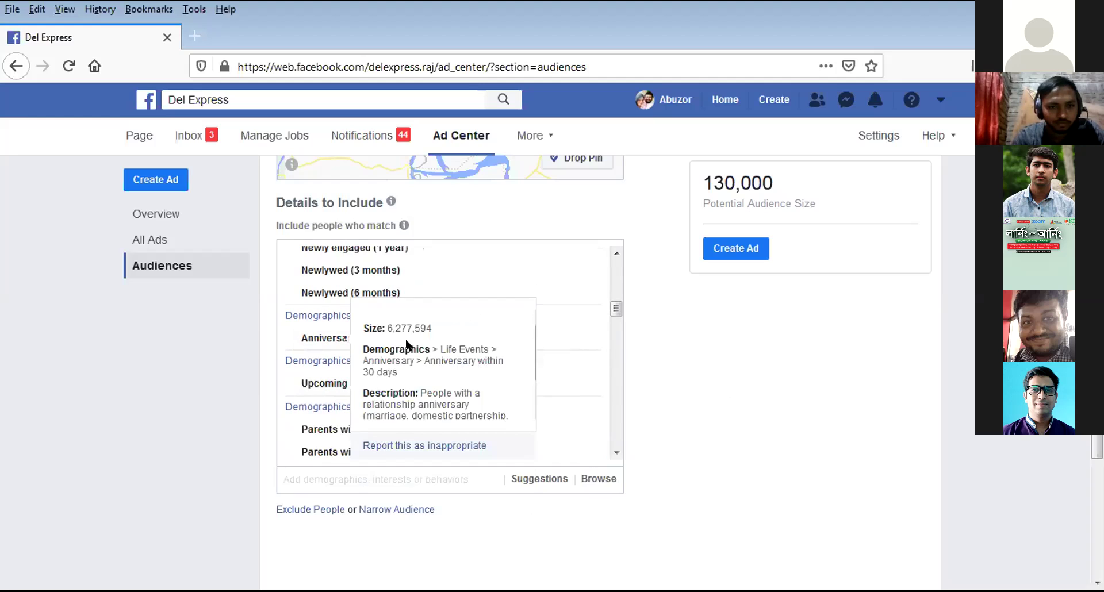
pyautogui.click(614, 453)
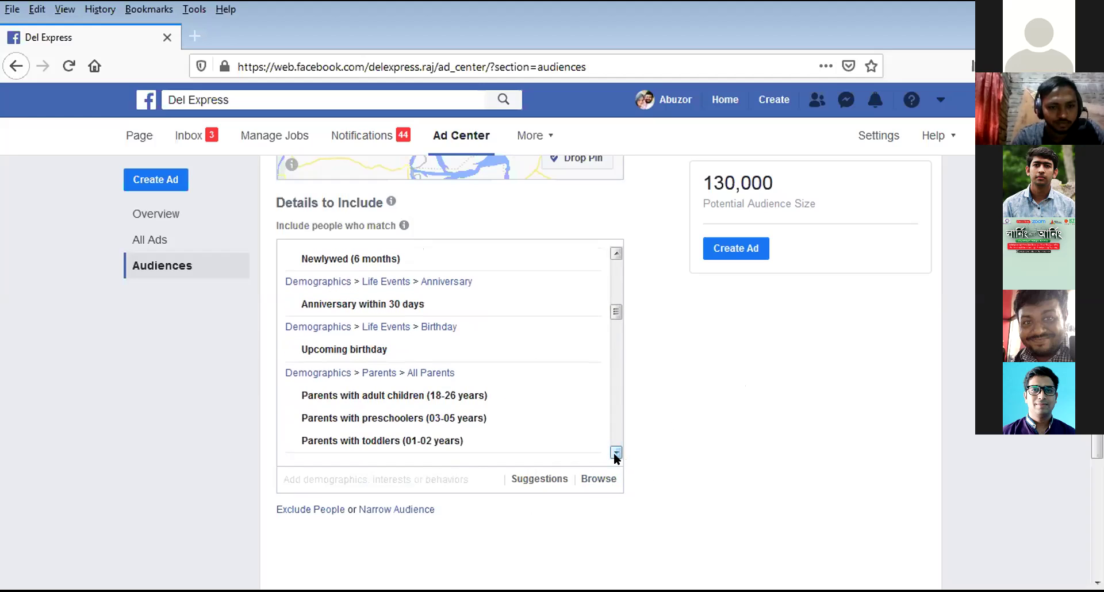
pyautogui.click(614, 453)
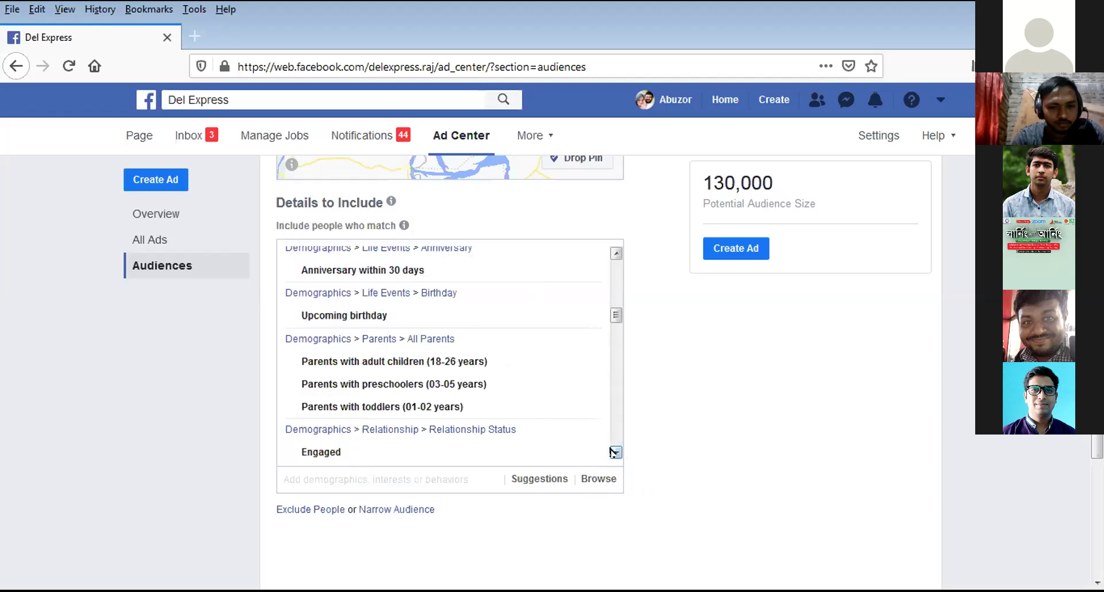
pyautogui.click(614, 453)
pyautogui.click(614, 453)
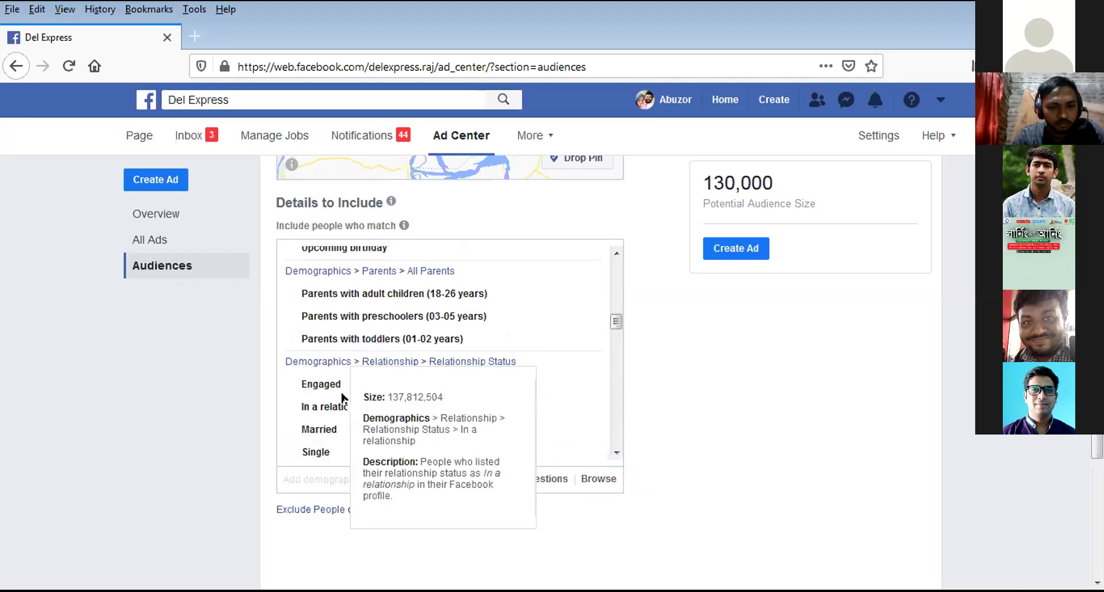
pyautogui.click(612, 449)
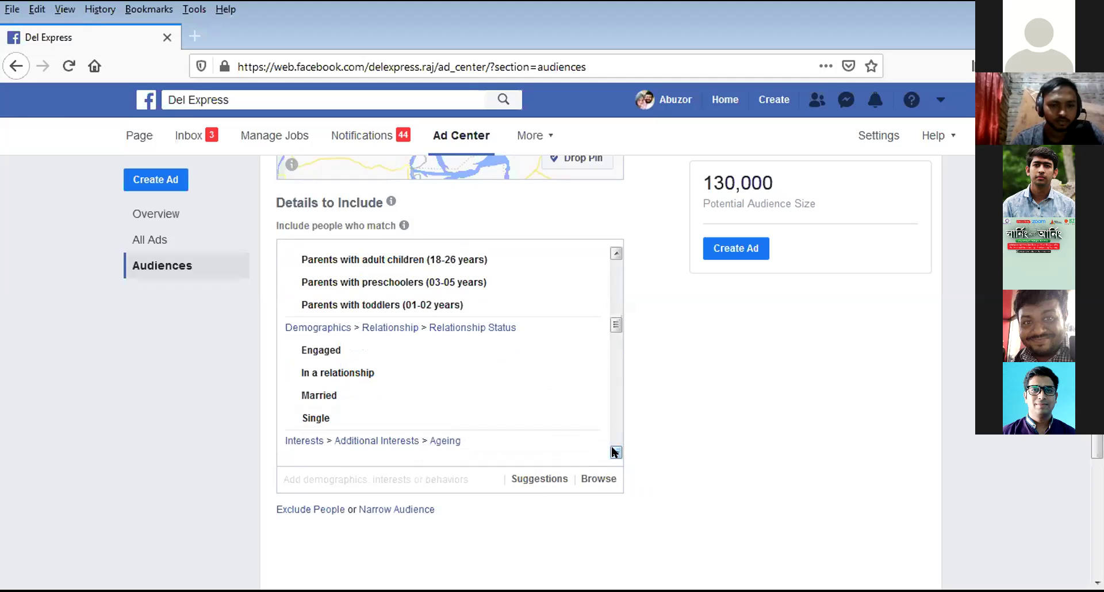
pyautogui.click(613, 451)
pyautogui.click(613, 451)
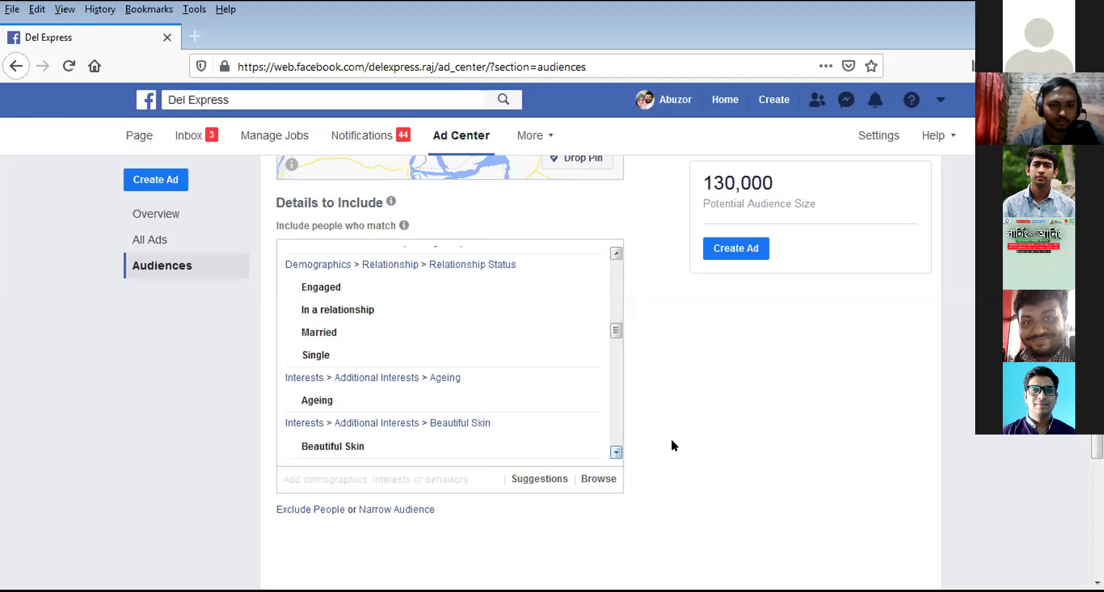
# - Check the dropped pin's radius entry and remove the pinned location from the page promotion audience
pyautogui.scroll(6, 707, 449)
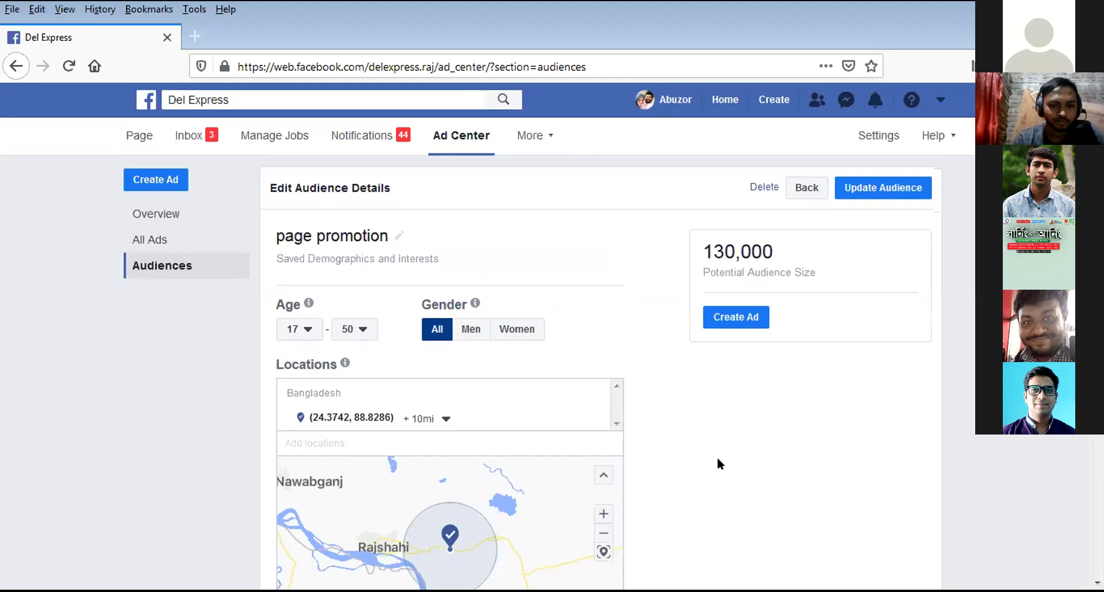
pyautogui.scroll(-2, 716, 457)
pyautogui.click(447, 307)
pyautogui.click(449, 309)
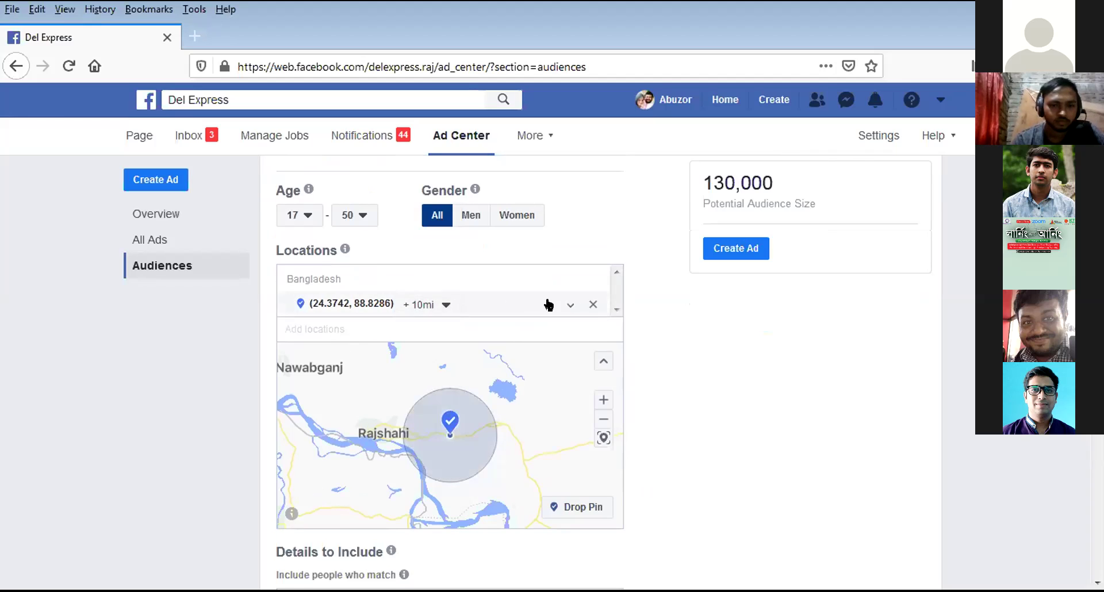
pyautogui.click(588, 305)
# - Try to add Rajshahi as a target location by entering "rajshahi," and dropping a map pin, and clear the entry
pyautogui.click(362, 319)
pyautogui.write('raj')
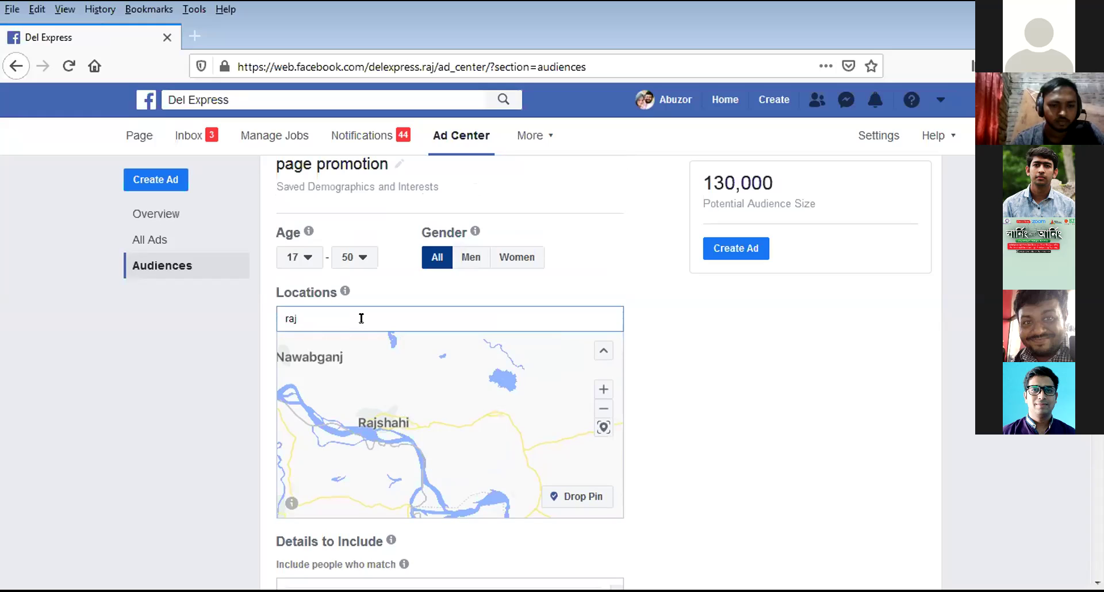
pyautogui.write('shahi,')
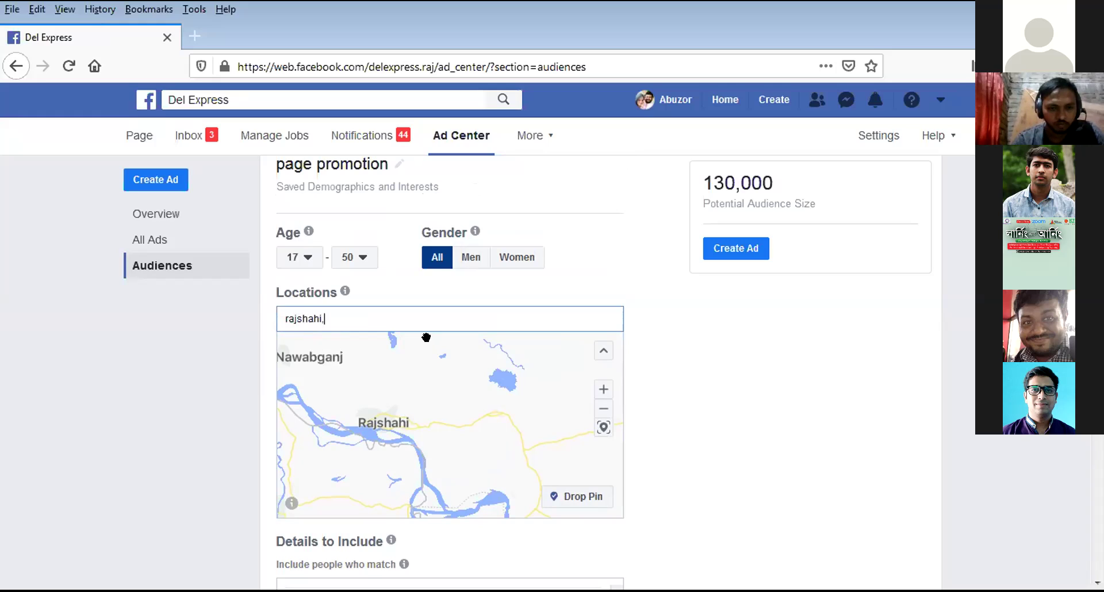
pyautogui.click(556, 496)
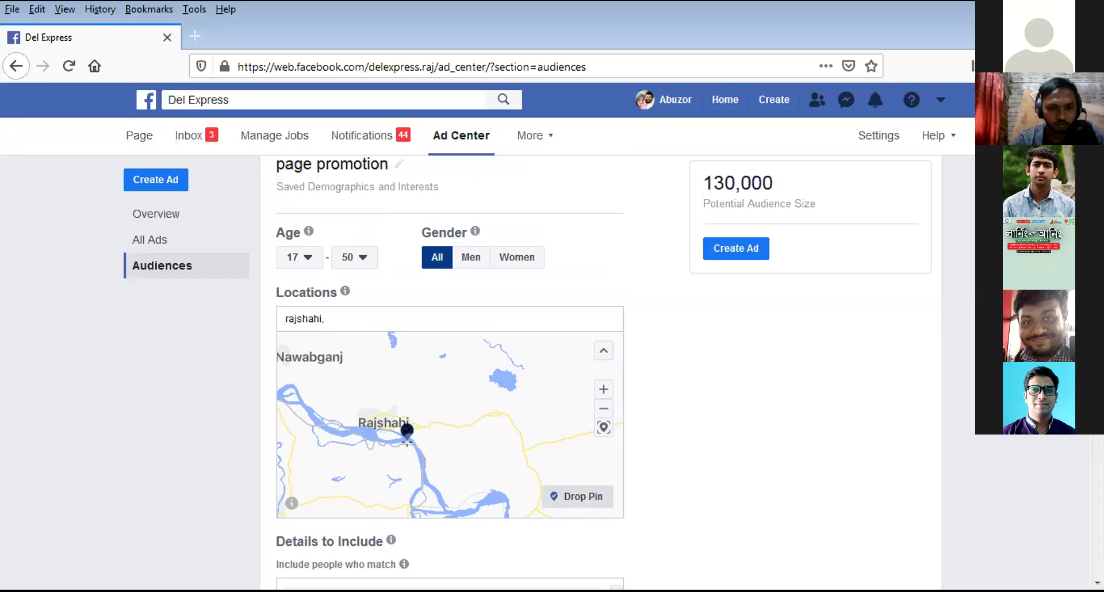
pyautogui.click(371, 428)
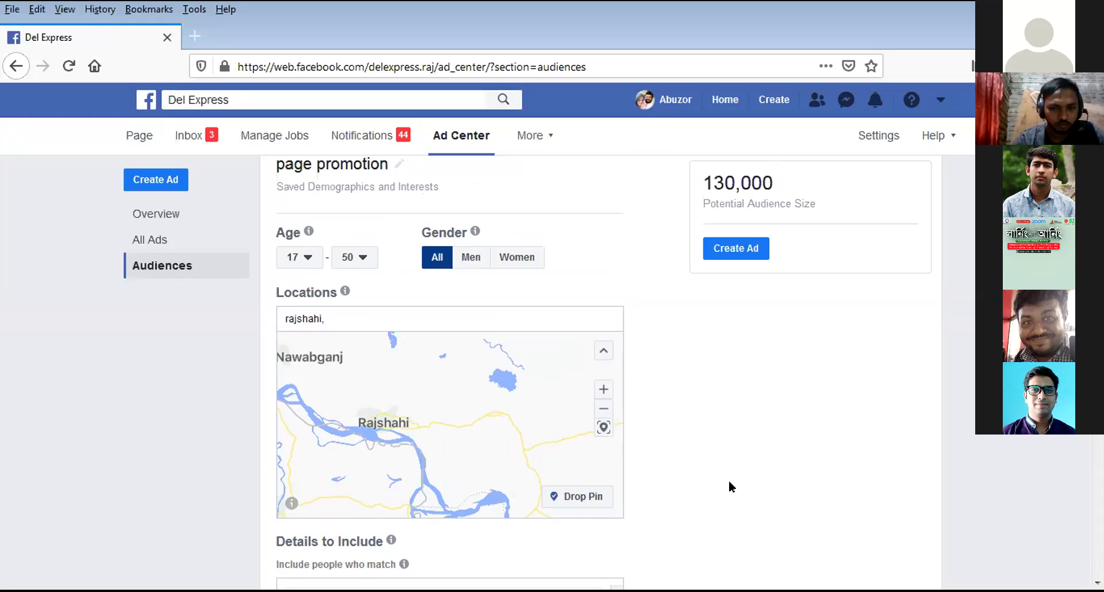
pyautogui.tripleClick(322, 320)
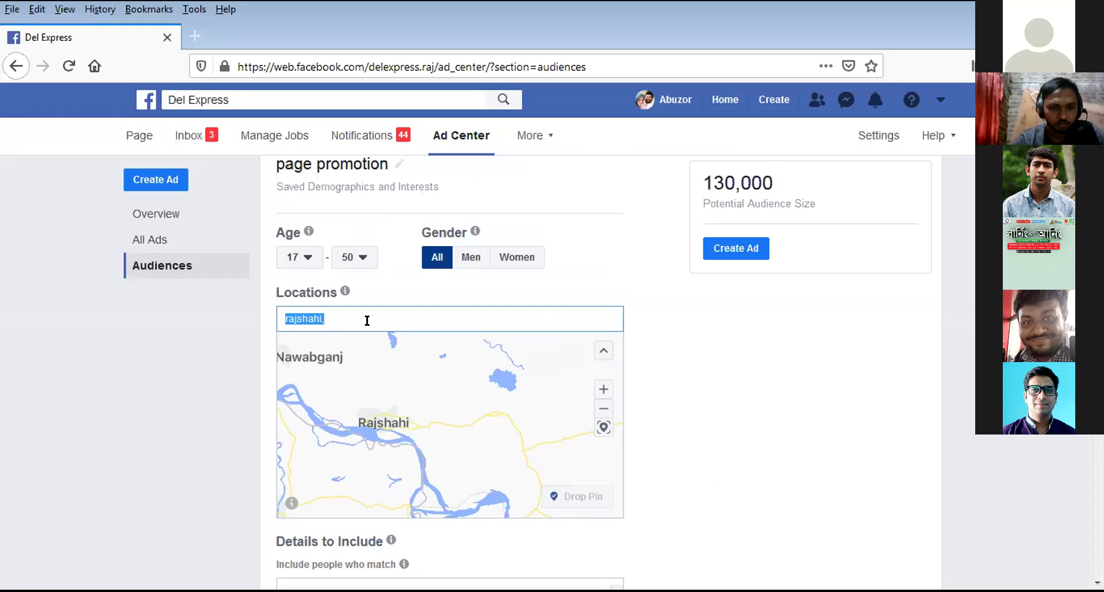
pyautogui.press('BackSpace')
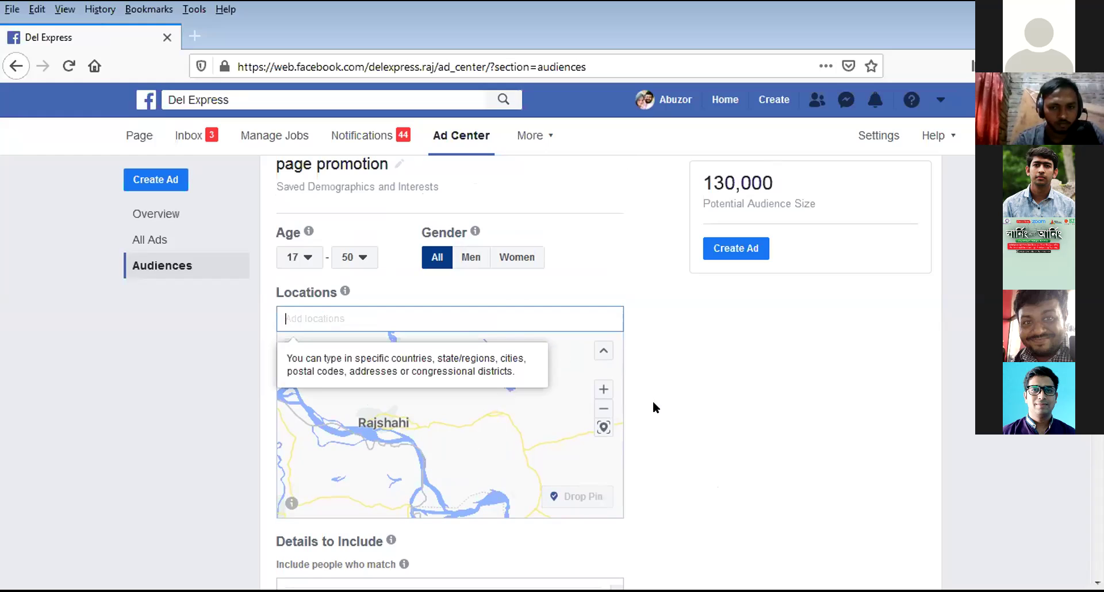
# - Review the additional interests included in the audience, from Ageing and Beautiful Skin through Facial and Moisturizer to Personal care
pyautogui.click(641, 430)
pyautogui.scroll(-8, 640, 429)
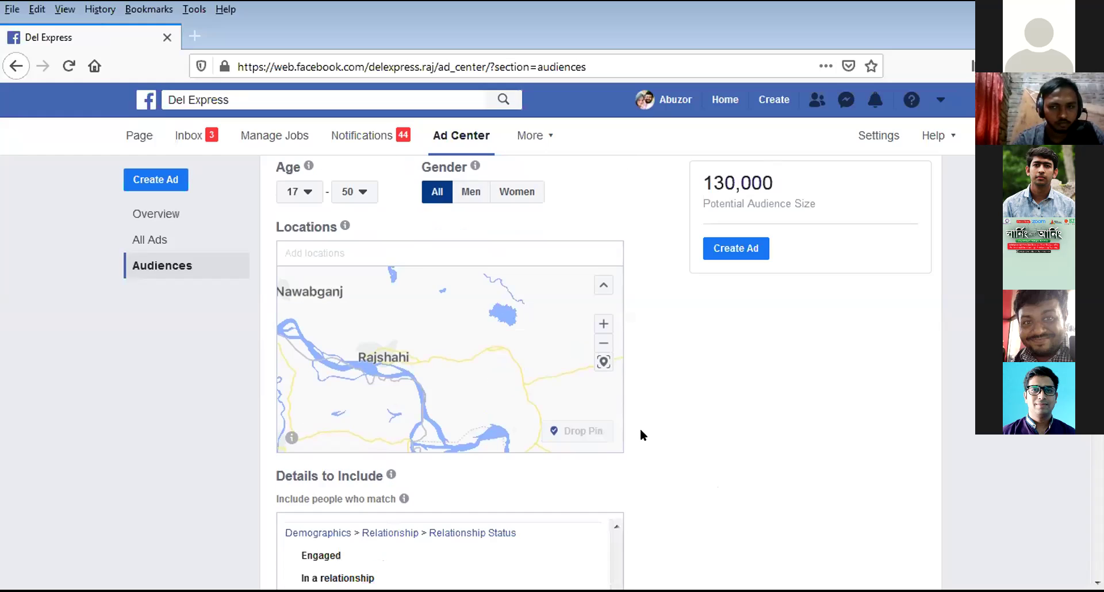
pyautogui.scroll(-2, 615, 412)
pyautogui.scroll(4, 612, 415)
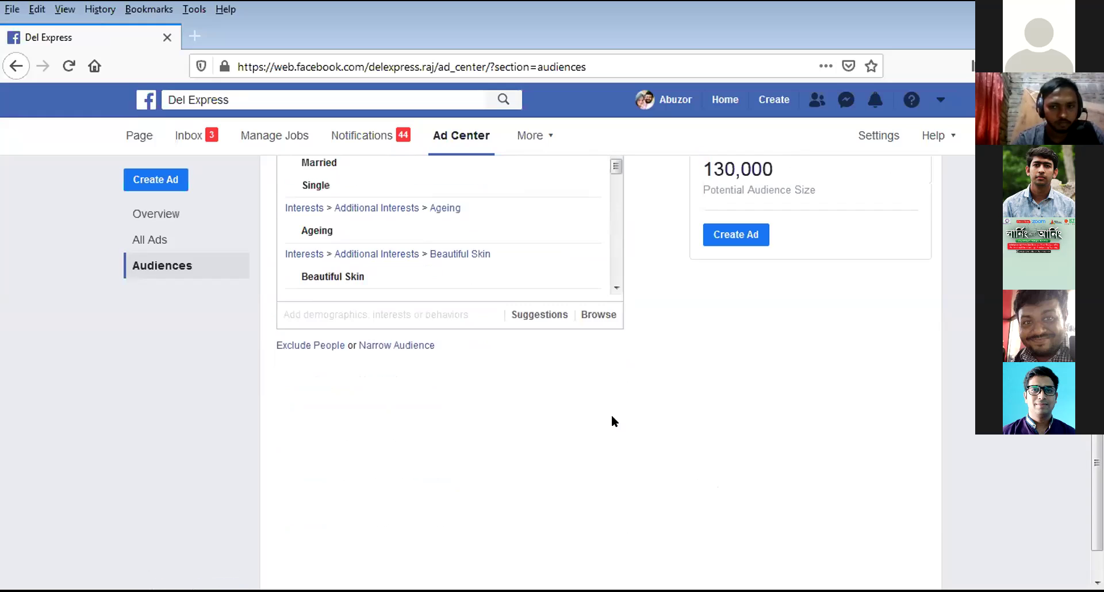
pyautogui.scroll(-3, 588, 407)
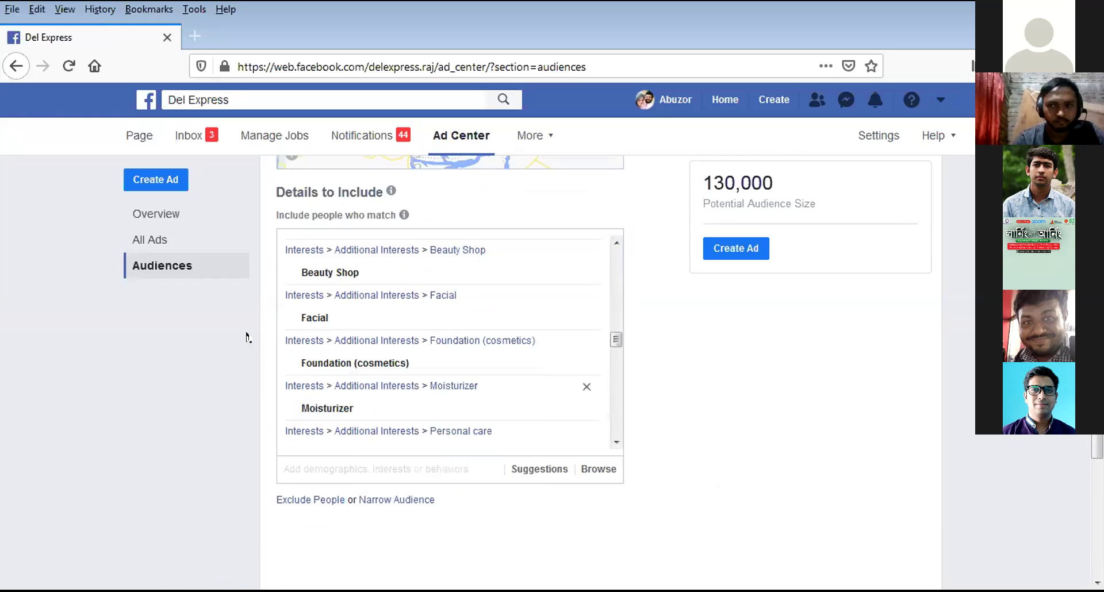
pyautogui.scroll(1, 289, 342)
pyautogui.scroll(5, 284, 342)
pyautogui.scroll(-3, 273, 340)
pyautogui.scroll(-3, 611, 242)
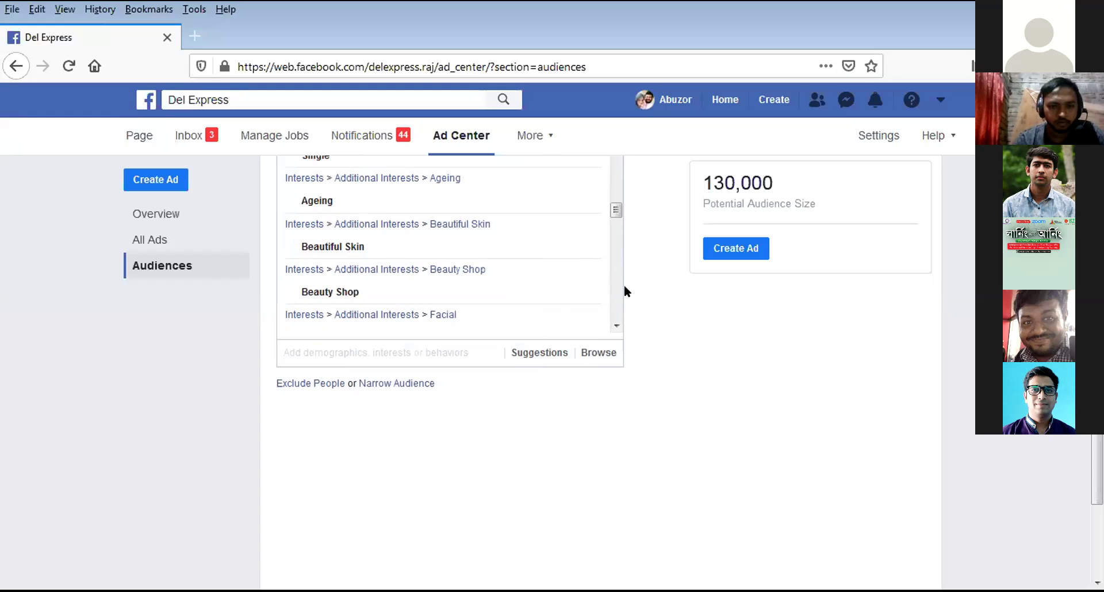
# - Review the audience's included interests from Facial and Foundation (cosmetics) through Skin care to the Movies and Music entries
pyautogui.click(615, 325)
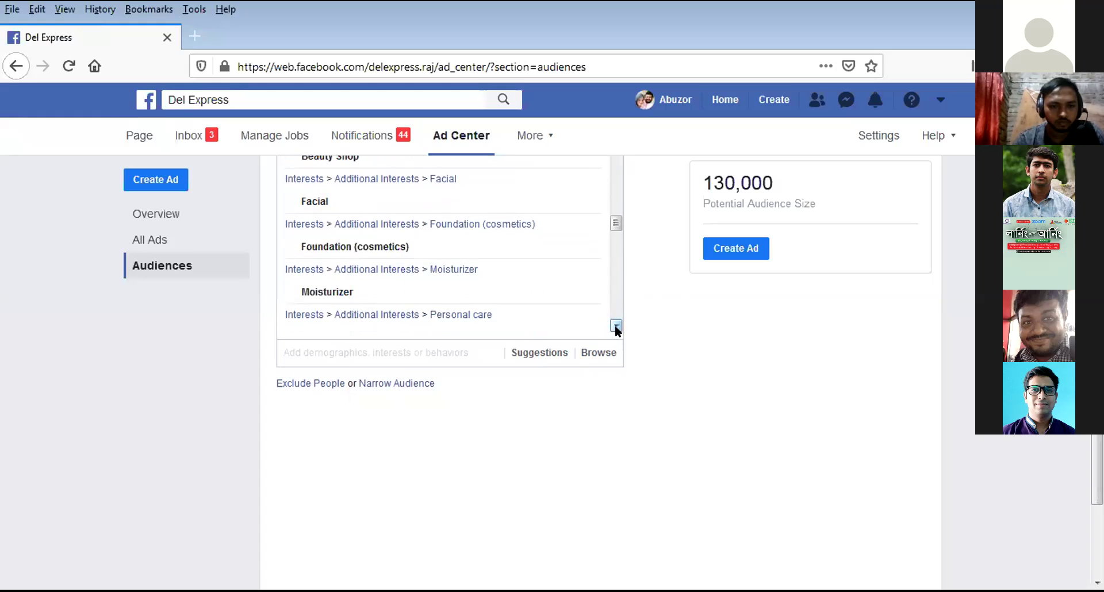
pyautogui.click(616, 326)
pyautogui.click(615, 325)
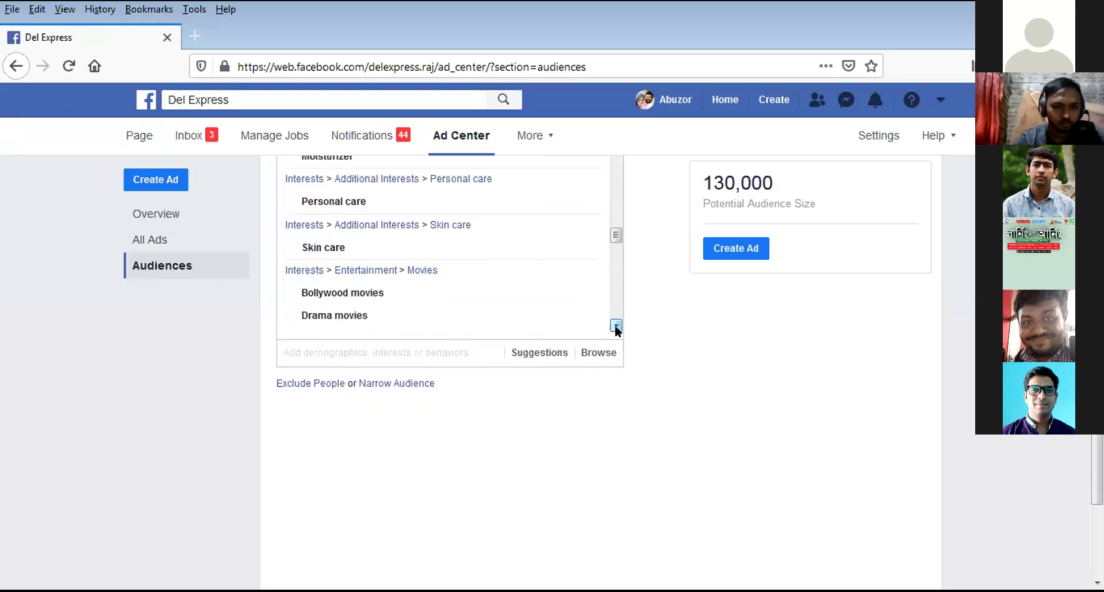
pyautogui.click(615, 326)
pyautogui.click(615, 325)
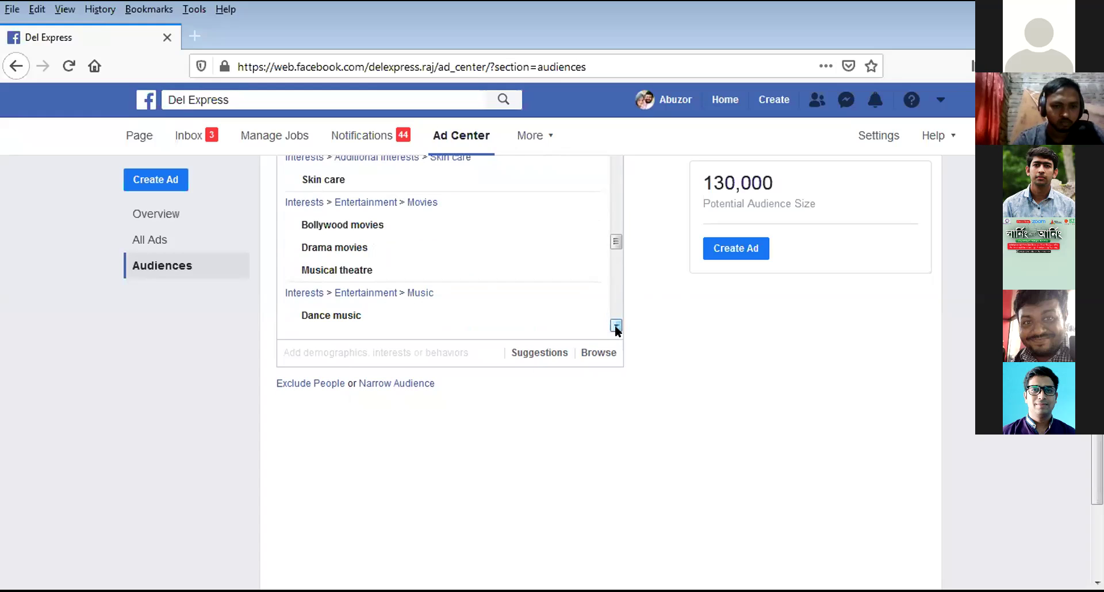
pyautogui.click(615, 325)
pyautogui.click(616, 325)
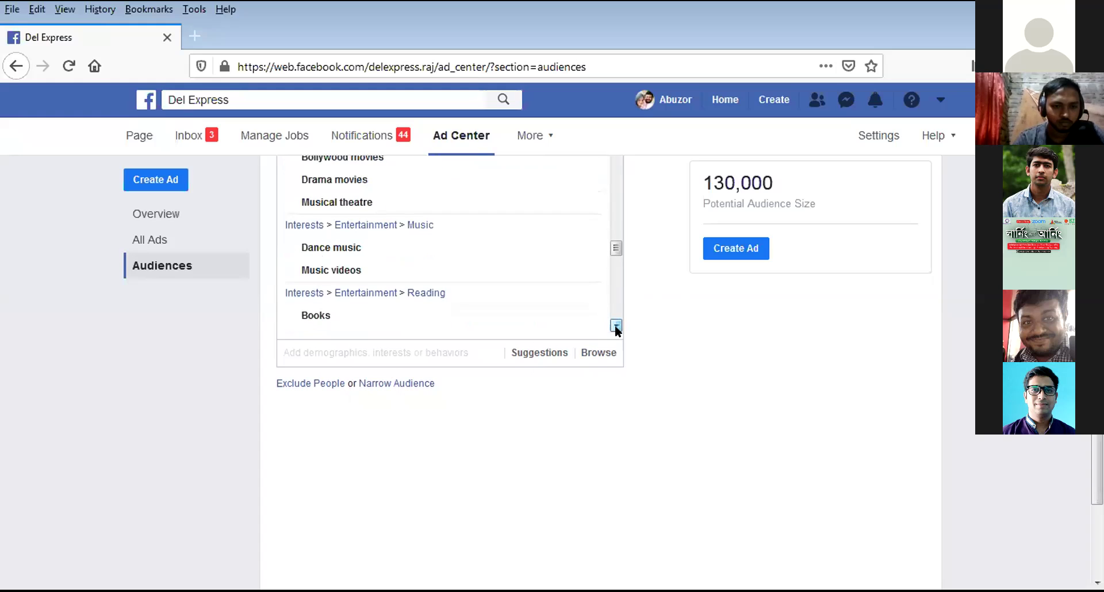
# - Review the remaining included interests, from Reading, TV and Family and relationships to Shopping and fashion, checking the details of TV game shows
pyautogui.click(615, 325)
pyautogui.click(616, 325)
pyautogui.click(615, 326)
pyautogui.click(616, 325)
pyautogui.click(615, 325)
pyautogui.click(615, 325)
pyautogui.click(615, 326)
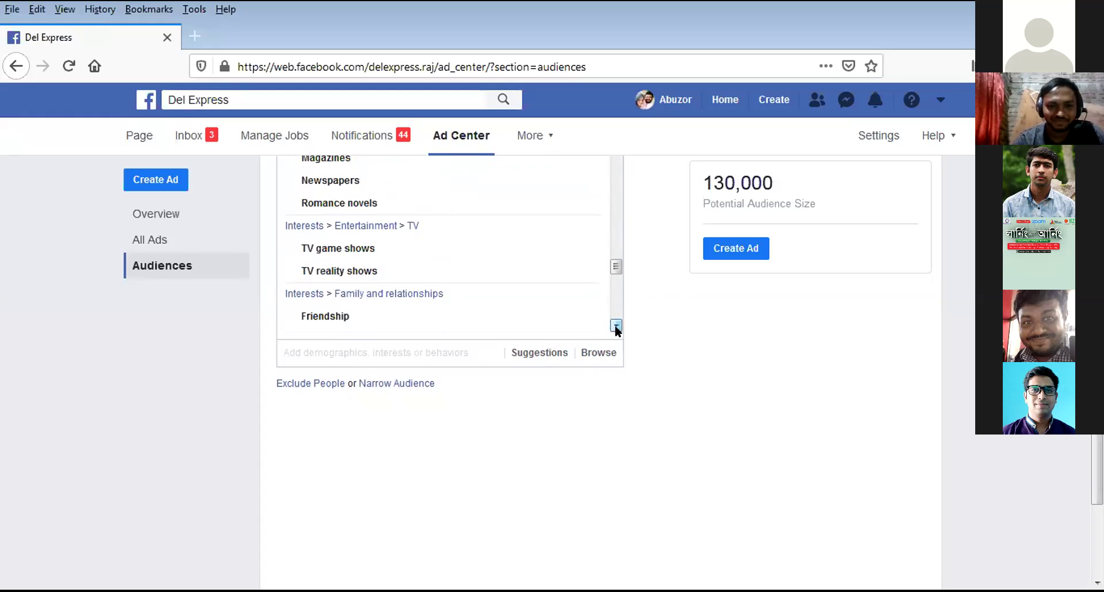
pyautogui.moveTo(313, 249)
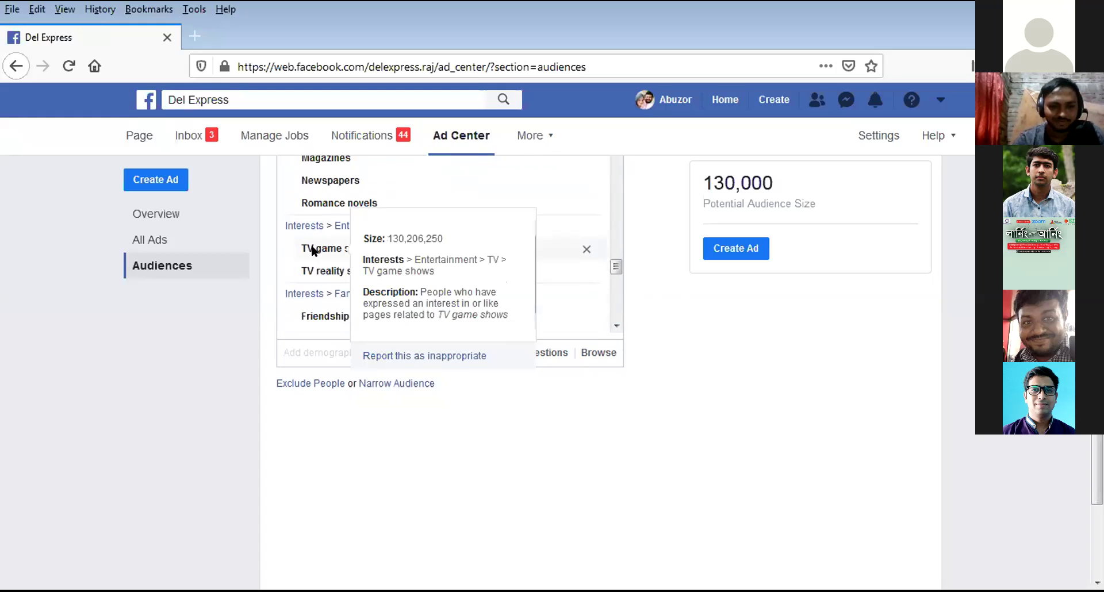
pyautogui.moveTo(312, 271)
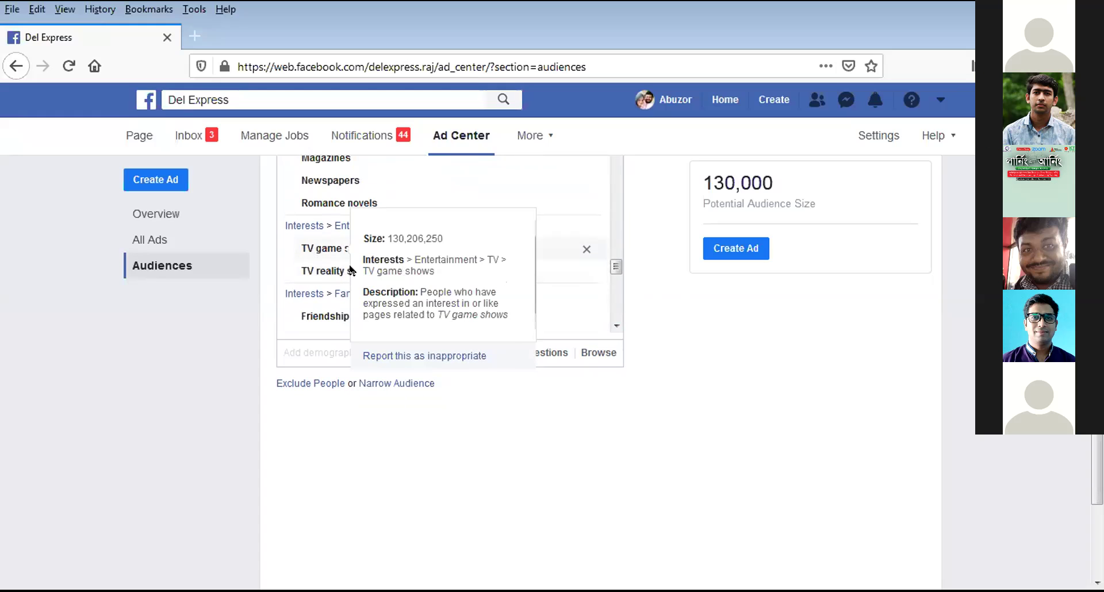
pyautogui.click(615, 325)
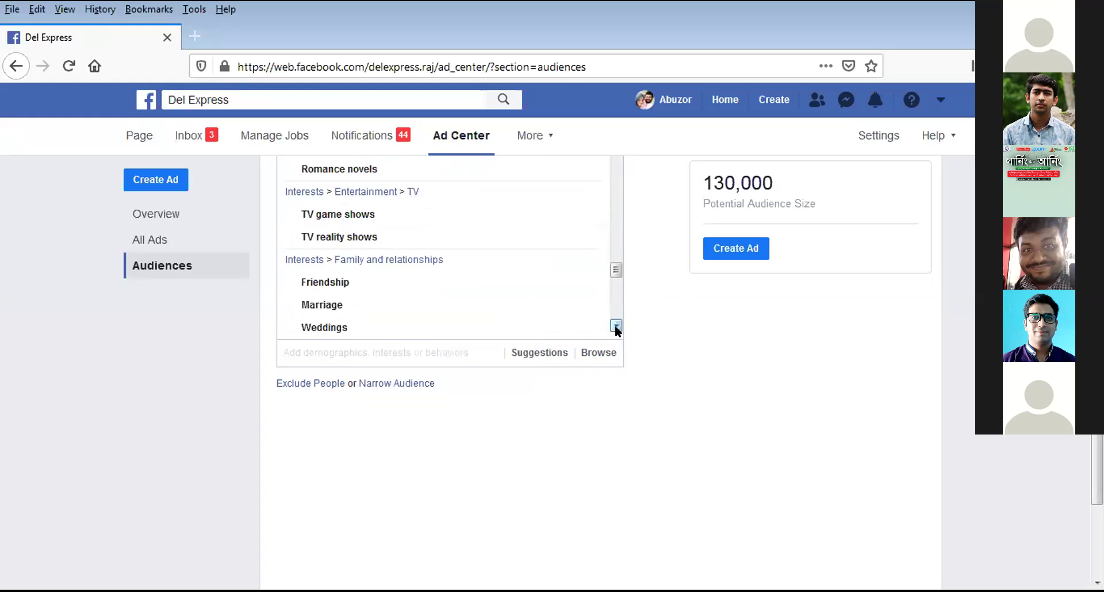
pyautogui.moveTo(615, 326); pyautogui.dragTo(615, 325)
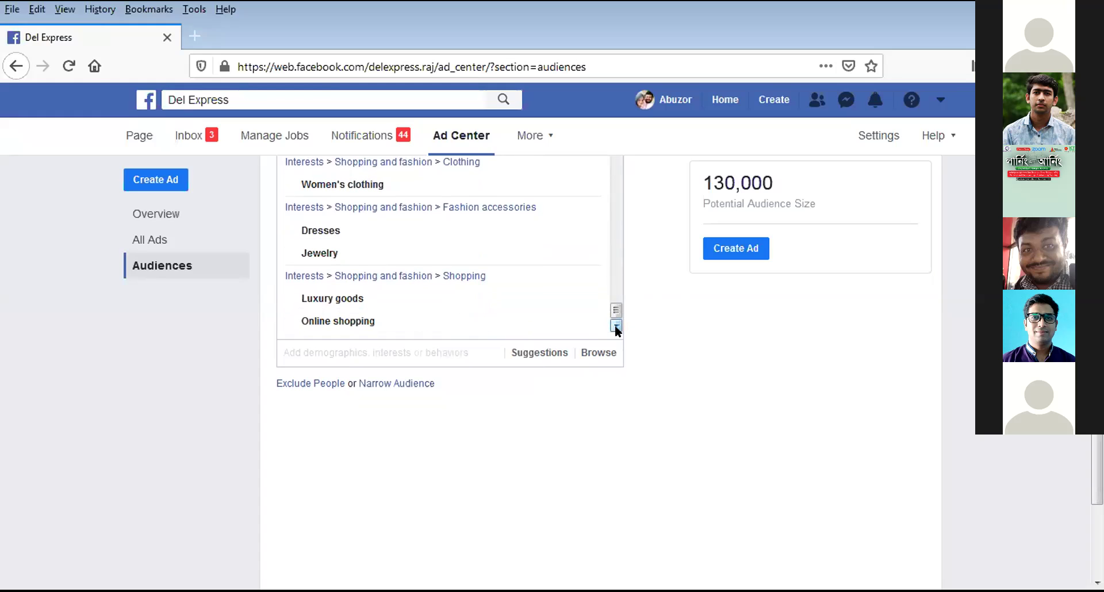
# - Recheck the included details list from its first behavior and education entries, along with the audience's age, gender and location settings
pyautogui.scroll(2, 676, 391)
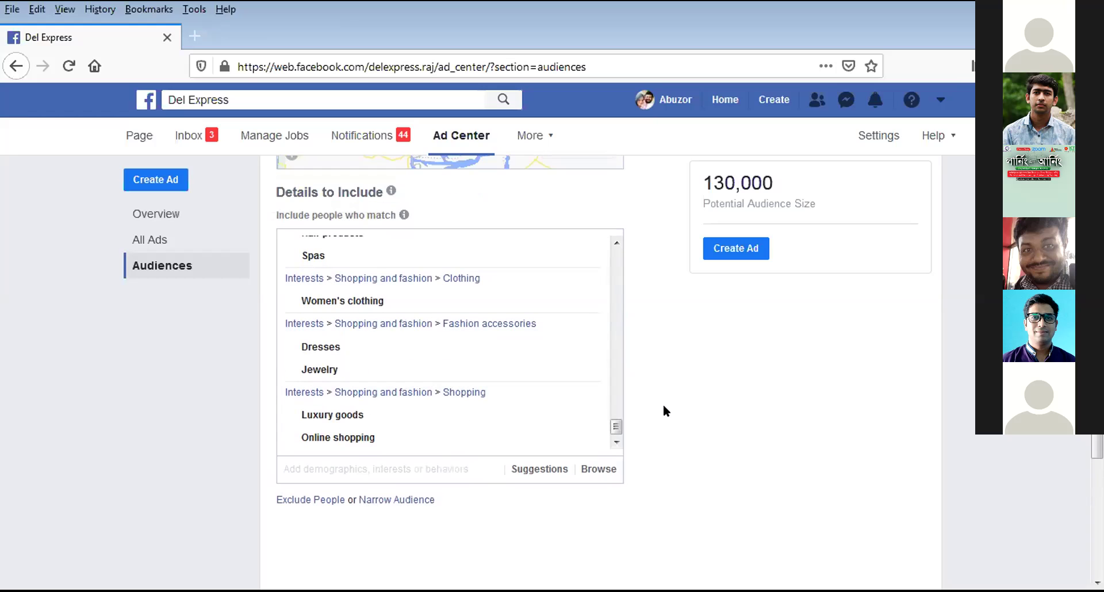
pyautogui.moveTo(616, 427); pyautogui.dragTo(621, 249)
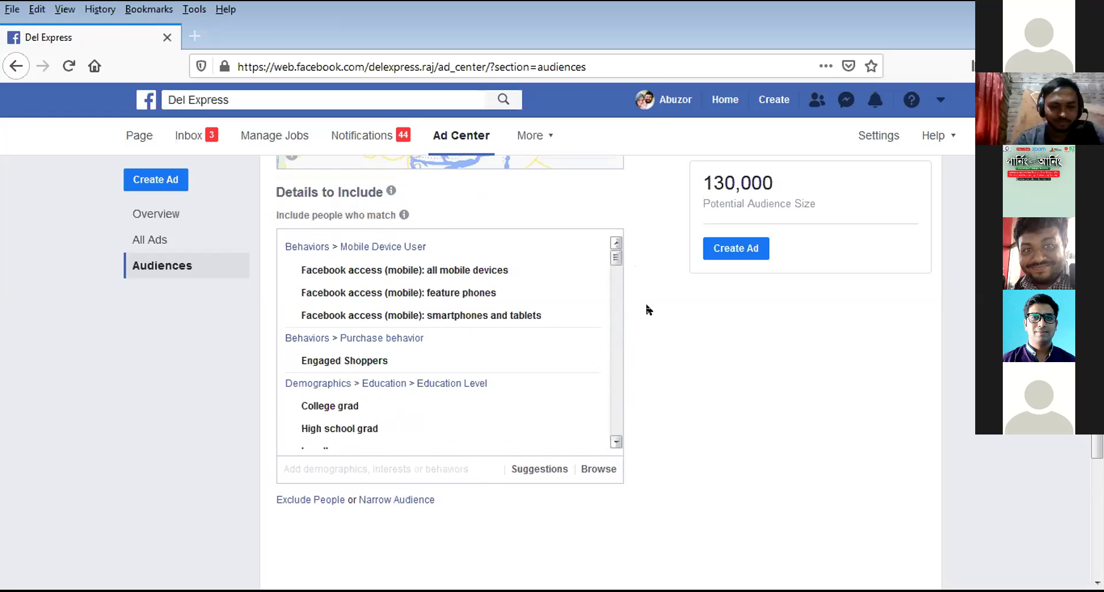
pyautogui.scroll(6, 649, 336)
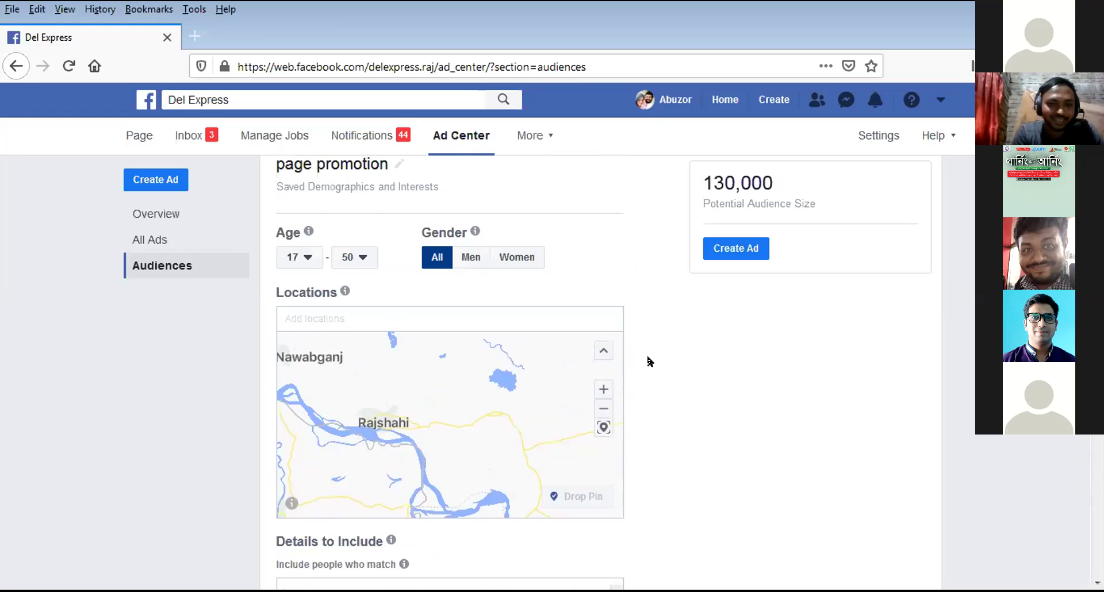
pyautogui.scroll(-6, 648, 361)
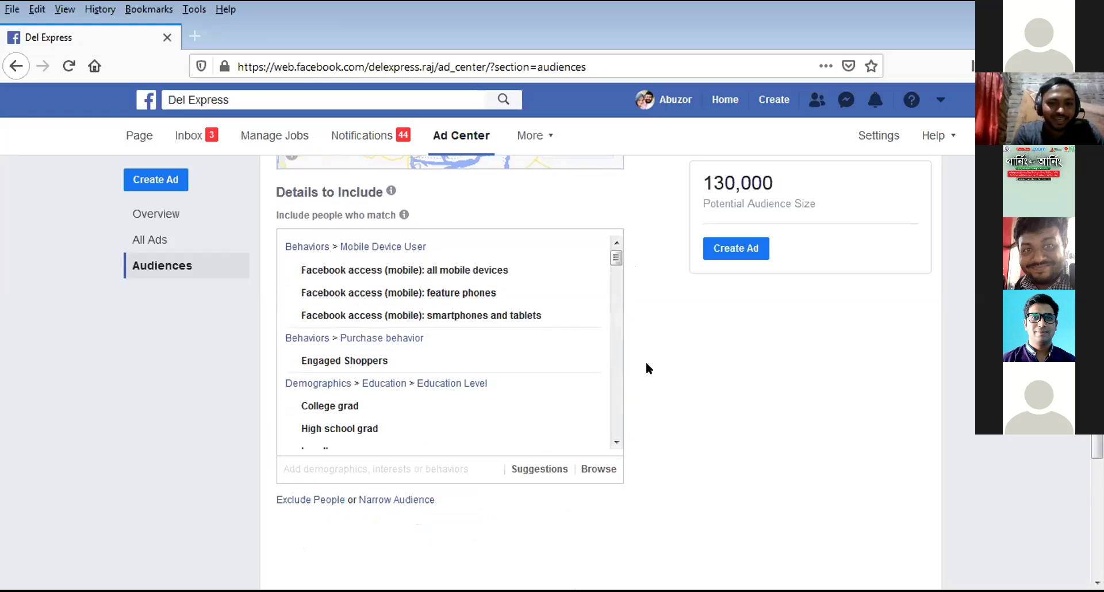
pyautogui.scroll(2, 627, 333)
pyautogui.scroll(-1, 621, 471)
pyautogui.scroll(1, 620, 471)
pyautogui.scroll(-5, 685, 449)
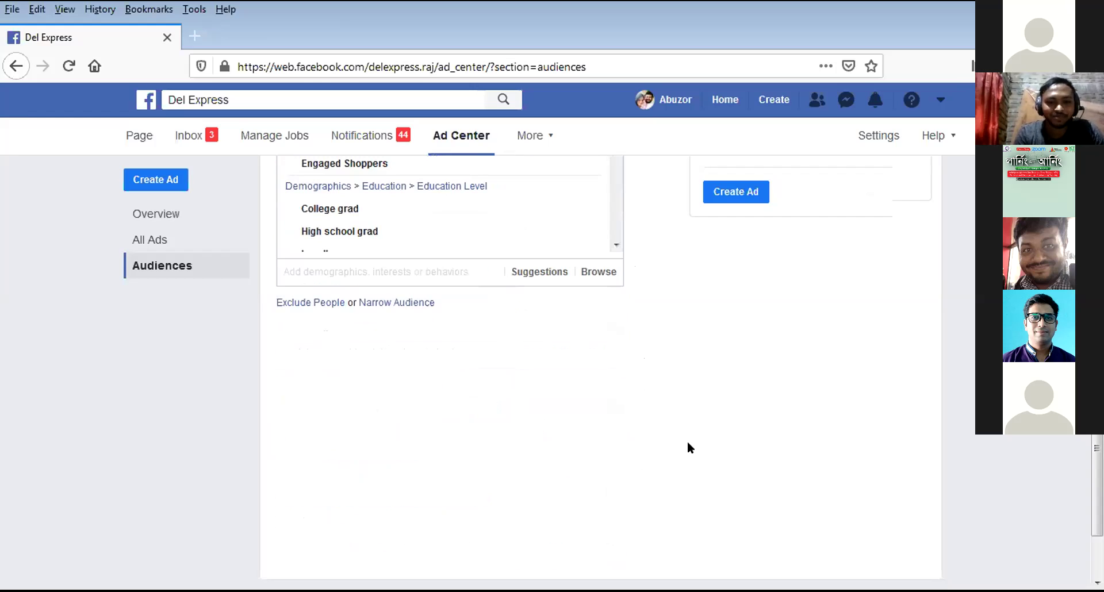
# - Add Rajshahi, Rajshahi Division in Bangladesh as a target location of the page promotion audience
pyautogui.scroll(10, 688, 447)
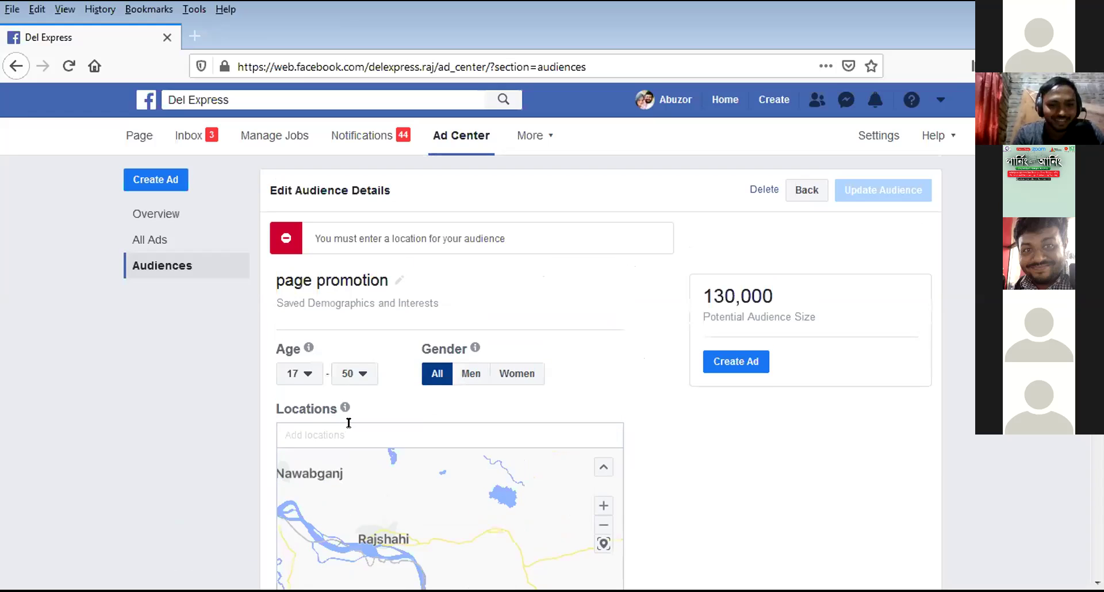
pyautogui.click(342, 435)
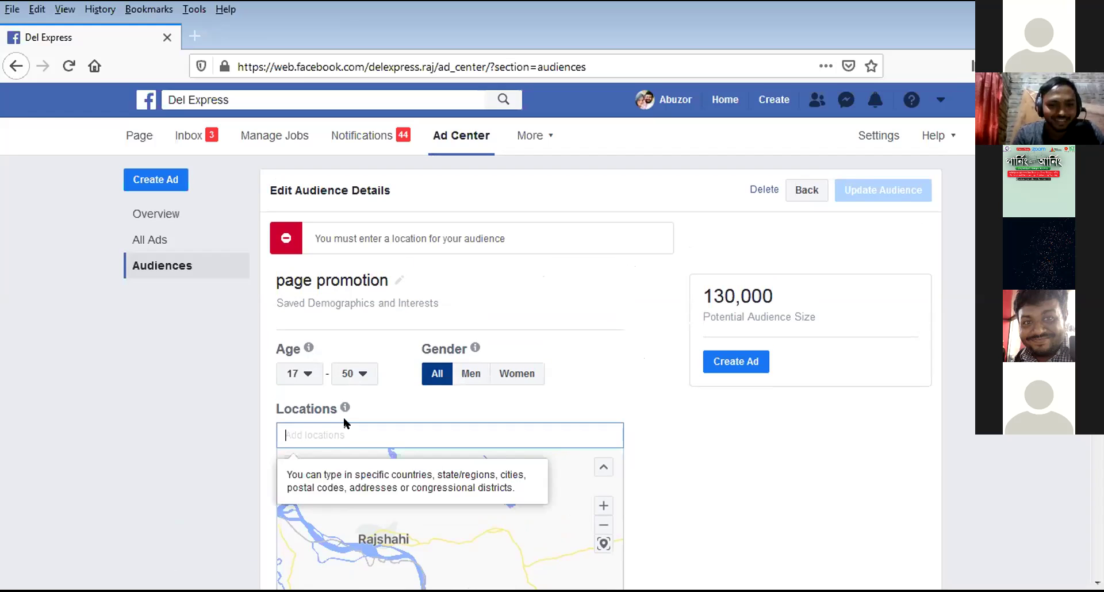
pyautogui.write('raj')
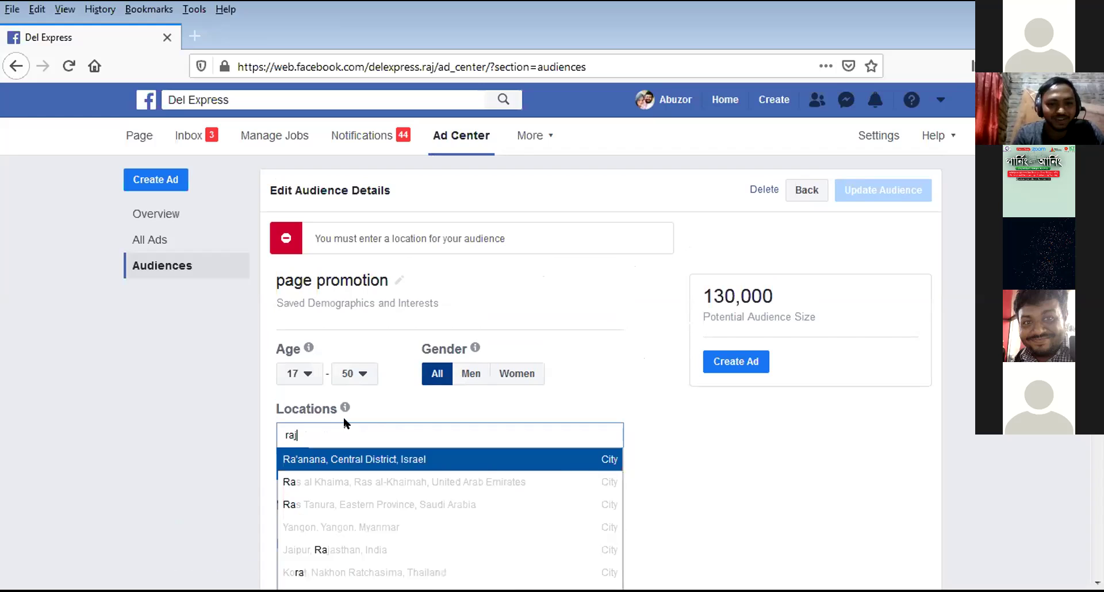
pyautogui.write('shahi')
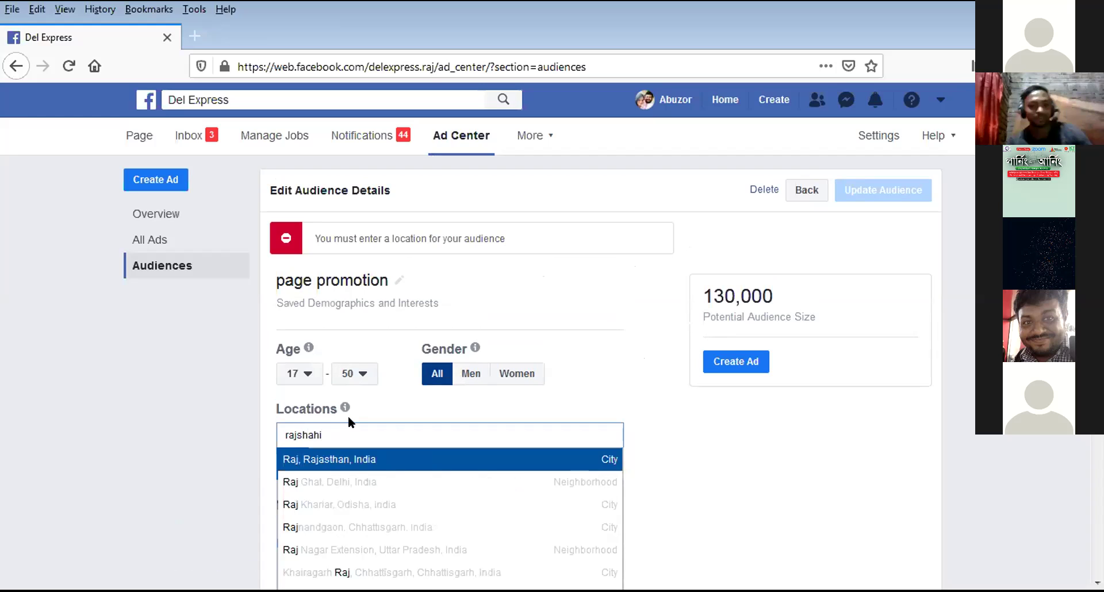
pyautogui.click(329, 459)
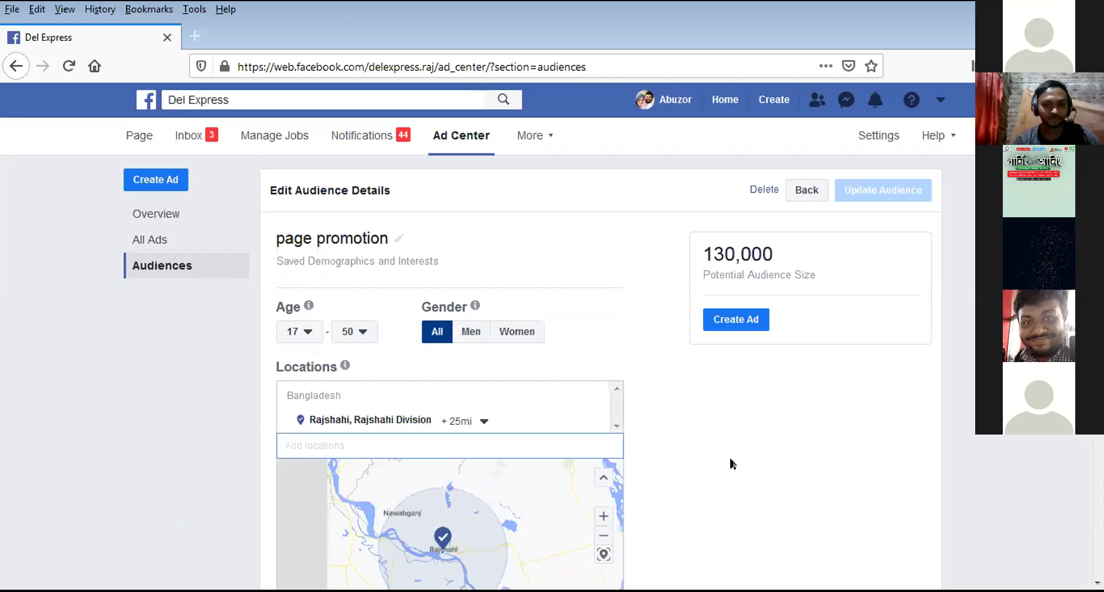
# - Reduce the radius around the Rajshahi location to 11 miles
pyautogui.scroll(-3, 525, 319)
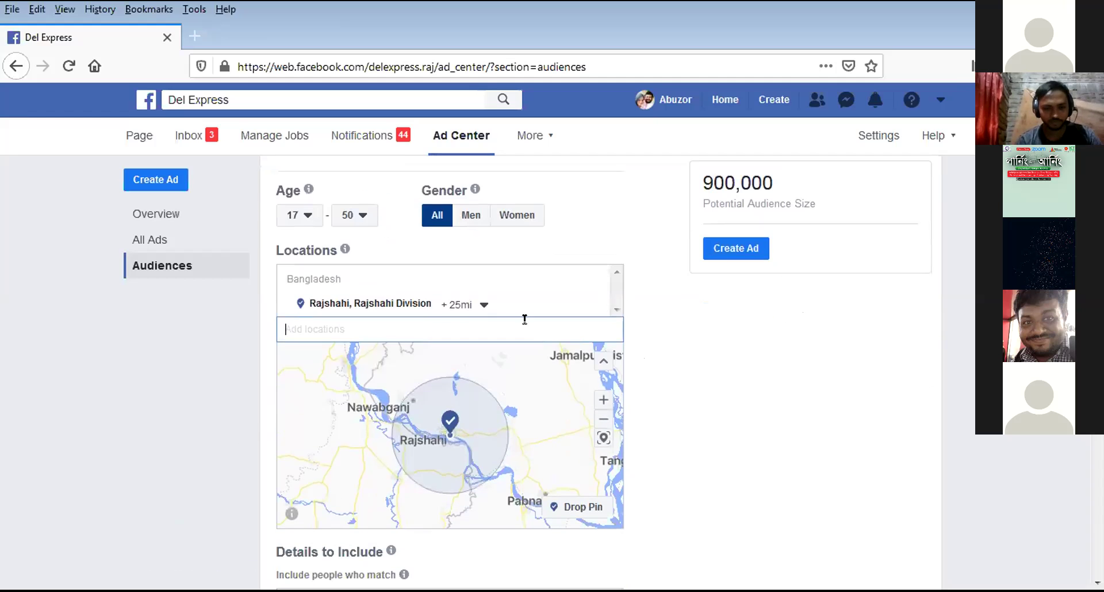
pyautogui.click(476, 304)
pyautogui.moveTo(436, 401); pyautogui.dragTo(420, 399)
pyautogui.click(709, 401)
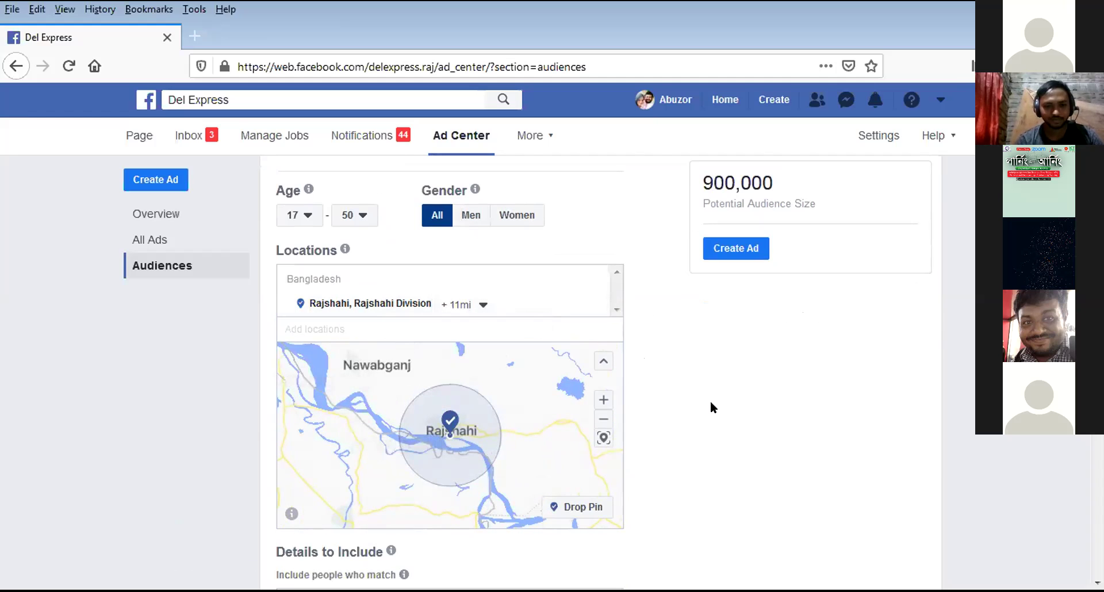
# - Check the page promotion audience's potential size and settings, and return to the list of audiences
pyautogui.scroll(2, 711, 412)
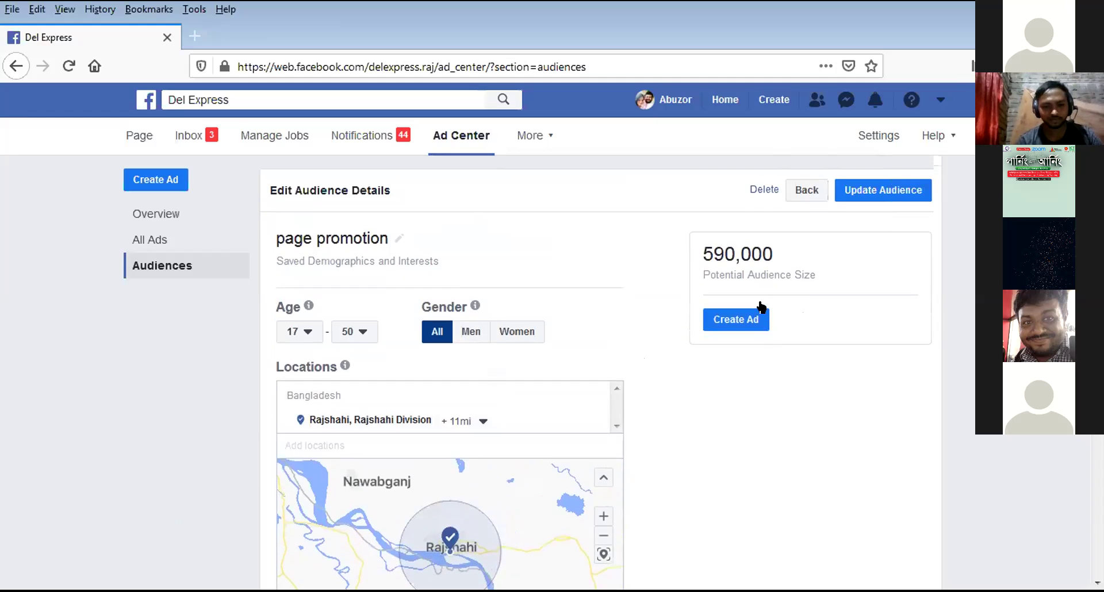
pyautogui.doubleClick(737, 253)
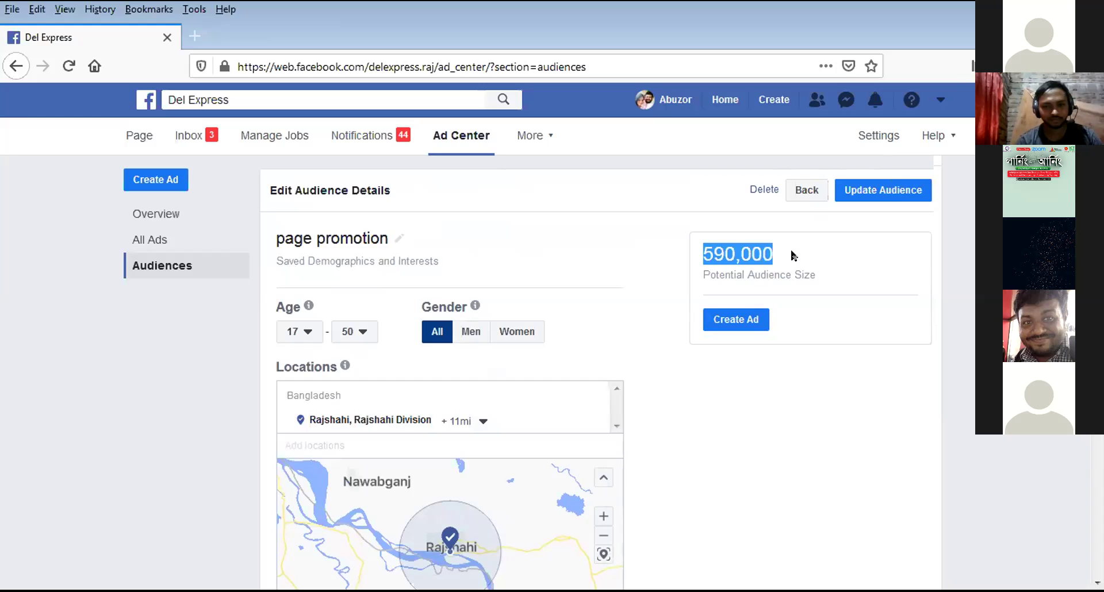
pyautogui.click(794, 256)
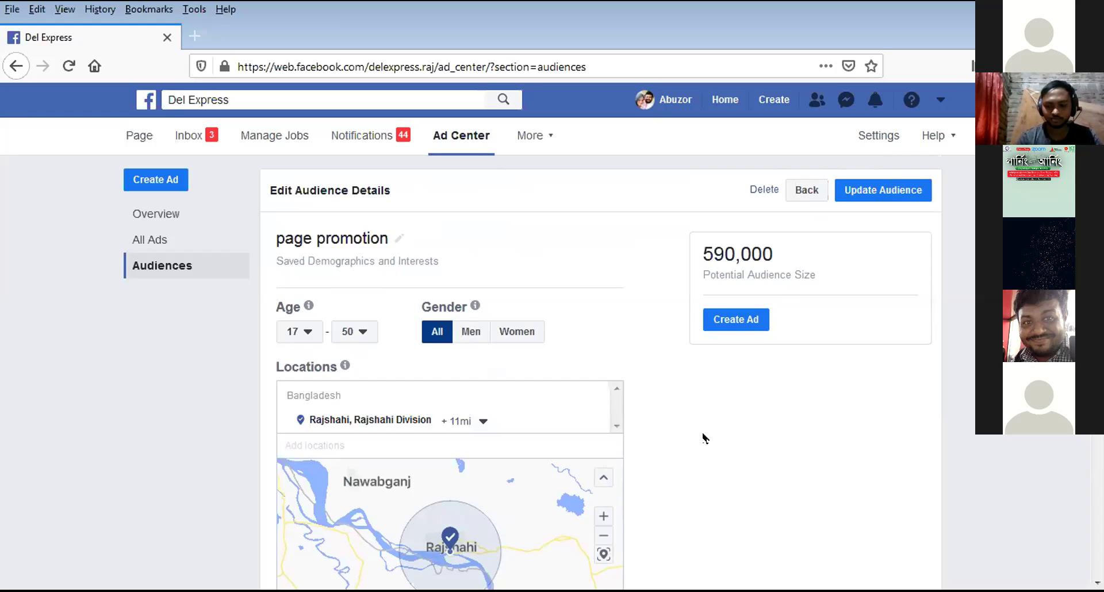
pyautogui.scroll(-10, 704, 440)
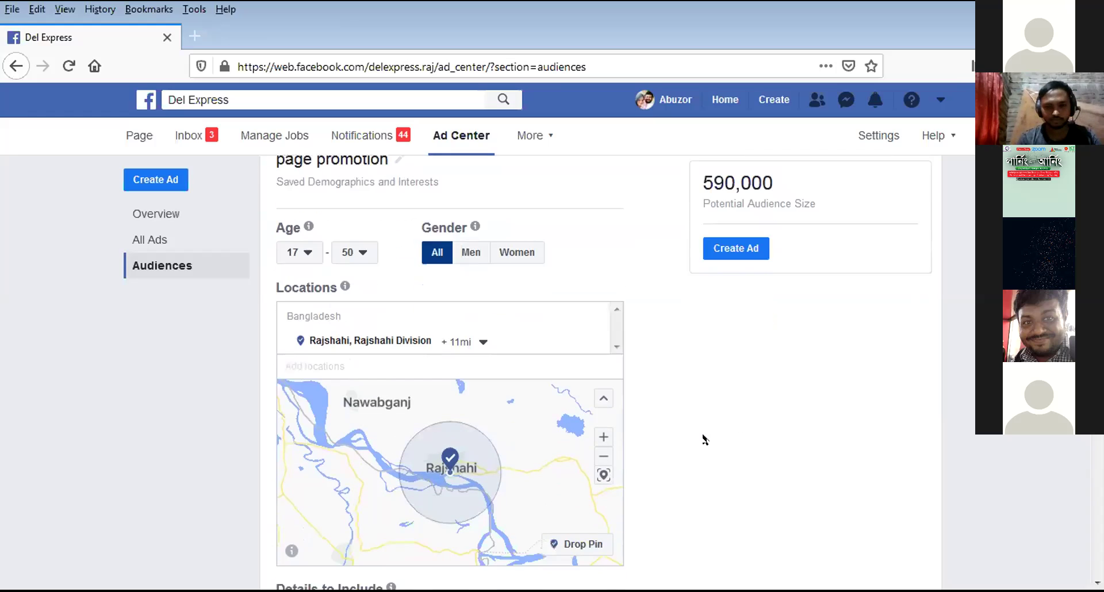
pyautogui.scroll(12, 526, 455)
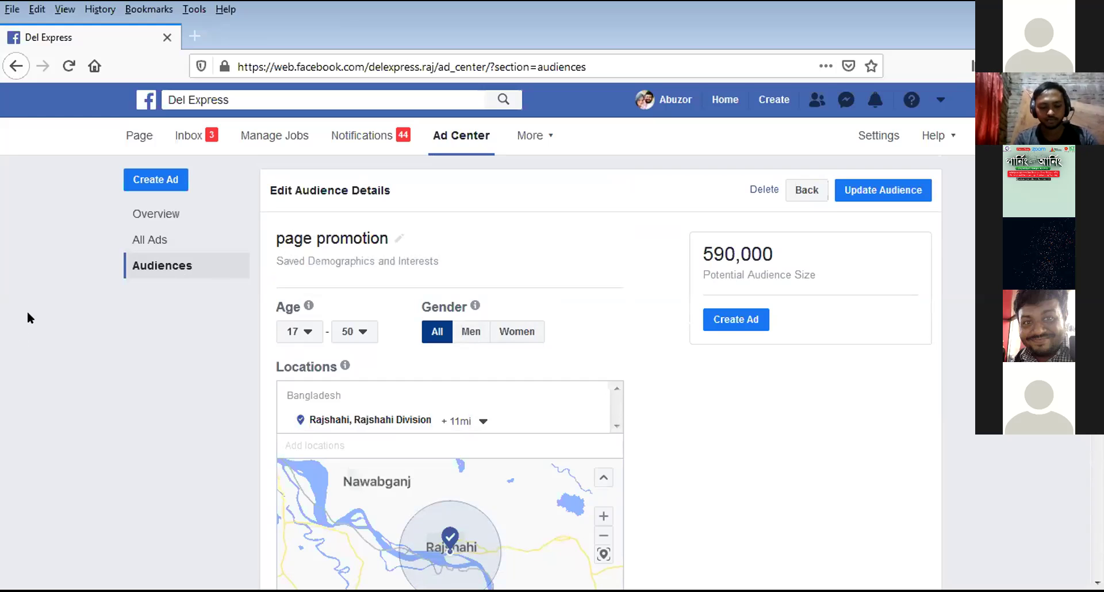
pyautogui.scroll(-2, 225, 361)
pyautogui.scroll(2, 226, 361)
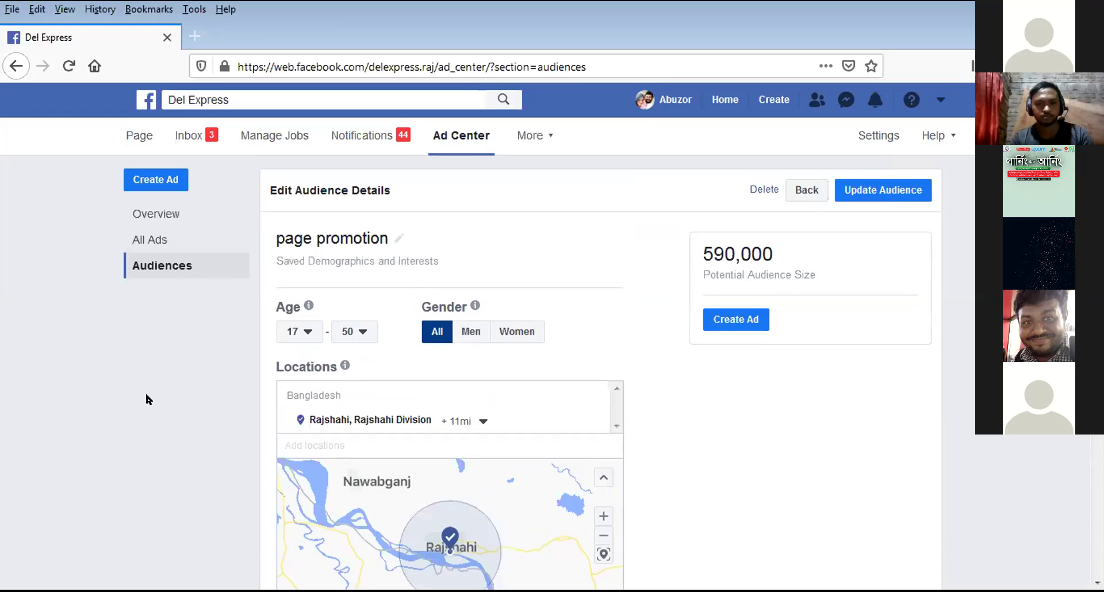
pyautogui.click(807, 191)
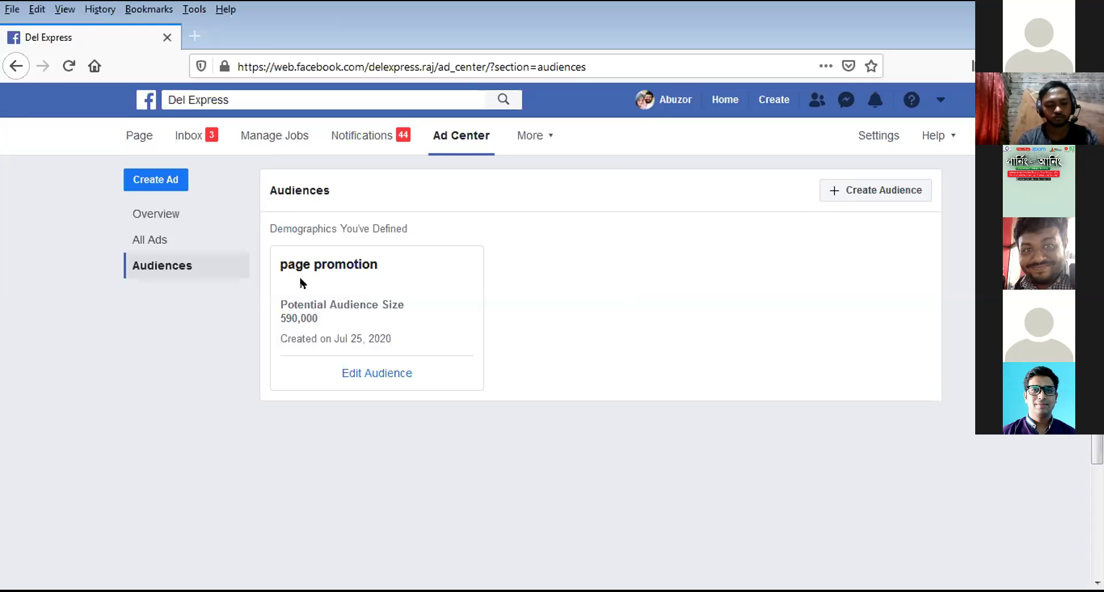
# - Review the Ad Center overview's summary figures and the recent Page Likes ad's reach, page likes and amount spent
pyautogui.click(160, 209)
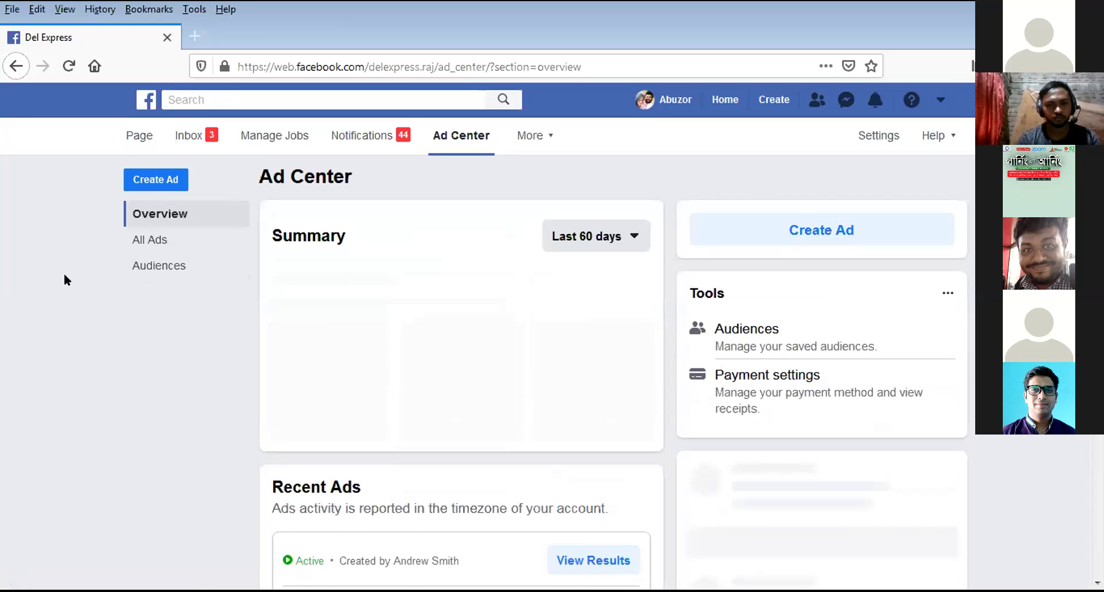
pyautogui.scroll(-4, 64, 275)
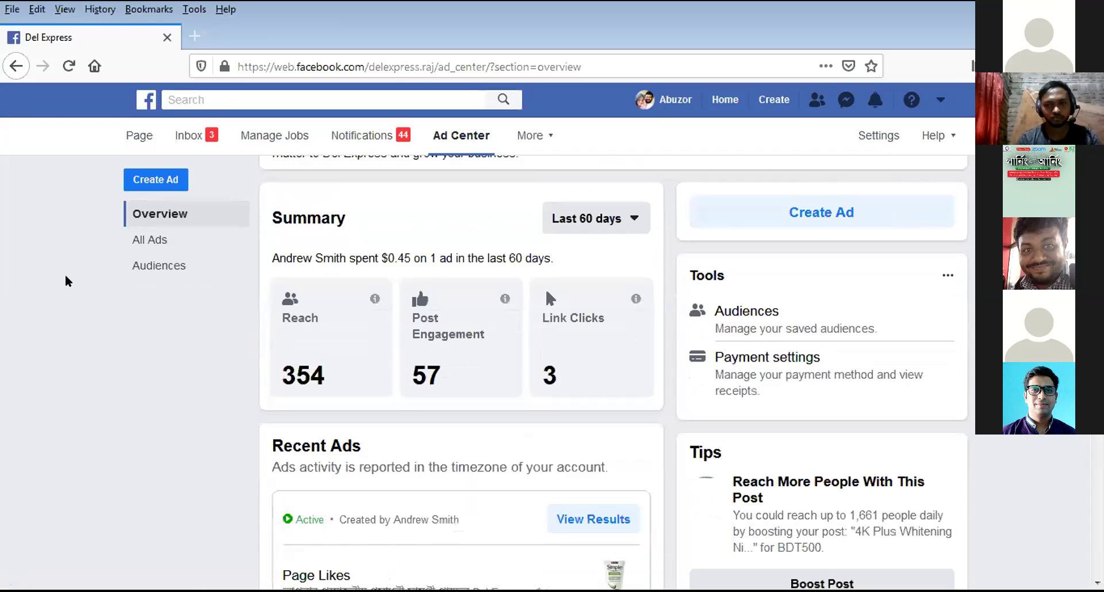
pyautogui.scroll(-4, 65, 275)
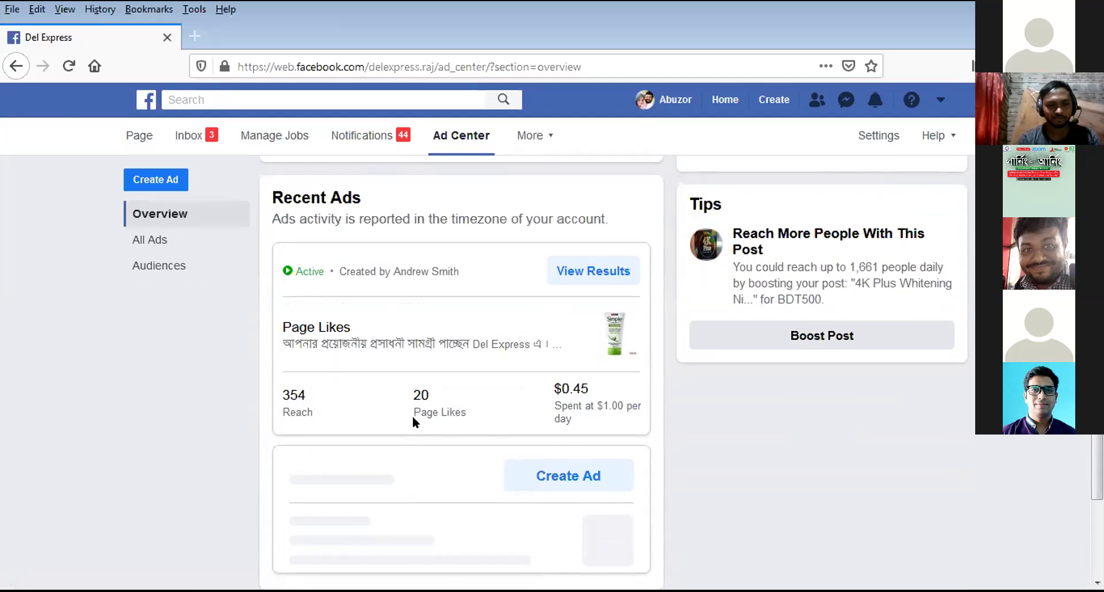
pyautogui.moveTo(569, 388); pyautogui.dragTo(589, 390)
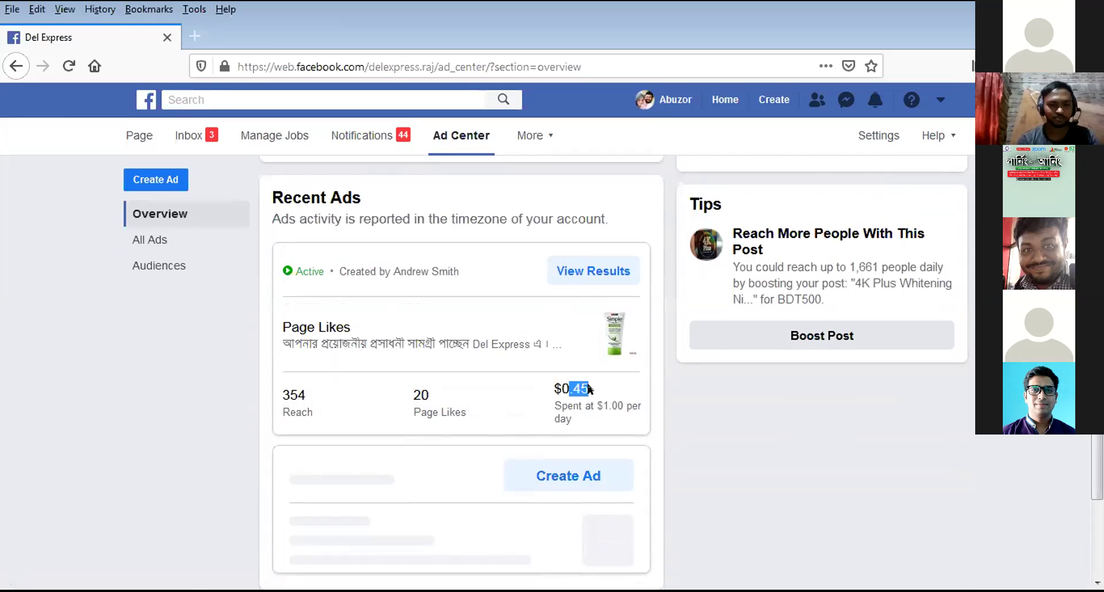
pyautogui.click(553, 389)
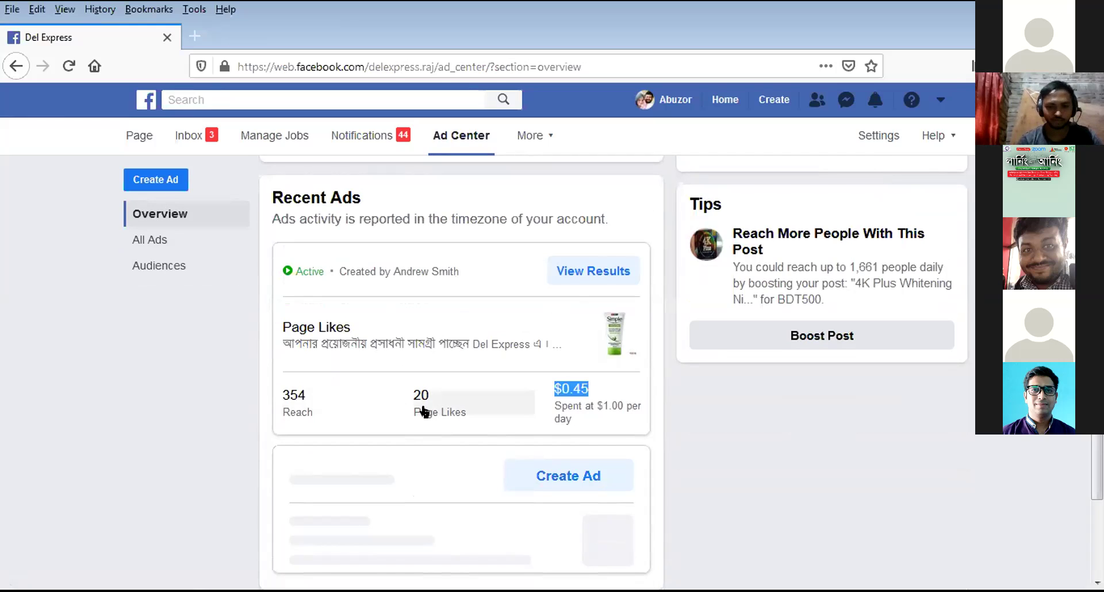
pyautogui.click(293, 410)
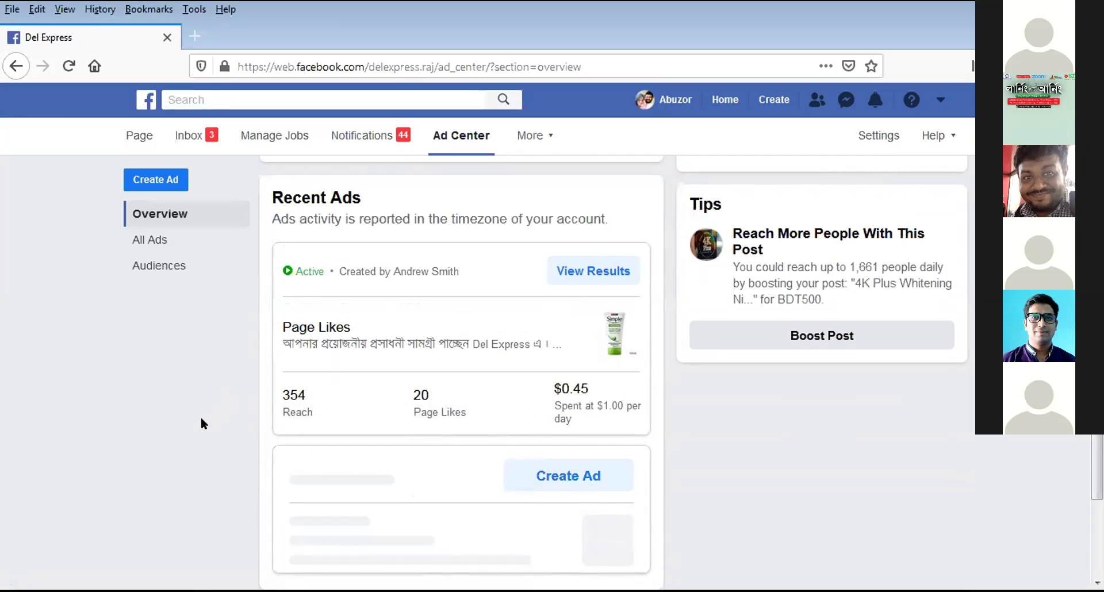
pyautogui.scroll(-3, 202, 424)
pyautogui.scroll(8, 547, 230)
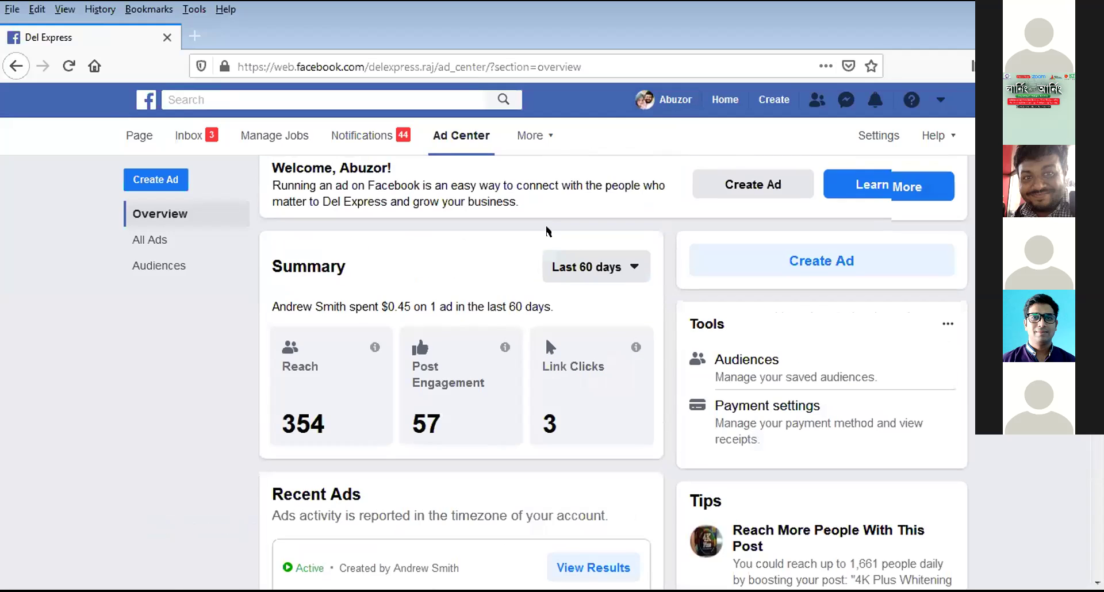
pyautogui.scroll(2, 547, 230)
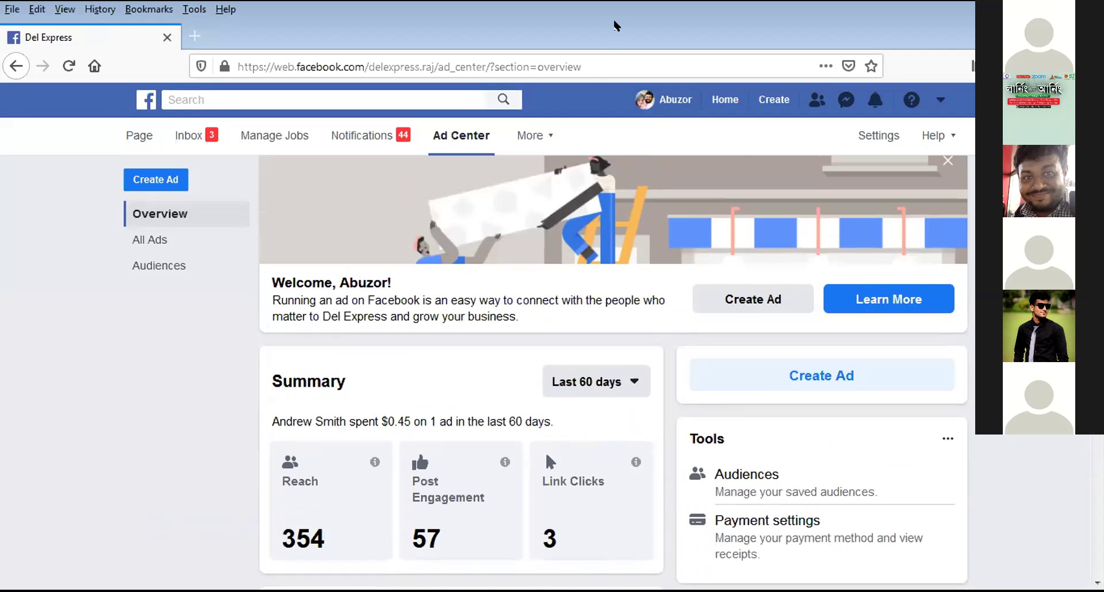